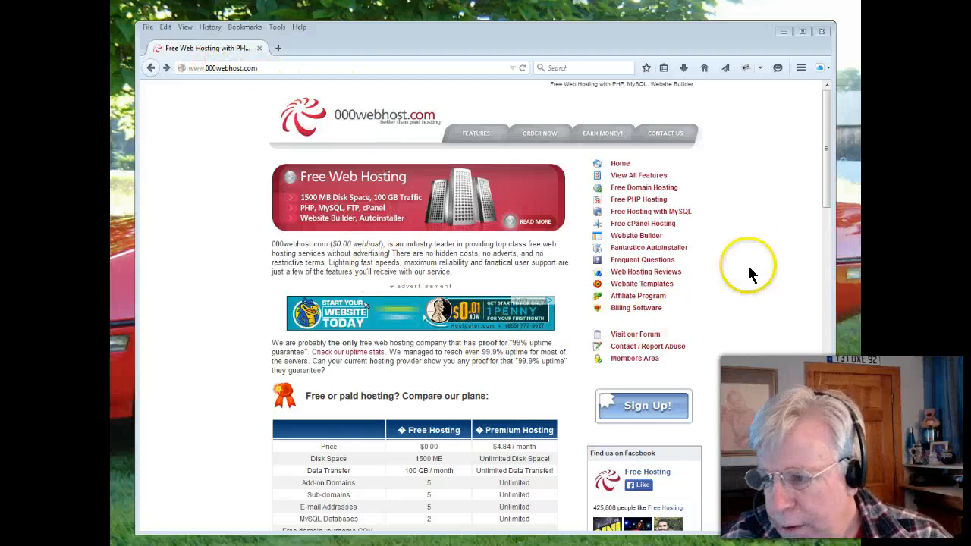
Compare the MySQL database allowance and price of the Free Hosting and Premium Hosting plans in the comparison table
left_click_drag(829, 190, 833, 273)
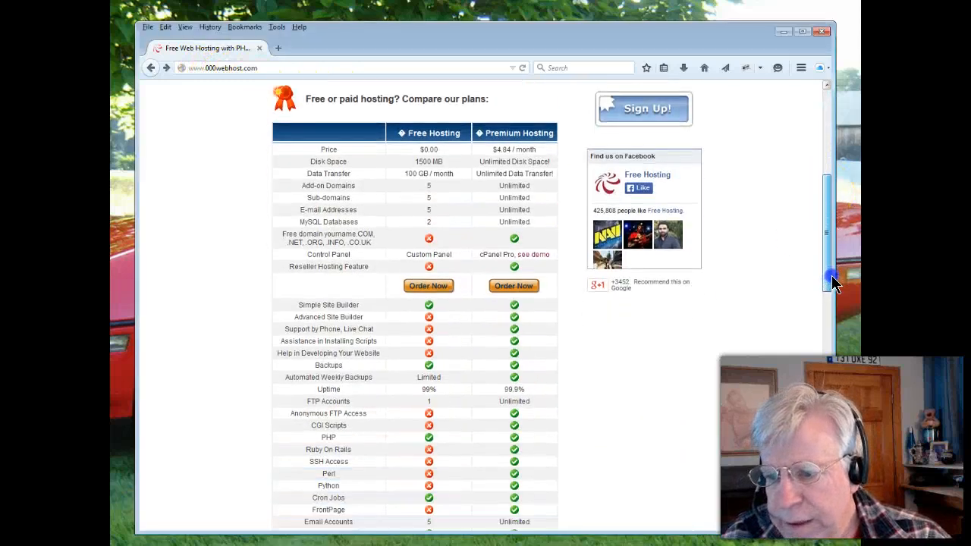
double_click(428, 221)
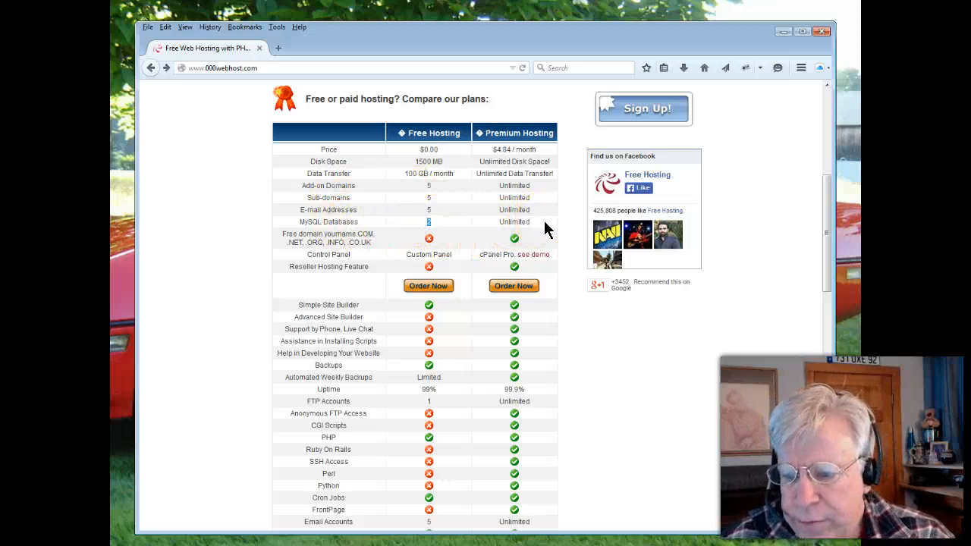
type("2")
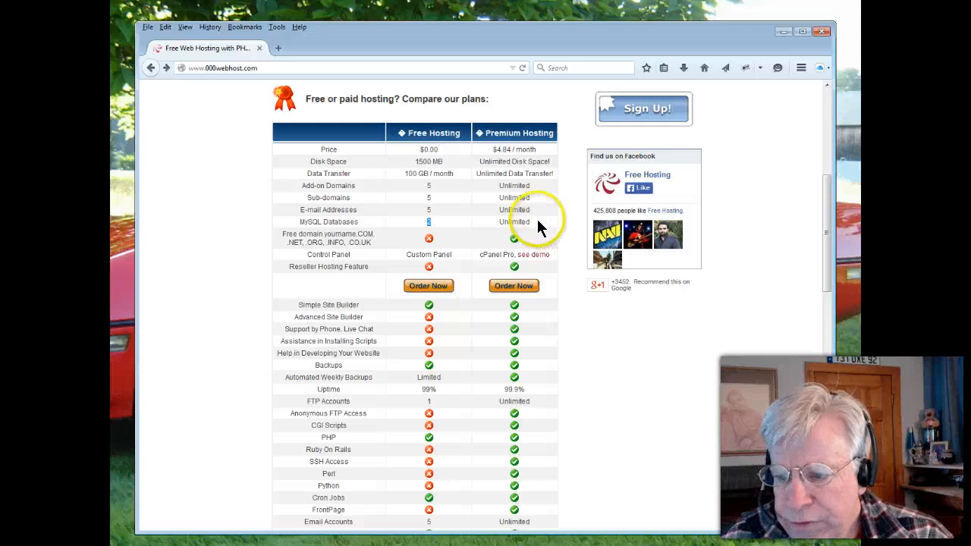
double_click(513, 221)
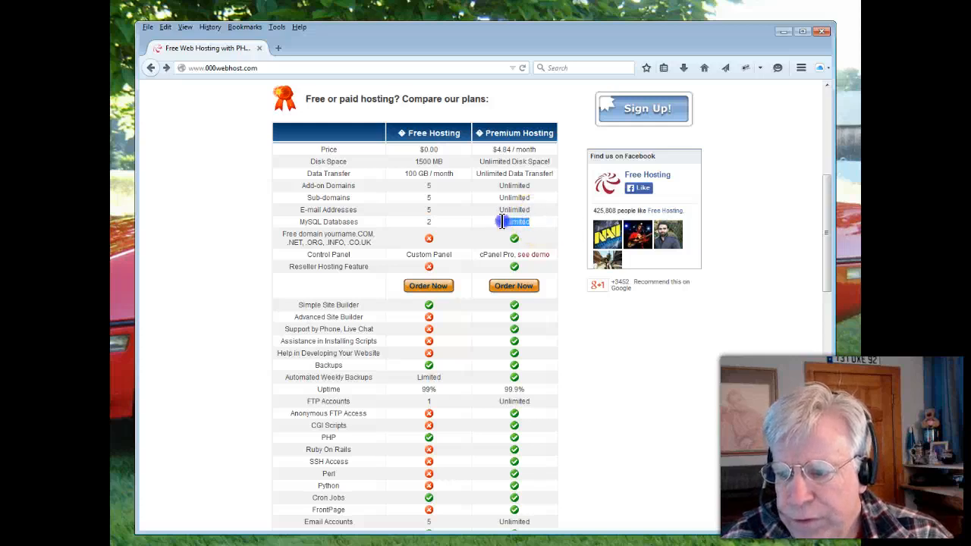
left_click_drag(494, 149, 521, 149)
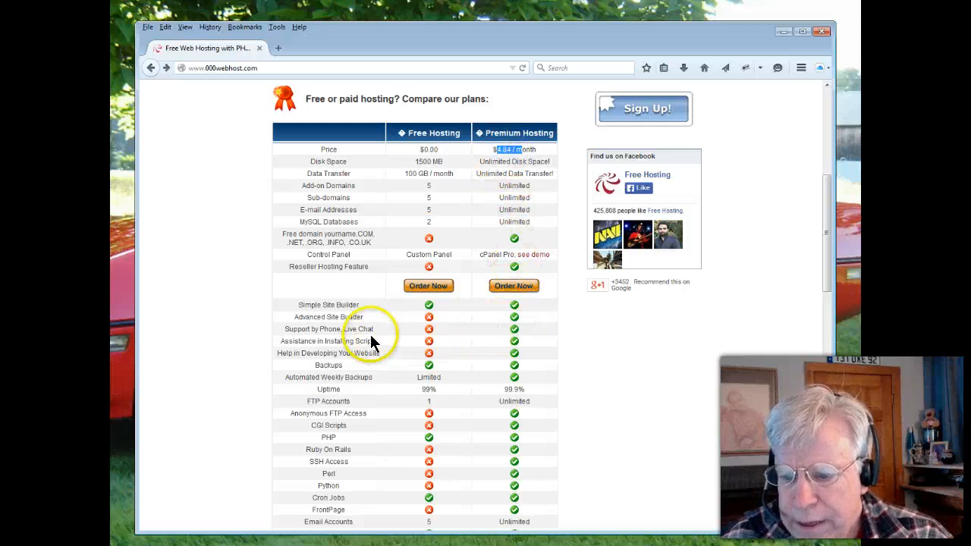
Examine the rest of the plan comparison, including the phone and live chat support row and the scripting, email and SSL features
scroll(371, 337, "down", 1)
left_click_drag(396, 288, 275, 296)
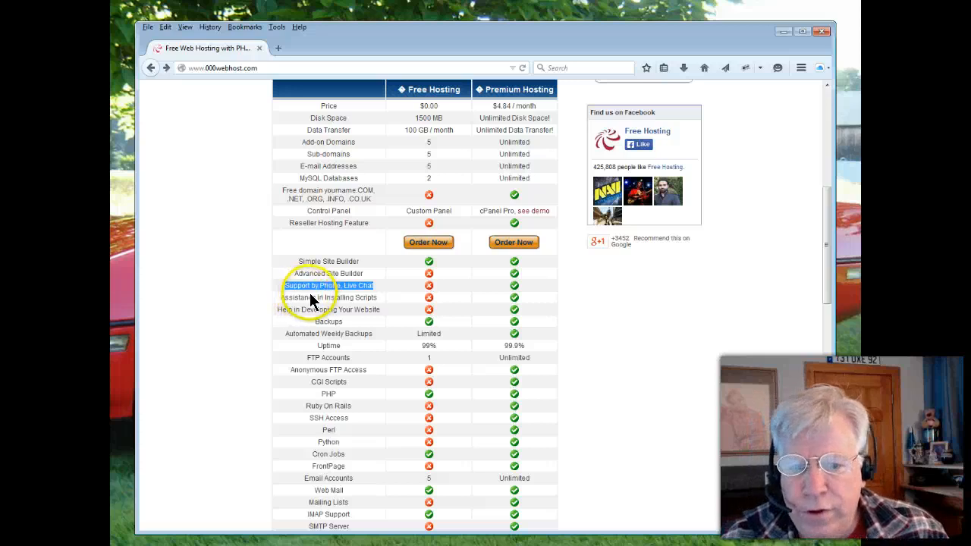
scroll(323, 293, "down", 2)
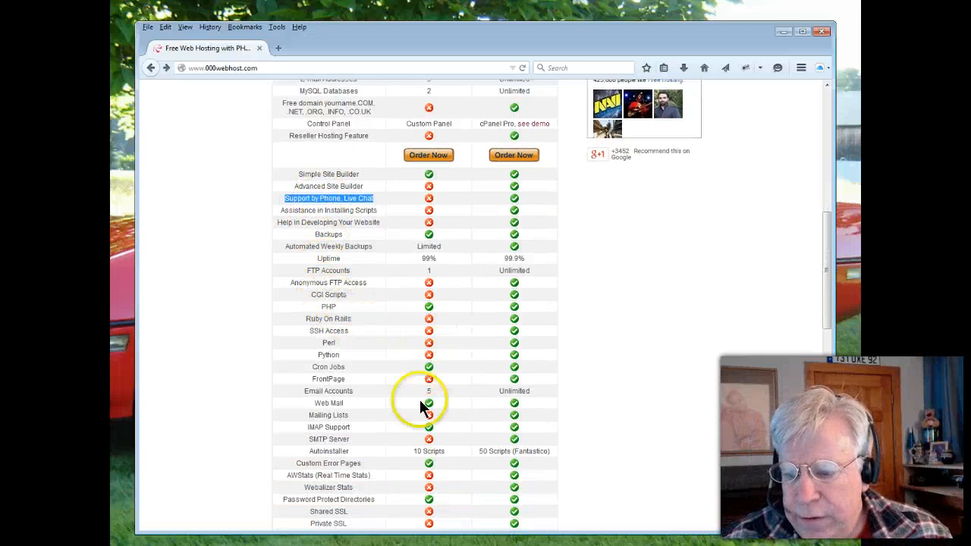
scroll(424, 421, "down", 4)
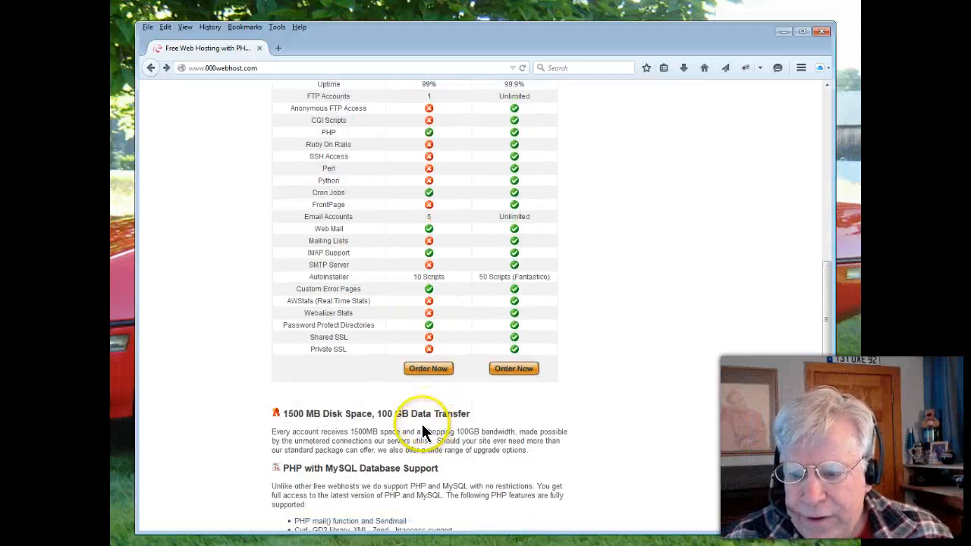
scroll(378, 381, "up", 2)
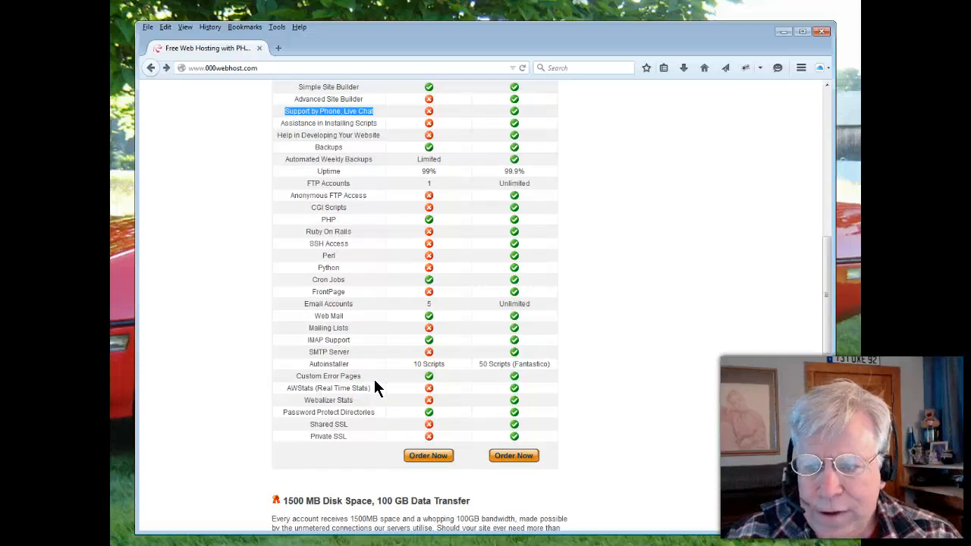
scroll(325, 361, "down", 4)
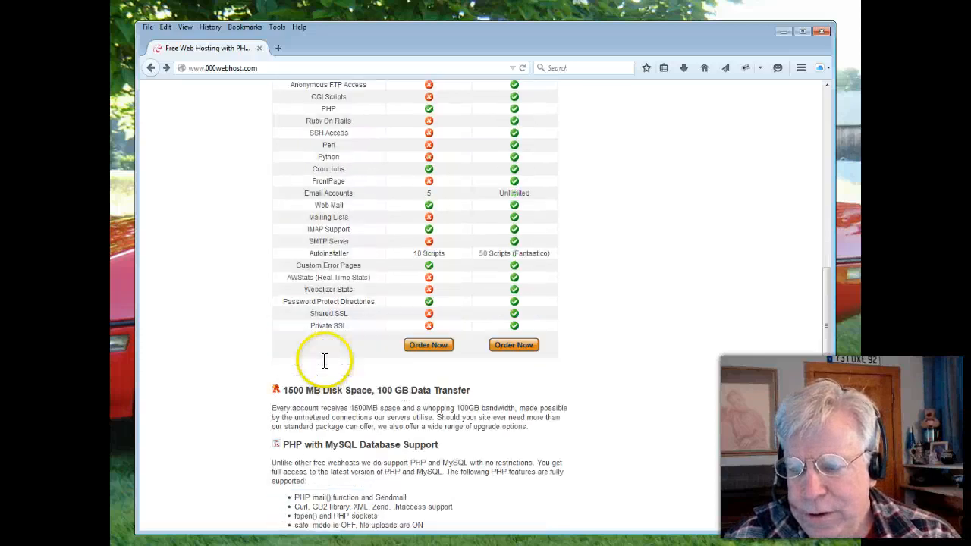
scroll(325, 361, "up", 8)
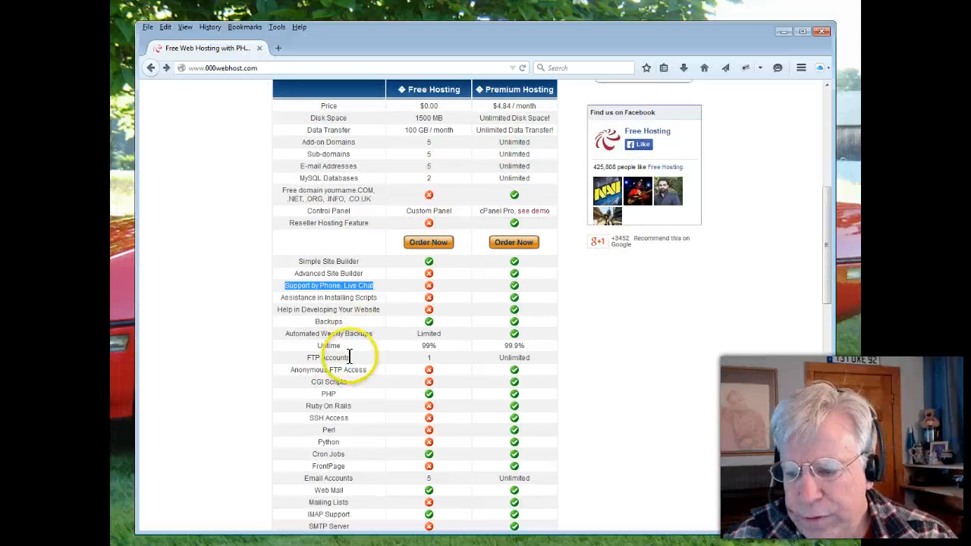
scroll(372, 298, "down", 2)
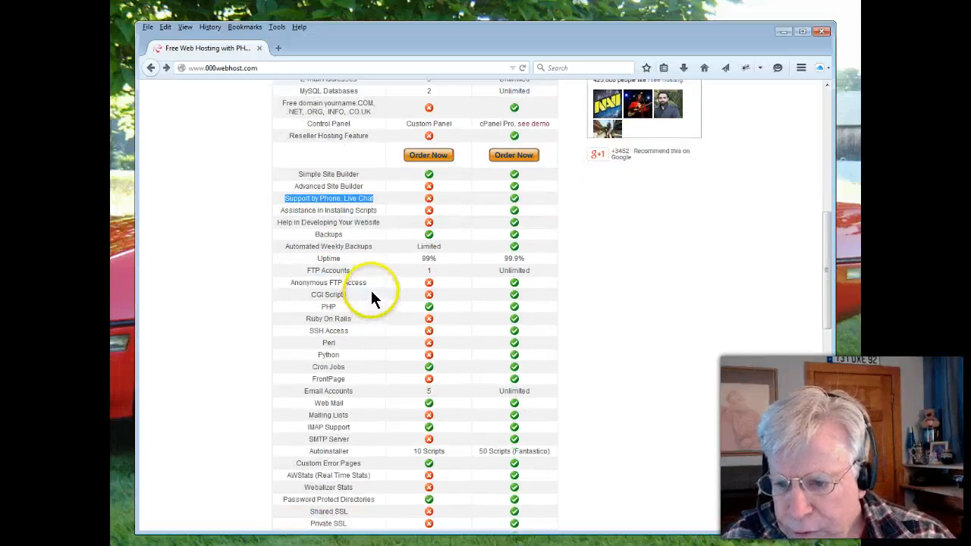
scroll(370, 298, "down", 3)
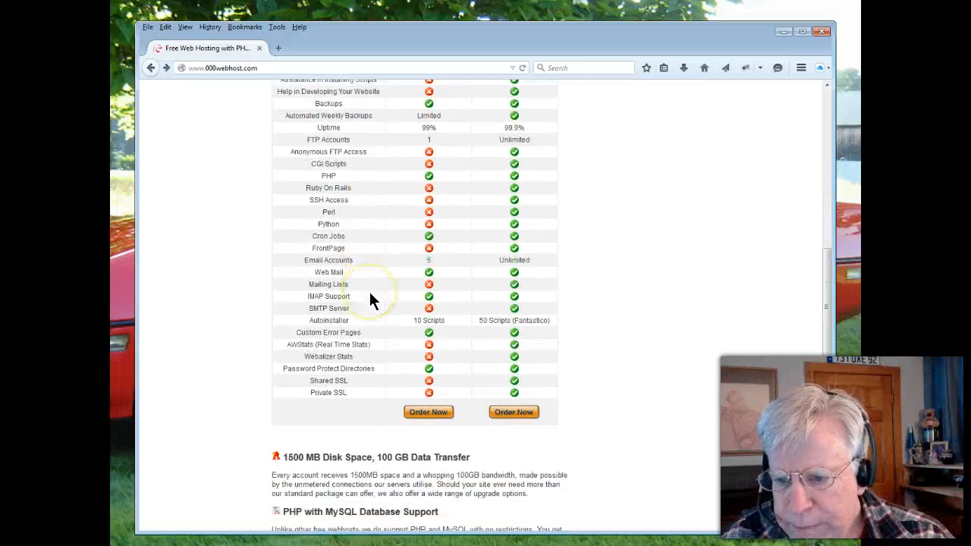
scroll(369, 292, "up", 5)
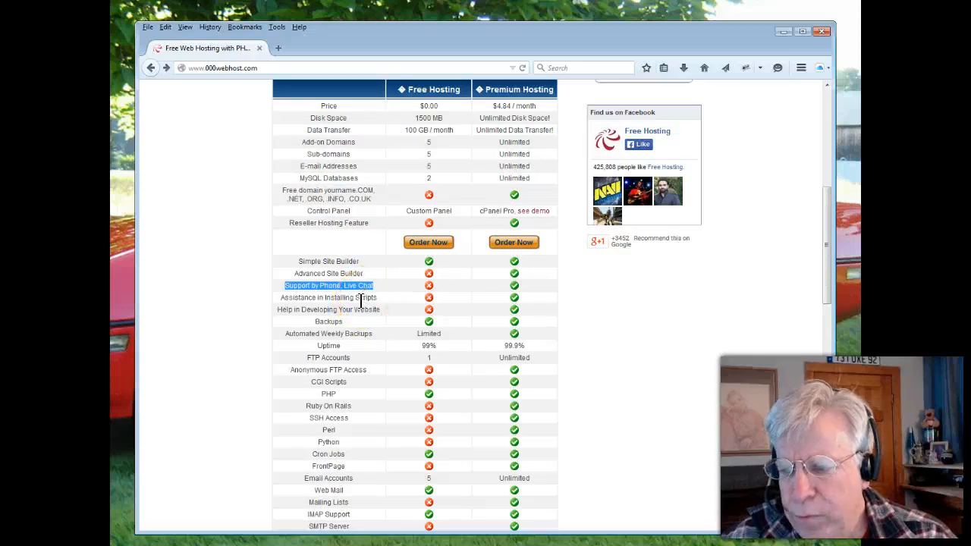
scroll(362, 299, "up", 2)
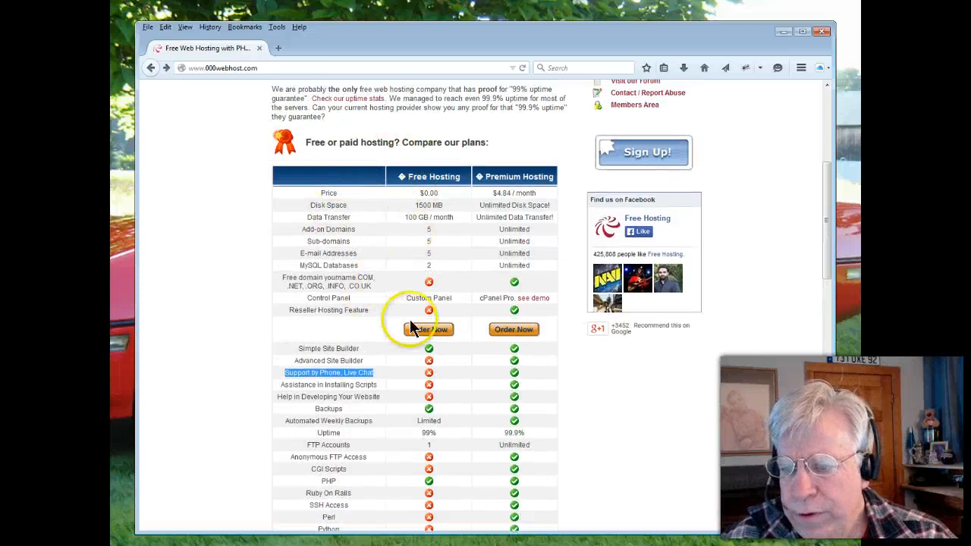
scroll(638, 196, "up", 1)
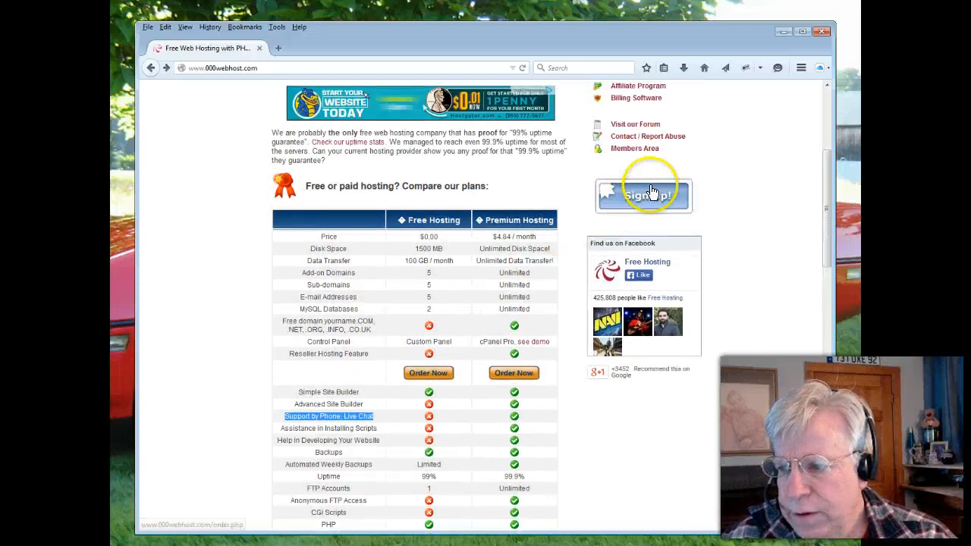
Open the order form for the Free Hosting plan and examine the free subdomain field with its netai.net suffix
left_click(429, 372)
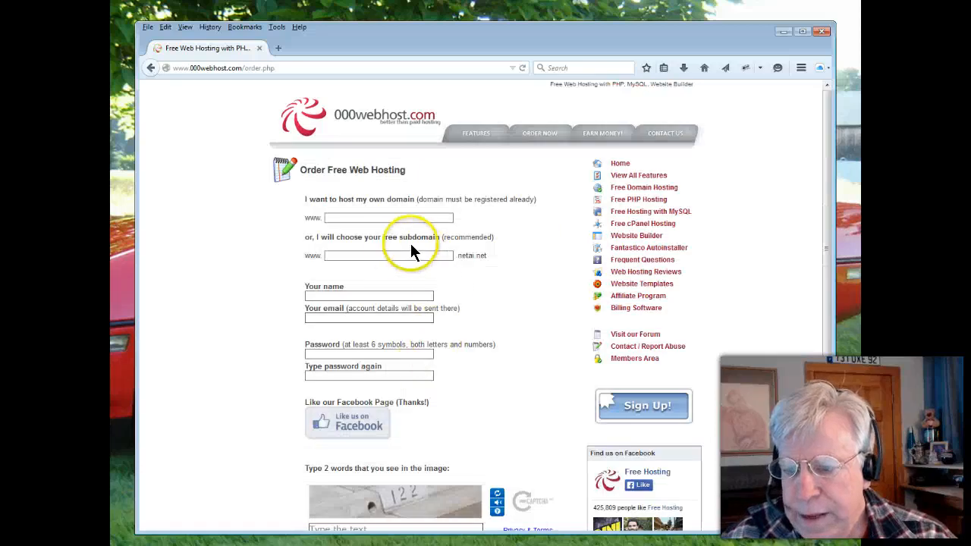
left_click(348, 256)
left_click_drag(490, 255, 463, 258)
left_click(405, 255)
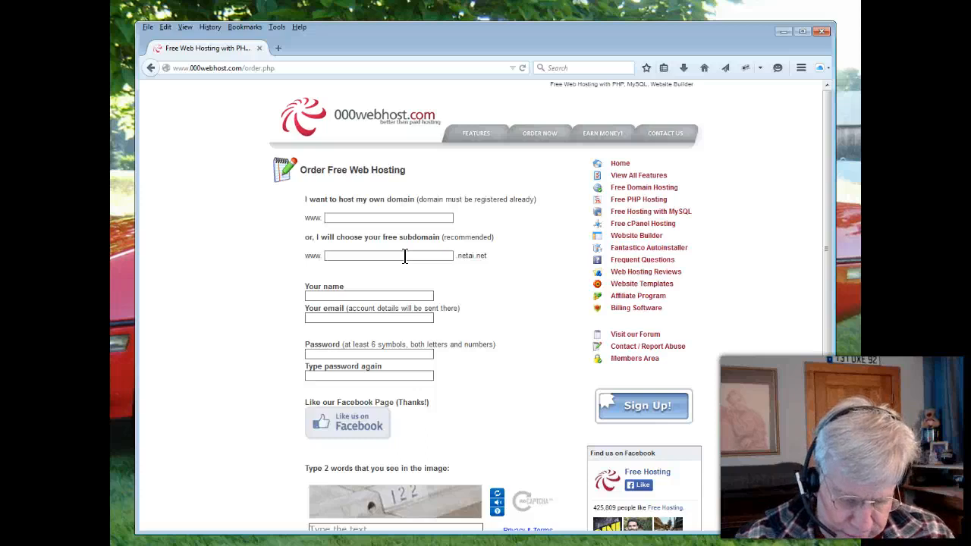
type("profgruhn")
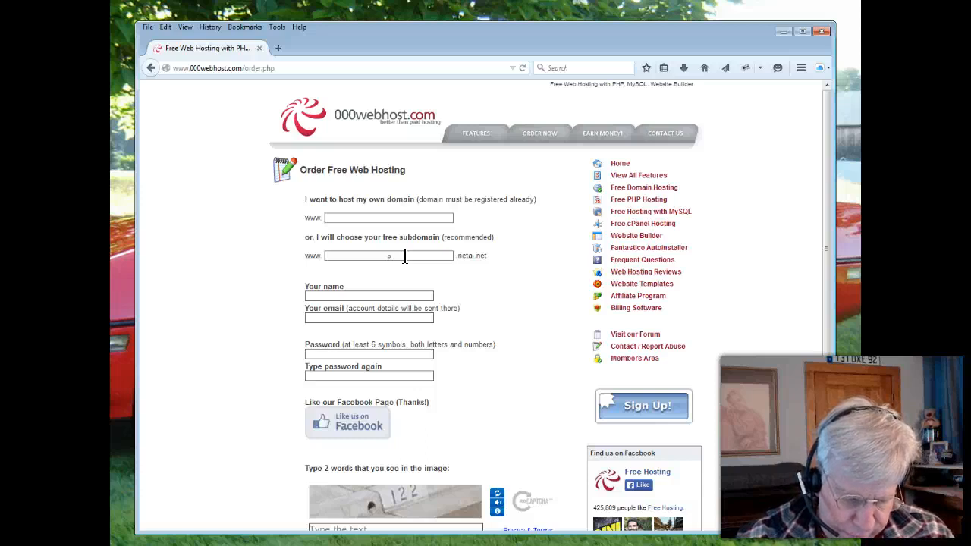
key("BackSpace")
key("BackSpace")
key("BackSpace")
key("BackSpace")
key("BackSpace")
key("BackSpace")
key("BackSpace")
key("BackSpace")
key("BackSpace")
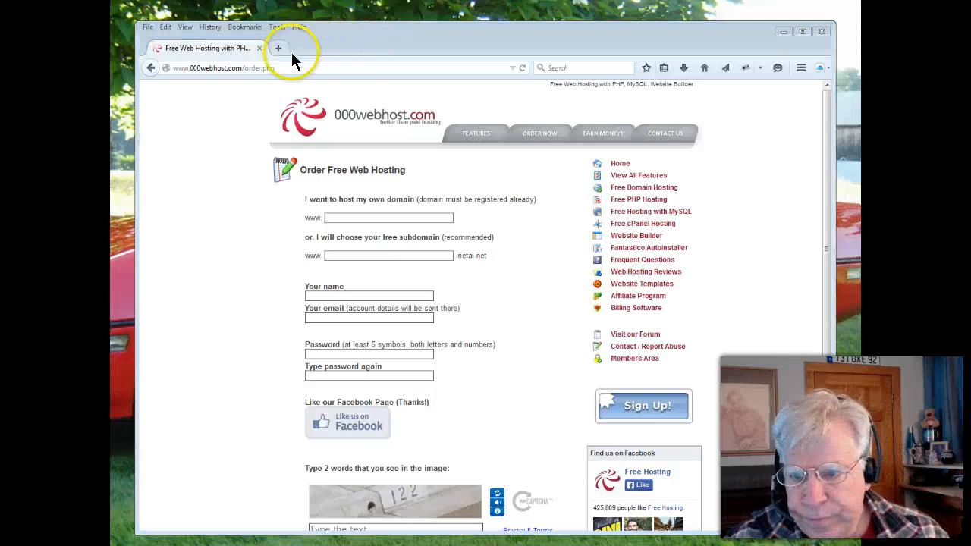
left_click(278, 67)
type("http://kb1gwo.comli.com")
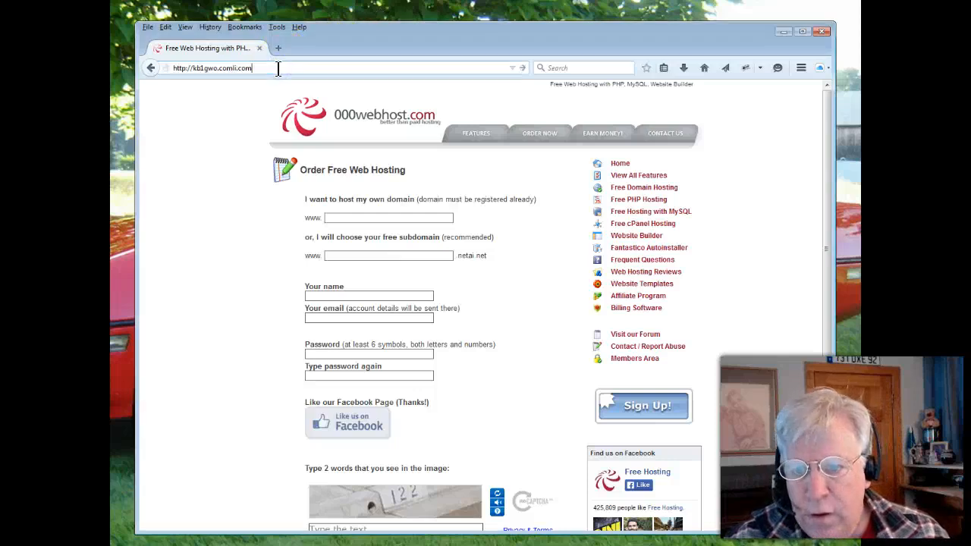
key("Return")
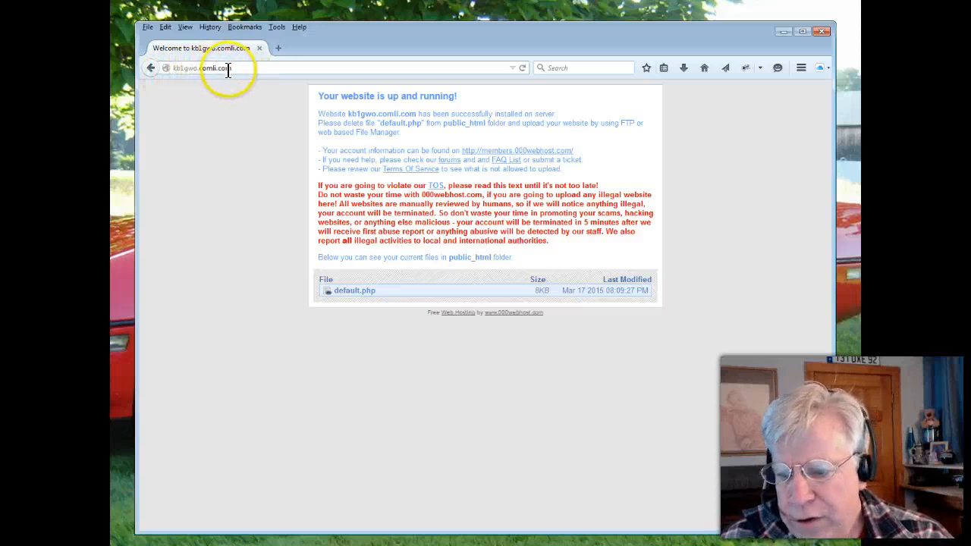
left_click(355, 292)
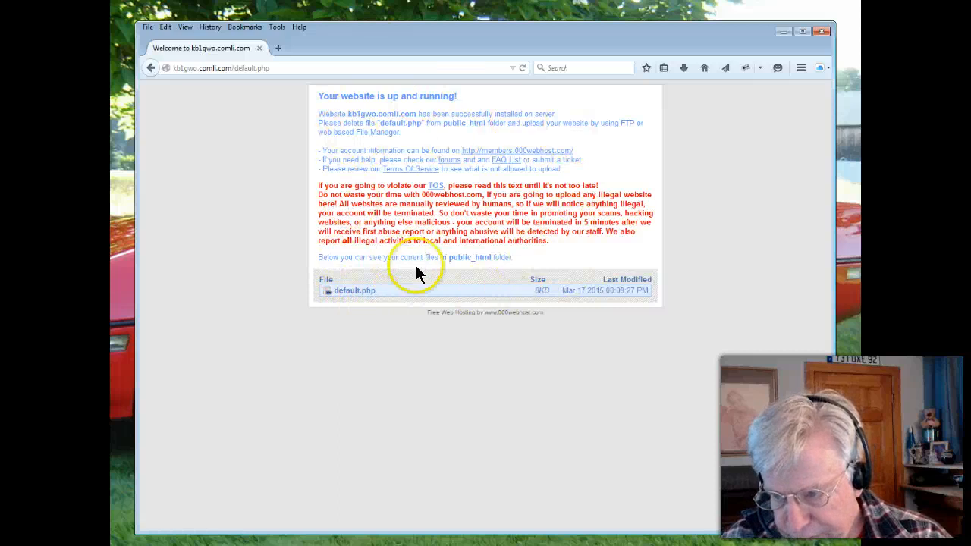
View the HTML source of the default.php page and close the source window
right_click(215, 198)
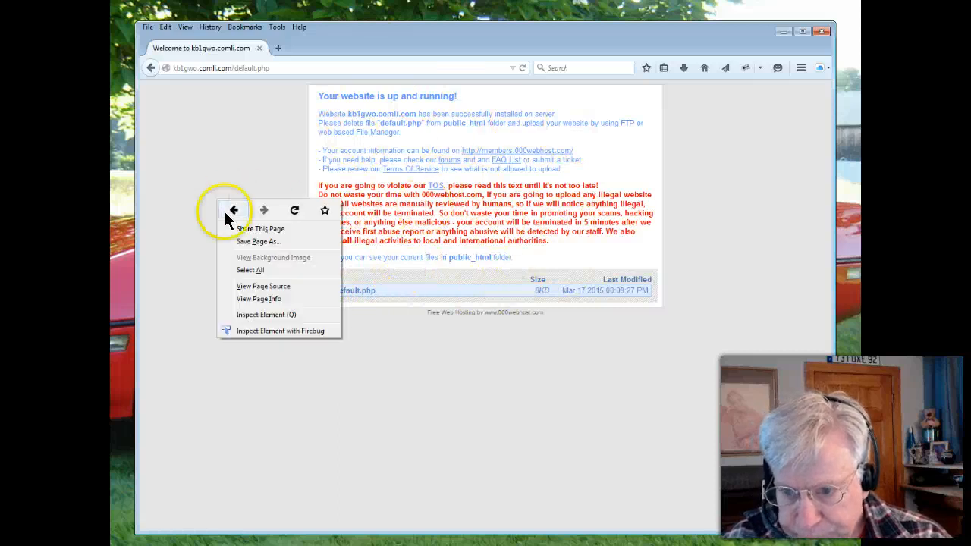
left_click(247, 287)
left_click_drag(247, 111, 499, 83)
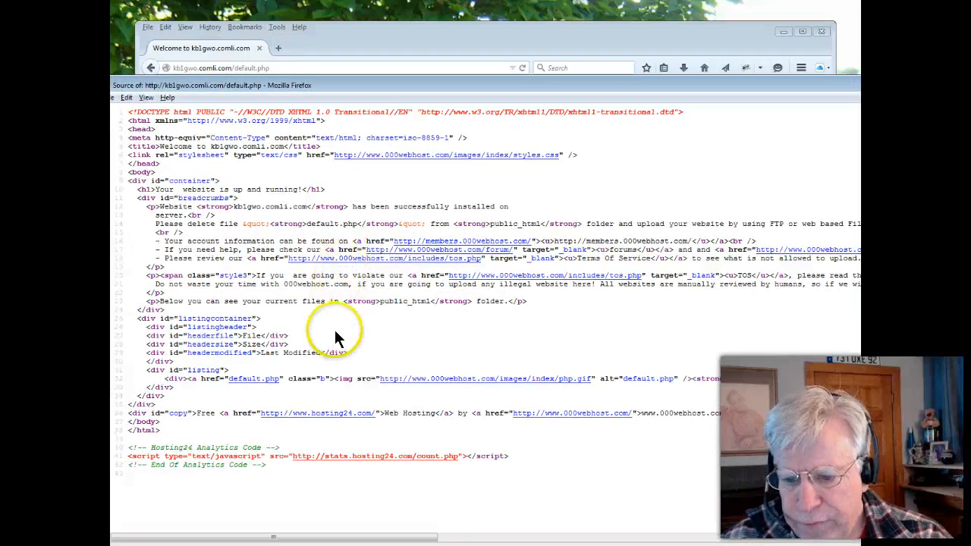
left_click_drag(302, 85, 0, 188)
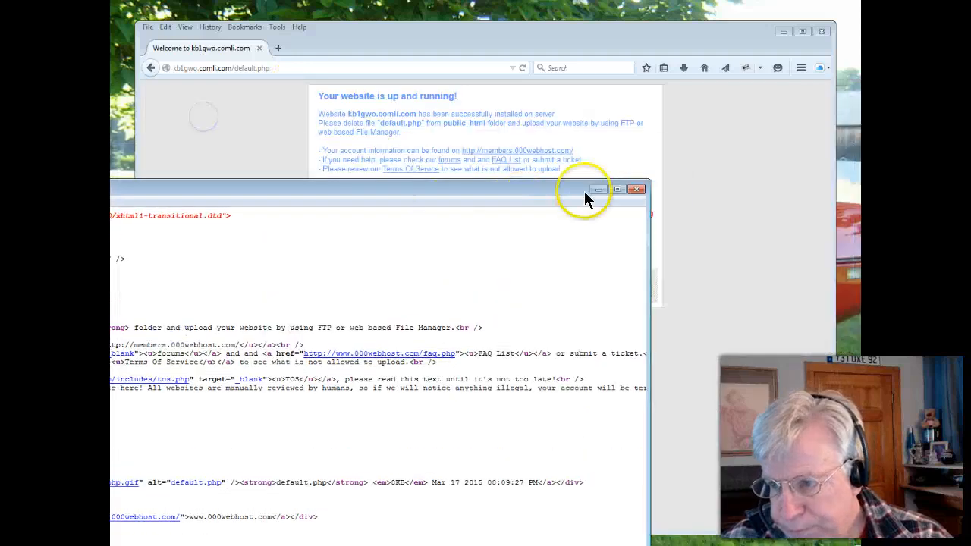
left_click(633, 189)
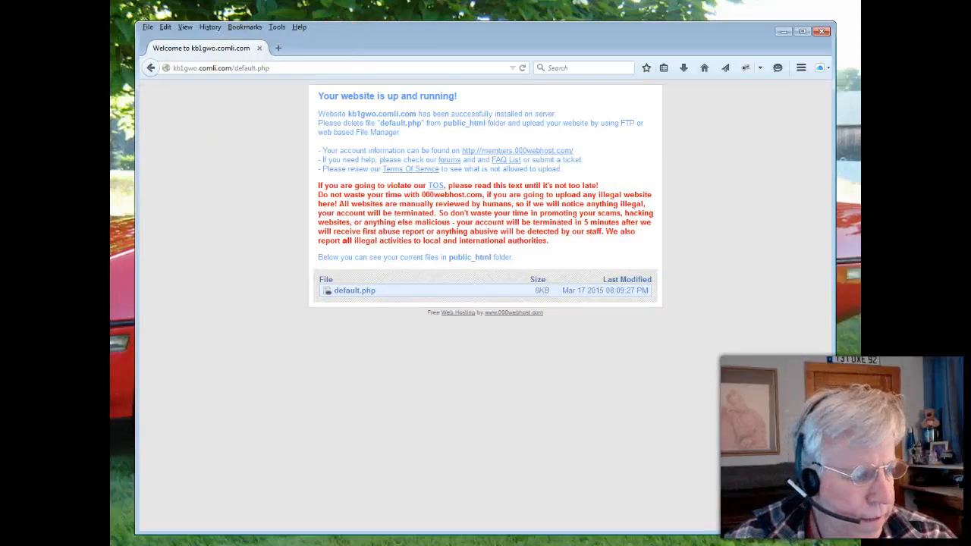
Switch to Outlook and examine the account-ready email from 000webhost.com, covering its general account and file upload details
left_click_drag(110, 62, 408, 38)
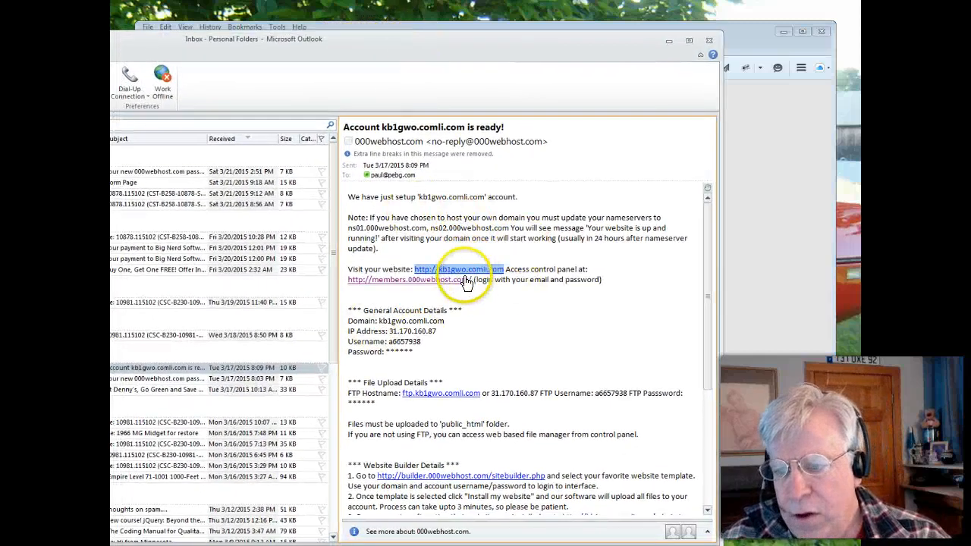
left_click_drag(419, 353, 339, 349)
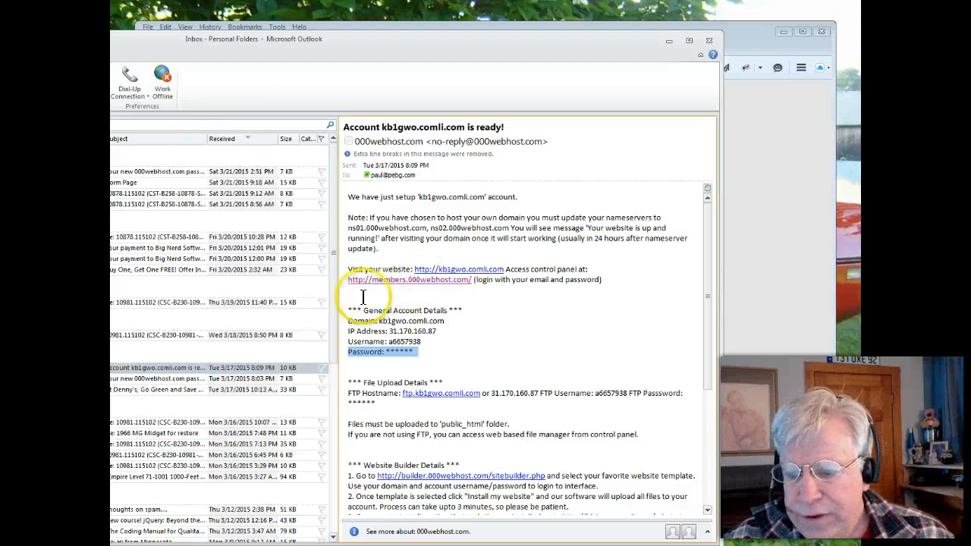
left_click_drag(349, 199, 448, 451)
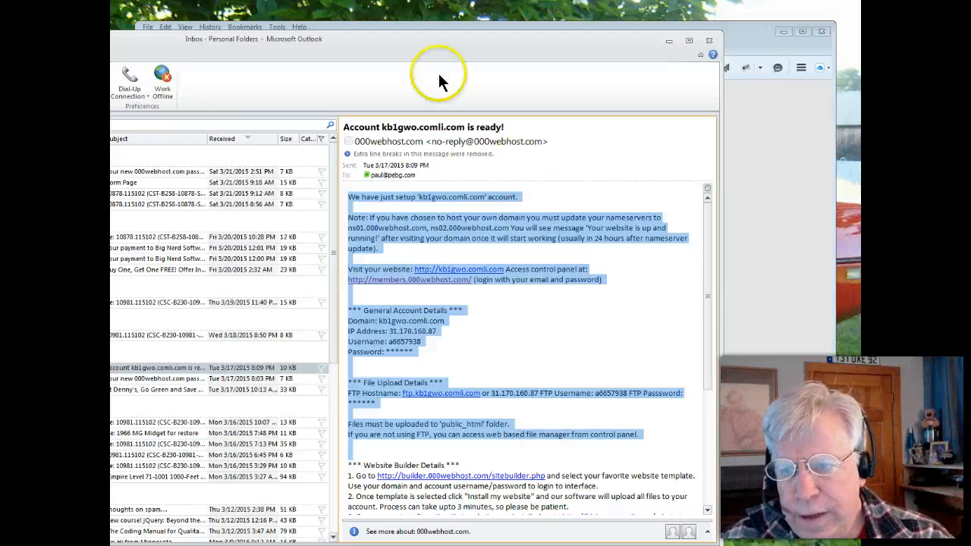
Expand the websites mail folder under Personal Folders and look through the folder list
double_click(393, 43)
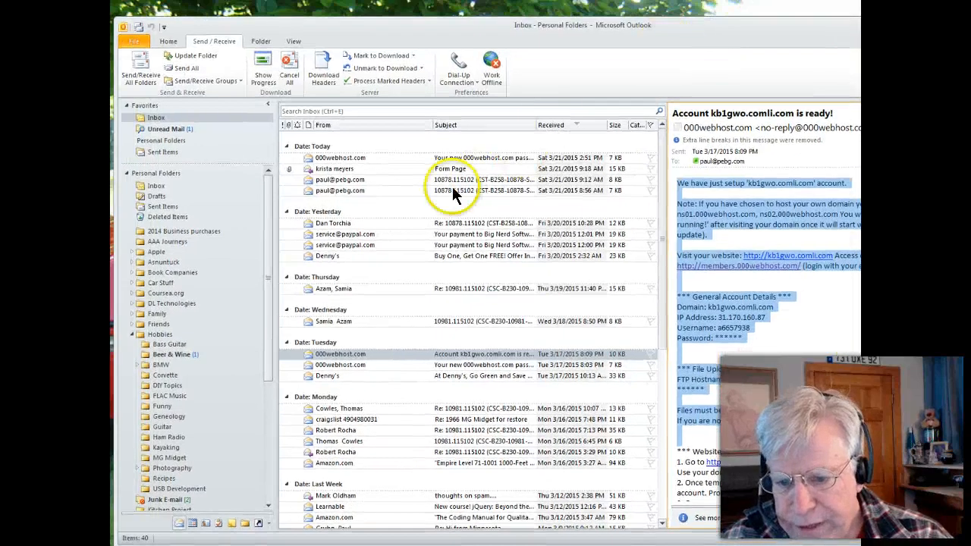
left_click_drag(270, 296, 282, 488)
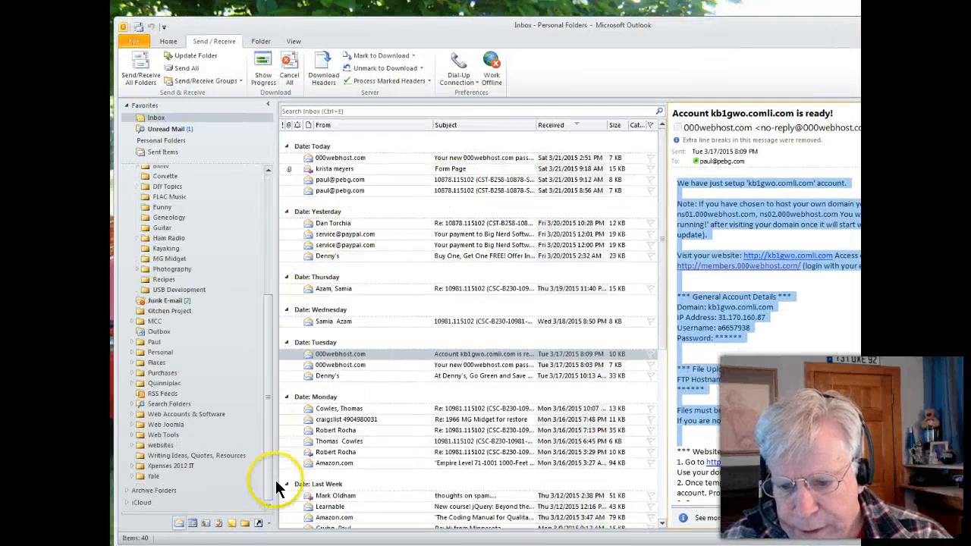
left_click(132, 444)
left_click_drag(266, 347, 269, 455)
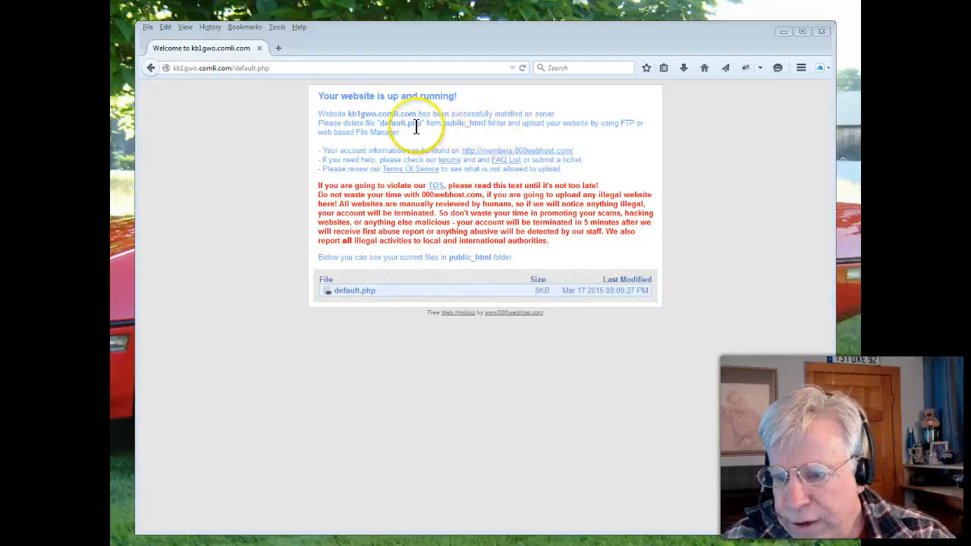
Read the welcome page's instruction about deleting default.php, and return to the account-ready email in Outlook
mouse_move(352, 123)
left_mouse_down()
mouse_move(644, 126)
mouse_move(443, 142)
mouse_move(323, 135)
mouse_move(365, 133)
left_mouse_up()
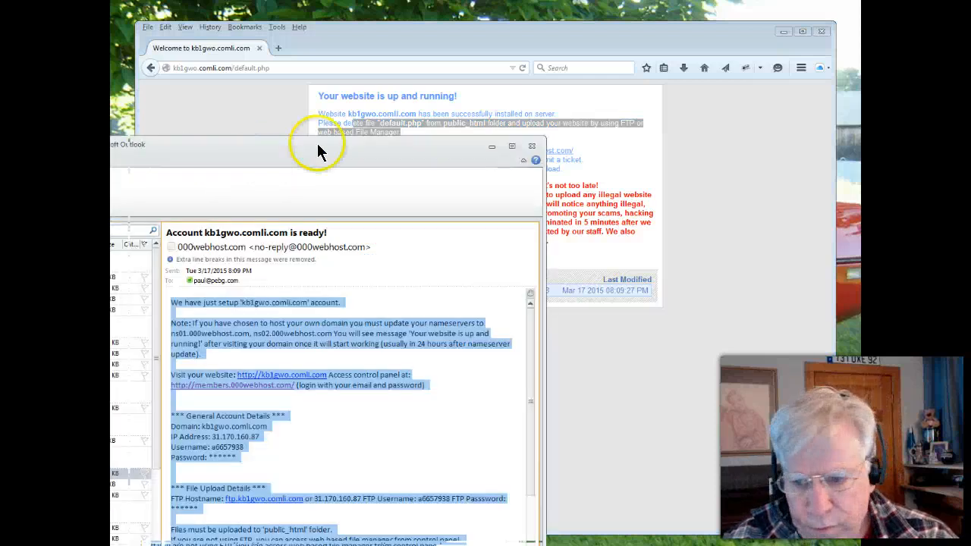
left_click(415, 354)
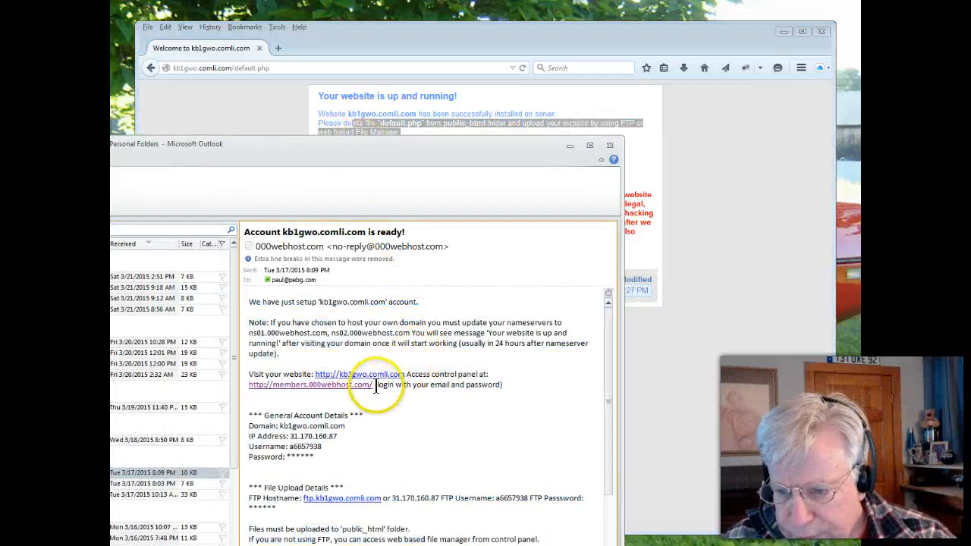
Review the control panel address and username in the account-ready email, and open the members.000webhost.com link from the website's welcome page
left_click_drag(372, 387, 245, 388)
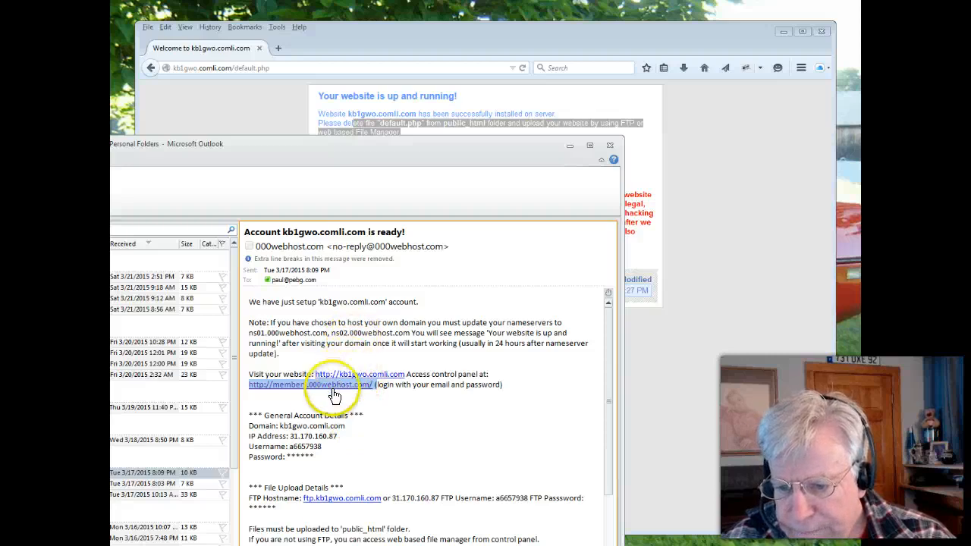
left_click_drag(325, 447, 288, 446)
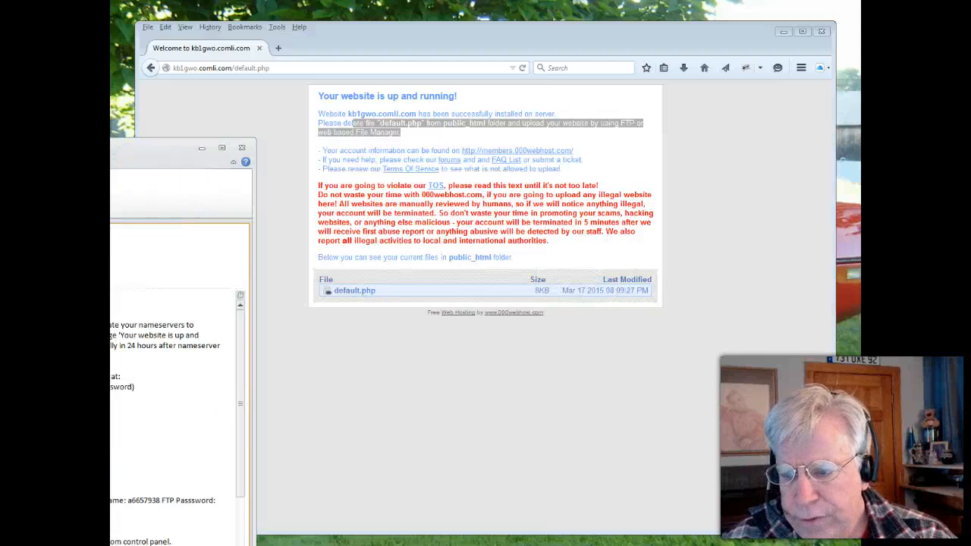
left_click(494, 151)
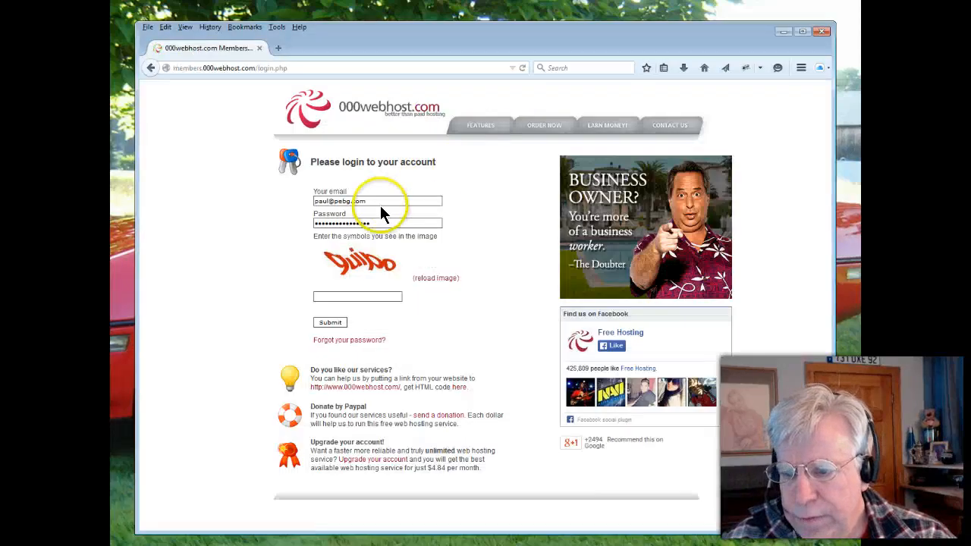
Log in to the members area with the prefilled email and password, entering the symbols shown in the captcha image
left_click_drag(380, 203, 301, 204)
left_click_drag(395, 224, 303, 224)
left_click(331, 295)
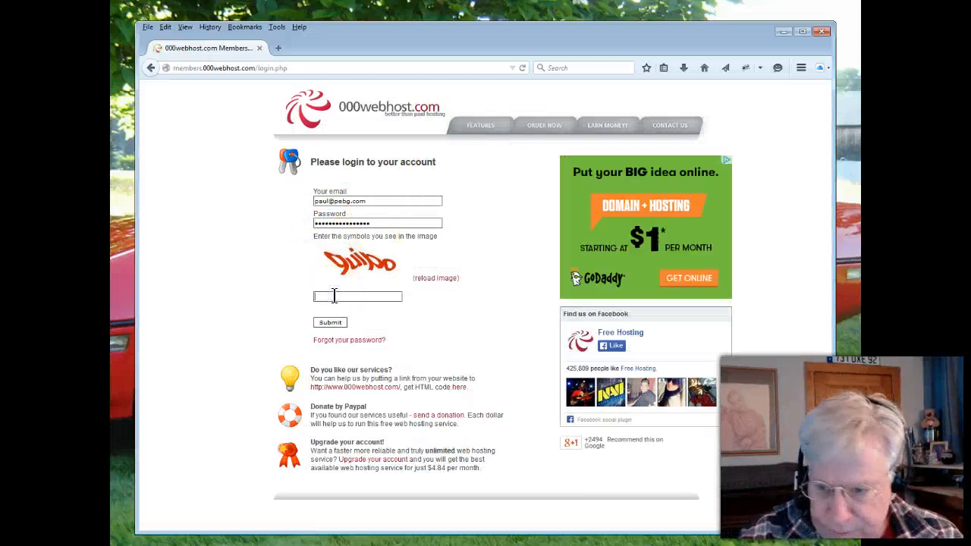
type("q")
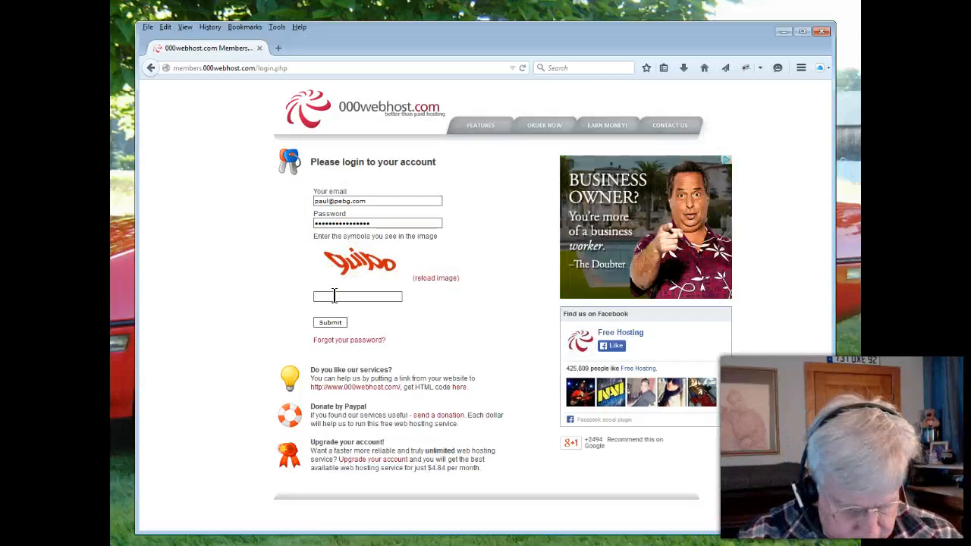
type("qui")
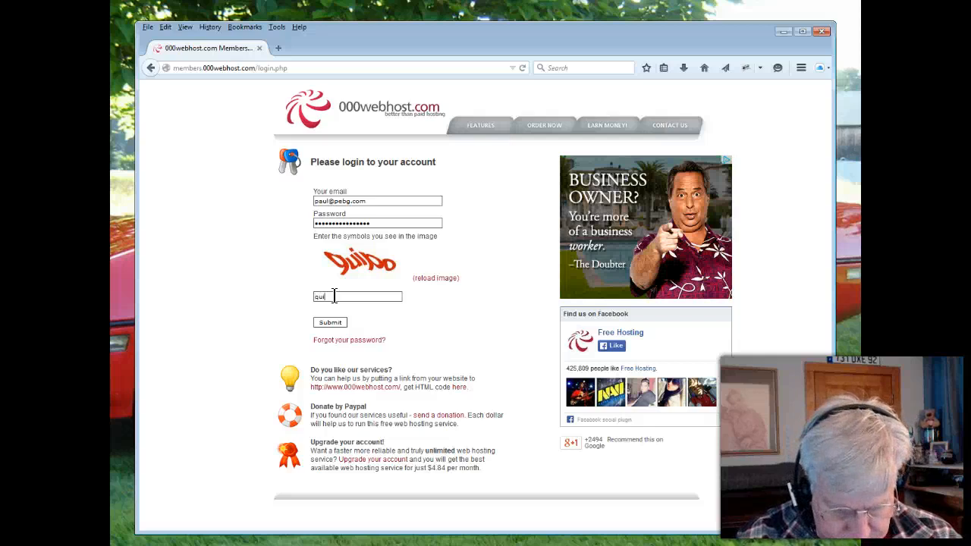
type("po")
left_click(328, 323)
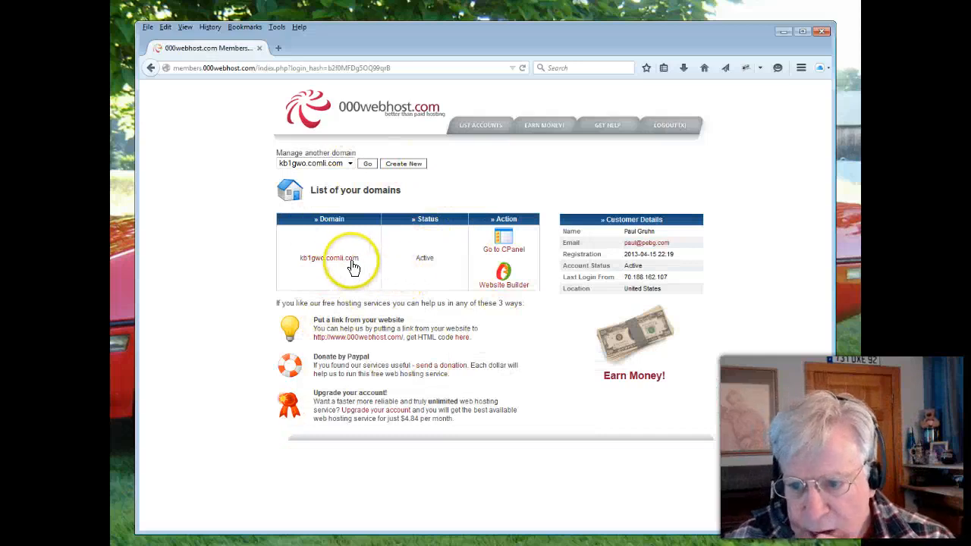
View the kb1gwo.comli.com site from the domain list, close its page, and open the domain's CPanel
left_click(336, 261)
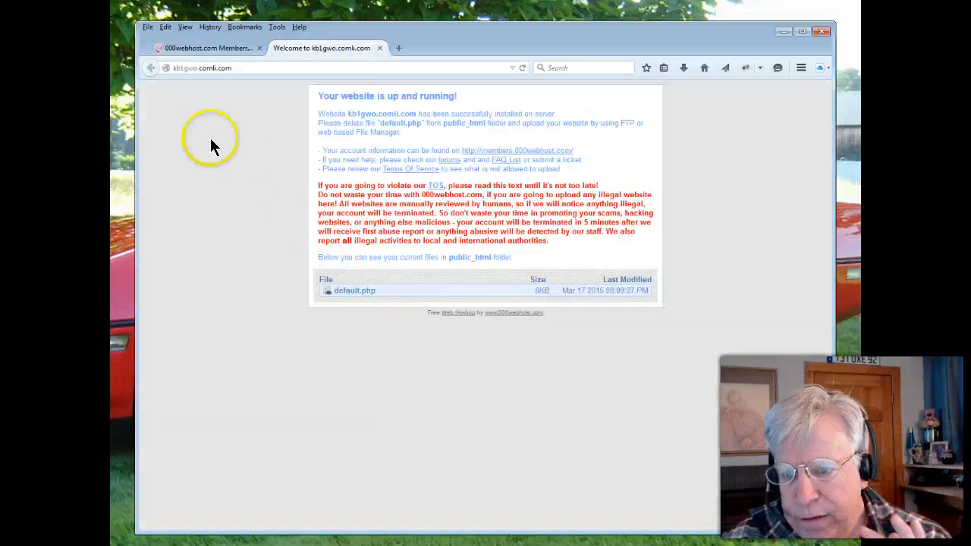
left_click(380, 48)
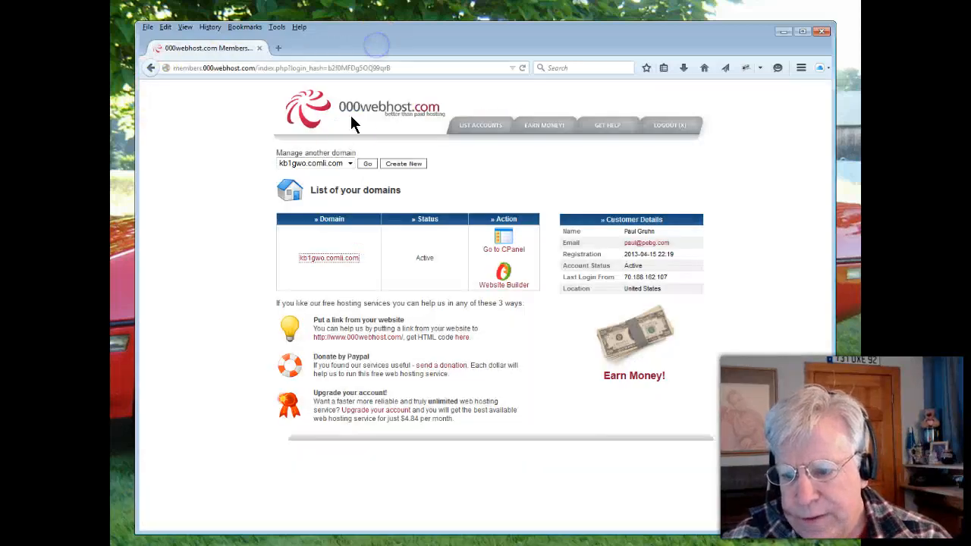
left_click(501, 241)
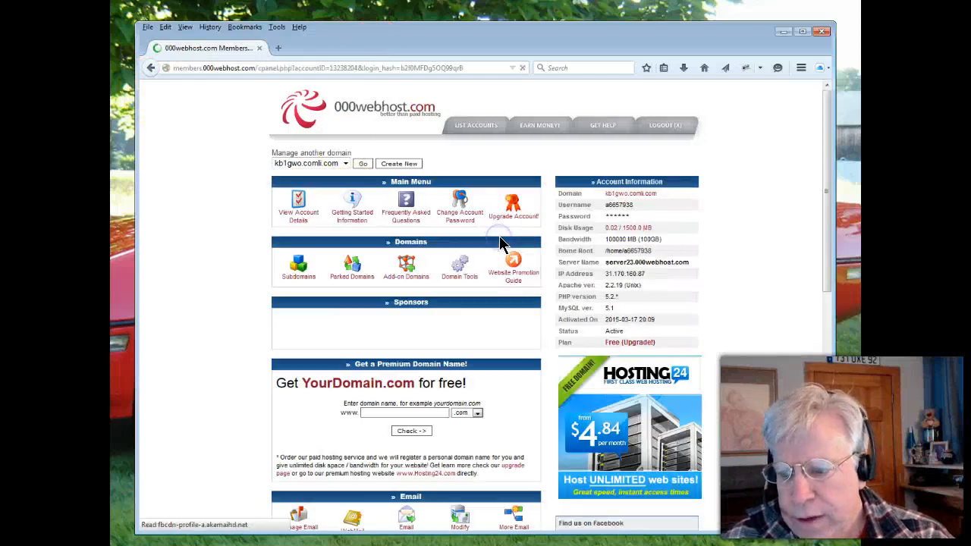
Examine the tools offered in the control panel, including the email, files, software, advanced and account sections
scroll(369, 301, "down", 1)
scroll(369, 300, "down", 5)
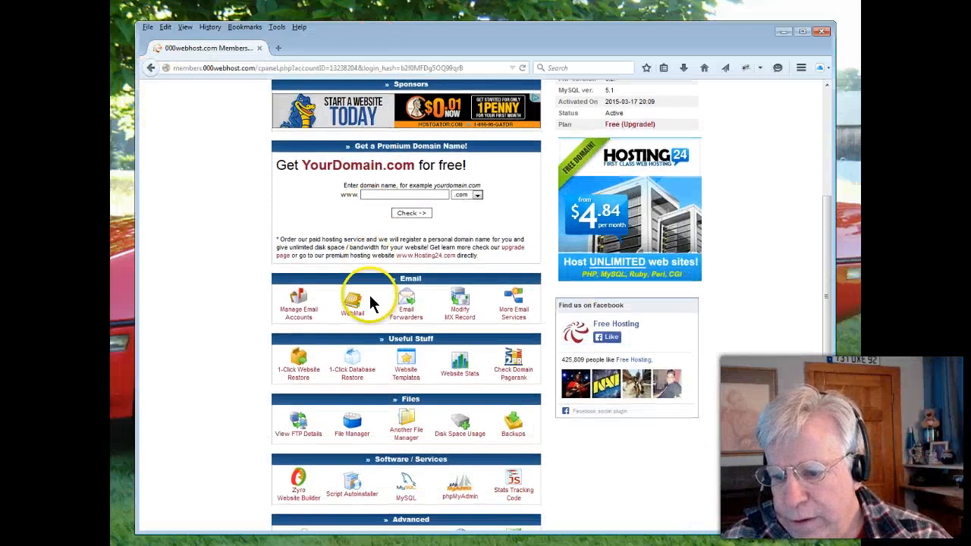
scroll(368, 308, "down", 3)
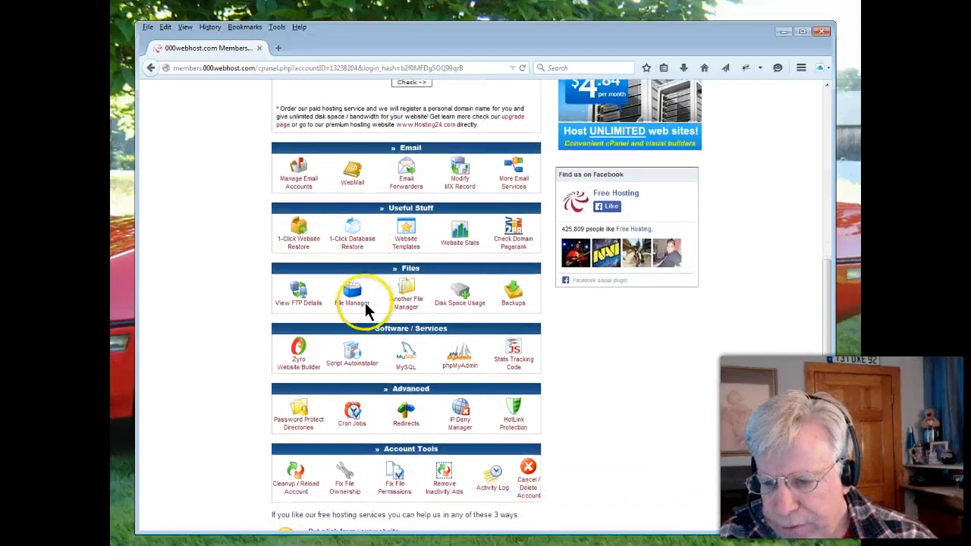
scroll(363, 312, "up", 5)
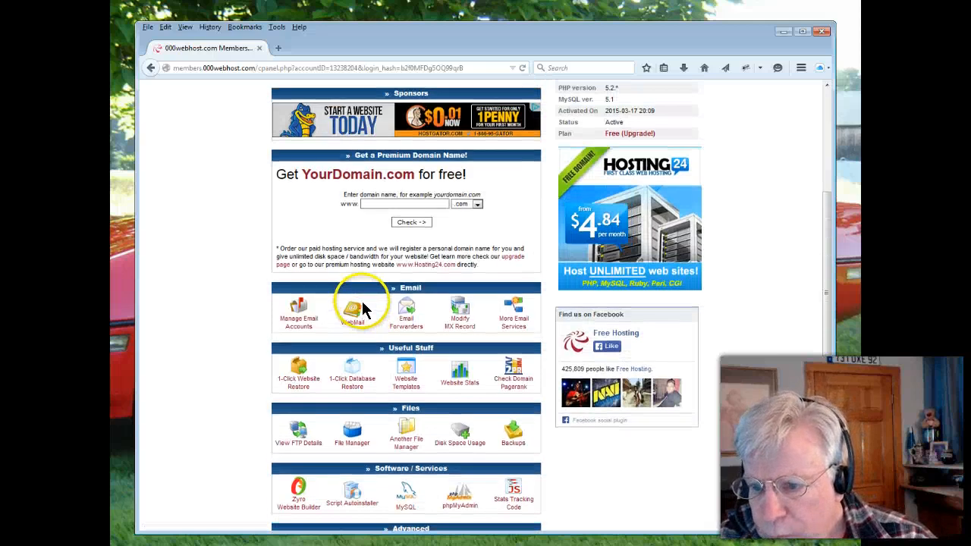
scroll(361, 303, "down", 2)
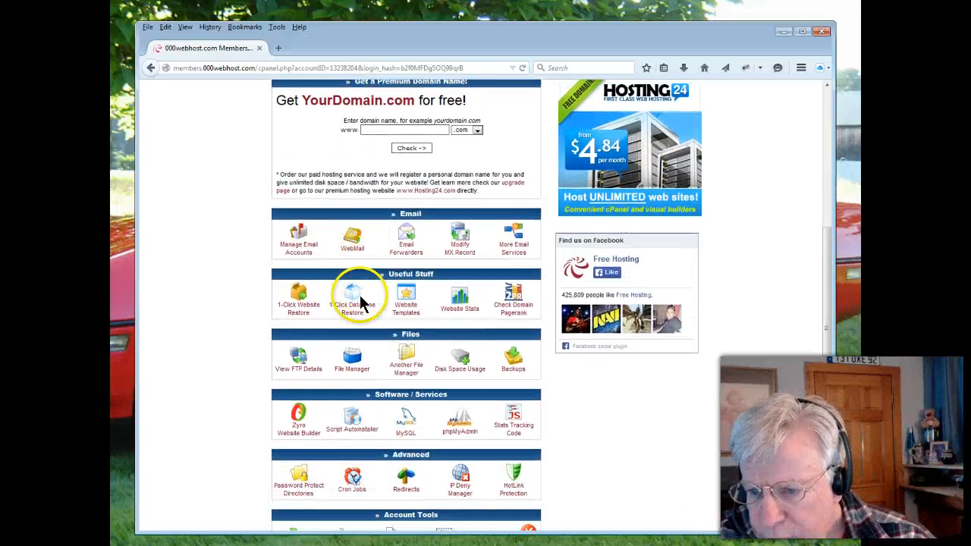
scroll(360, 301, "down", 1)
scroll(360, 302, "down", 1)
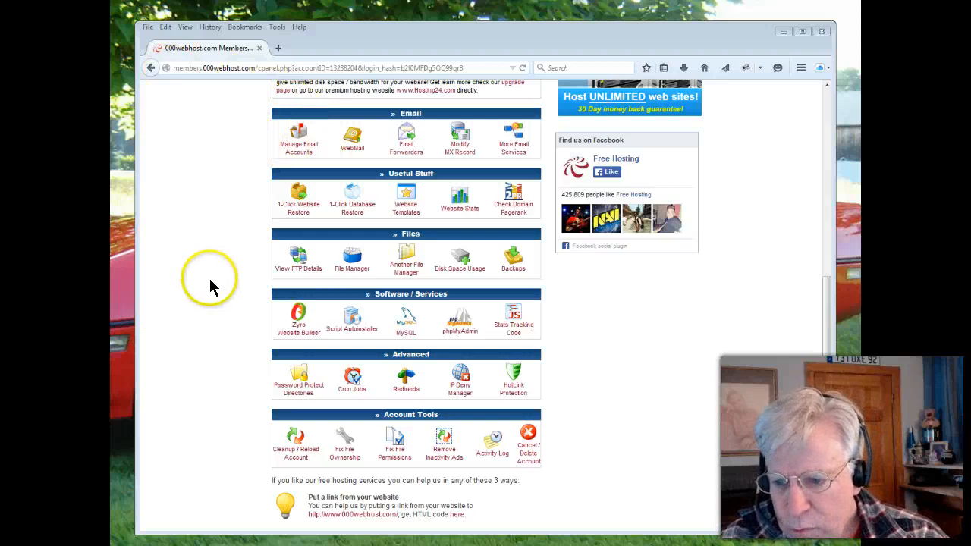
scroll(205, 285, "up", 5)
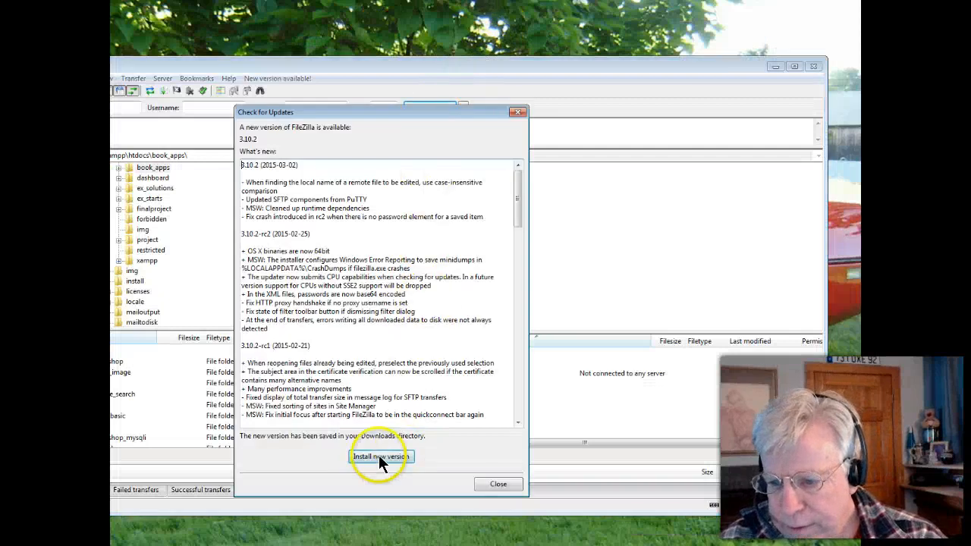
Install the FileZilla 3.10.2 update, allow it to make changes, finish the setup and dismiss the welcome dialog
left_click(379, 459)
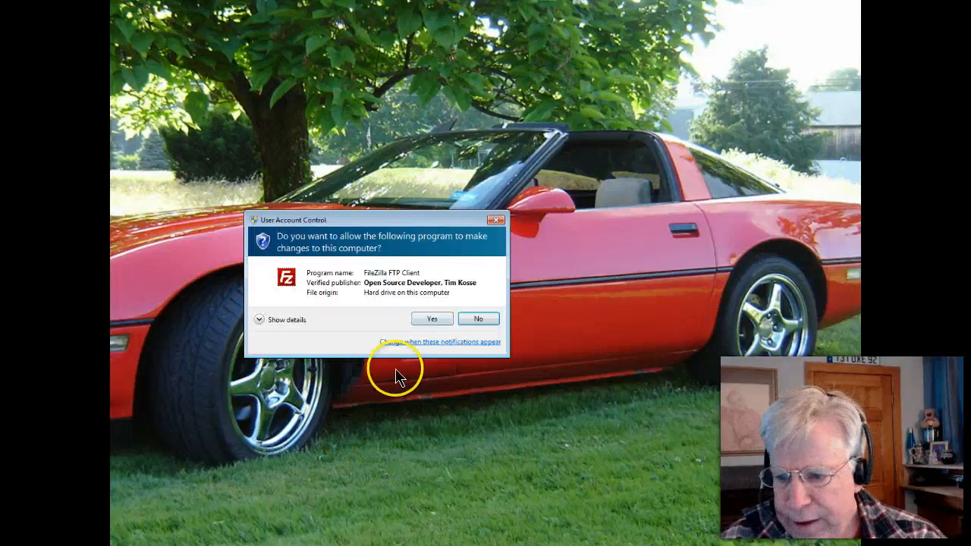
left_click(431, 319)
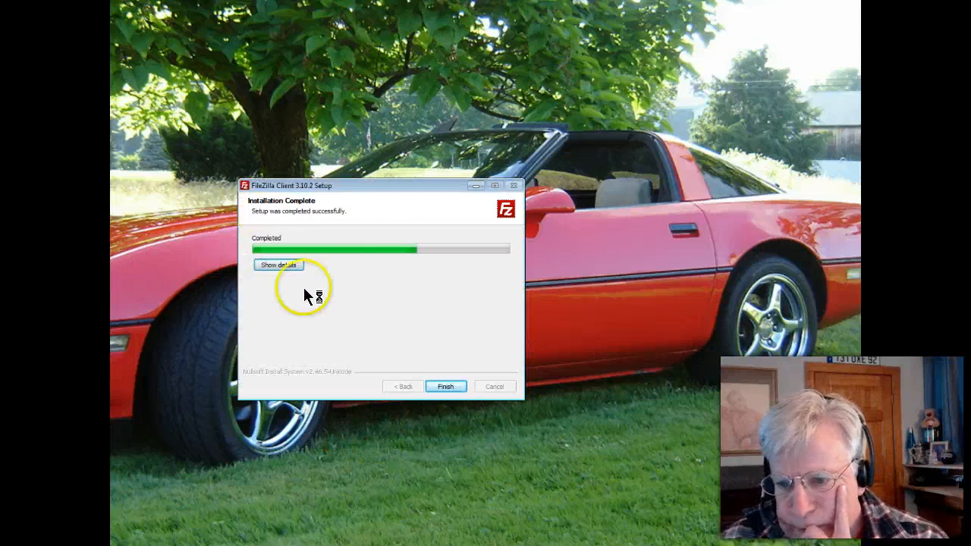
left_click(444, 387)
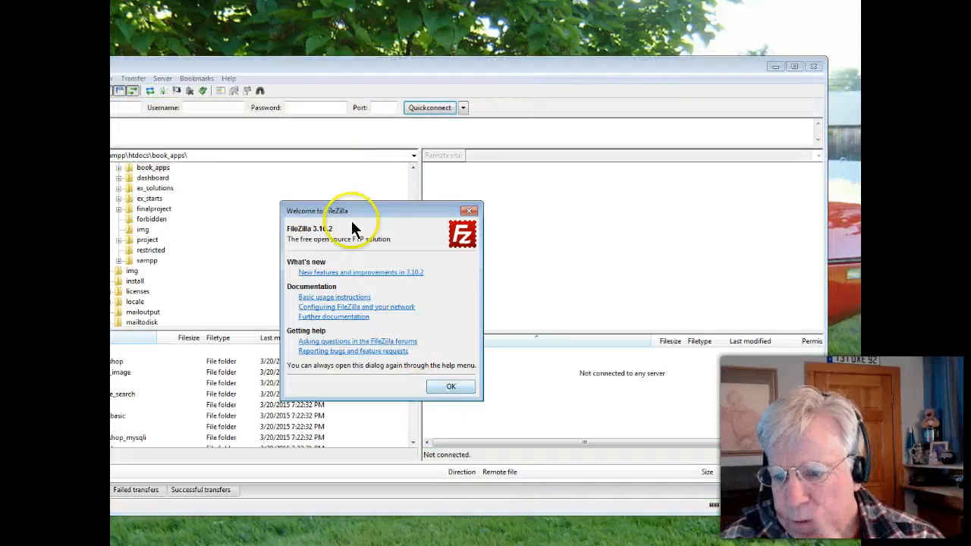
left_click(444, 384)
Reposition and resize the FileZilla window so that it fits fully within the visible desktop area
left_click_drag(392, 68, 449, 52)
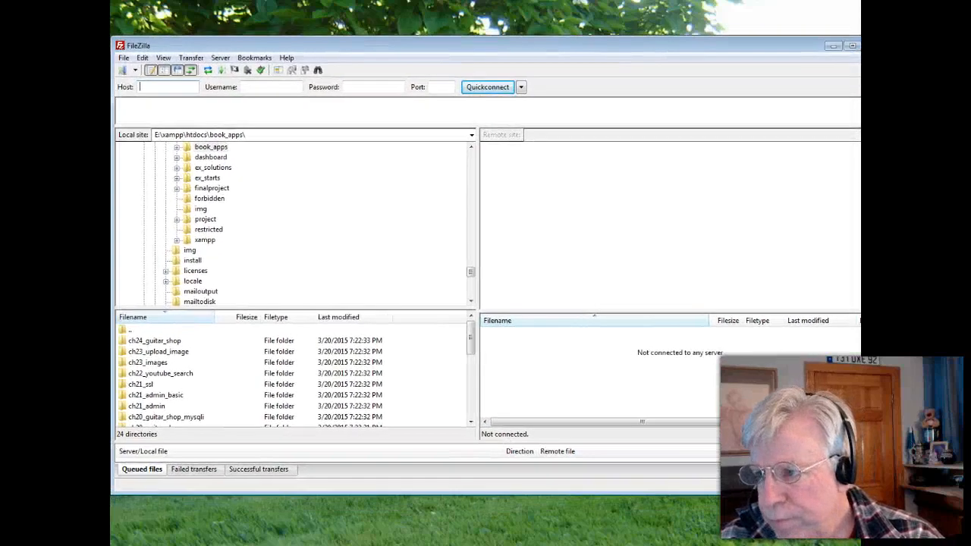
left_click_drag(884, 38, 784, 111)
left_click_drag(679, 124, 691, 30)
left_click_drag(796, 398, 814, 501)
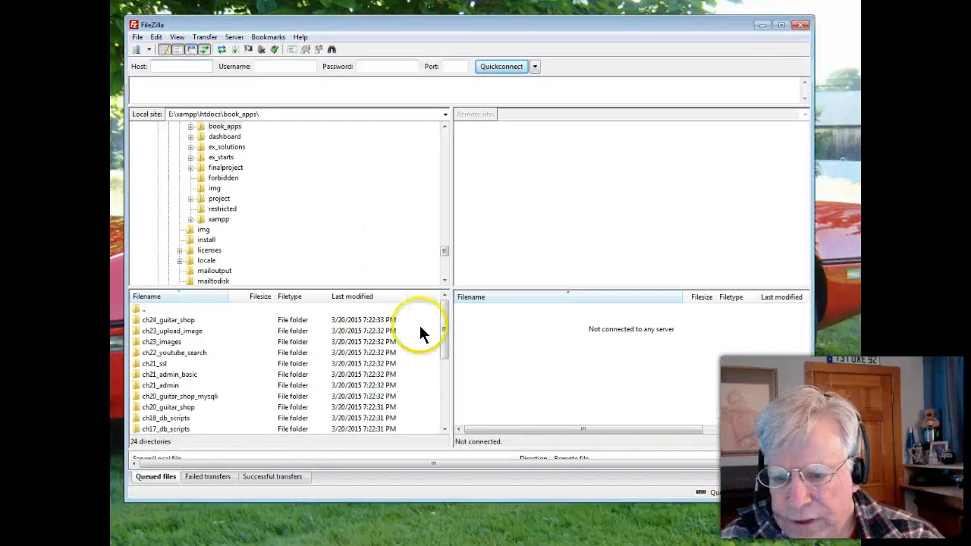
Browse the local site tree to the htdocs folder inside E:\xampp
left_click_drag(439, 256, 291, 240)
left_click(168, 209)
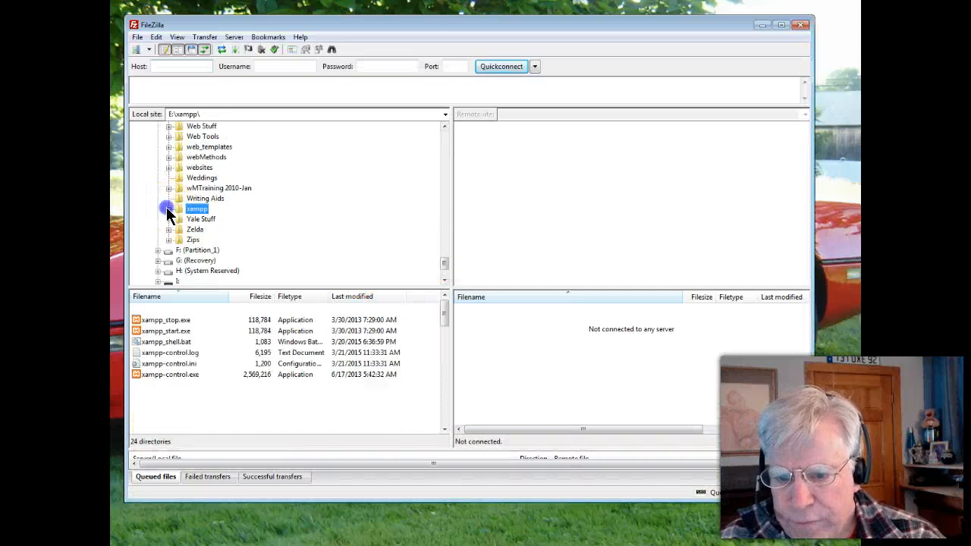
mouse_move(447, 264)
left_mouse_down()
mouse_move(429, 169)
mouse_move(433, 129)
mouse_move(445, 137)
mouse_move(429, 263)
left_mouse_up()
left_click(186, 179)
left_click(185, 201)
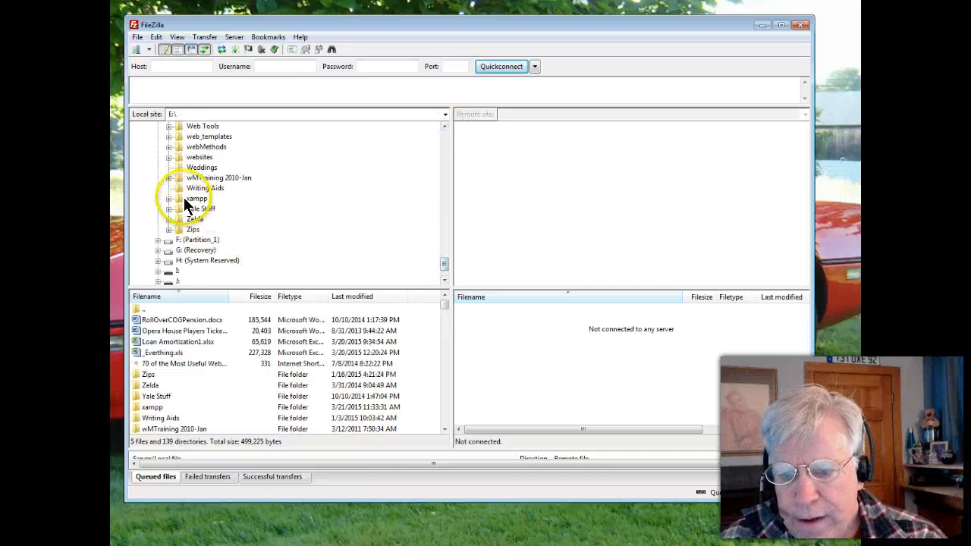
left_click(169, 200)
left_click(186, 189)
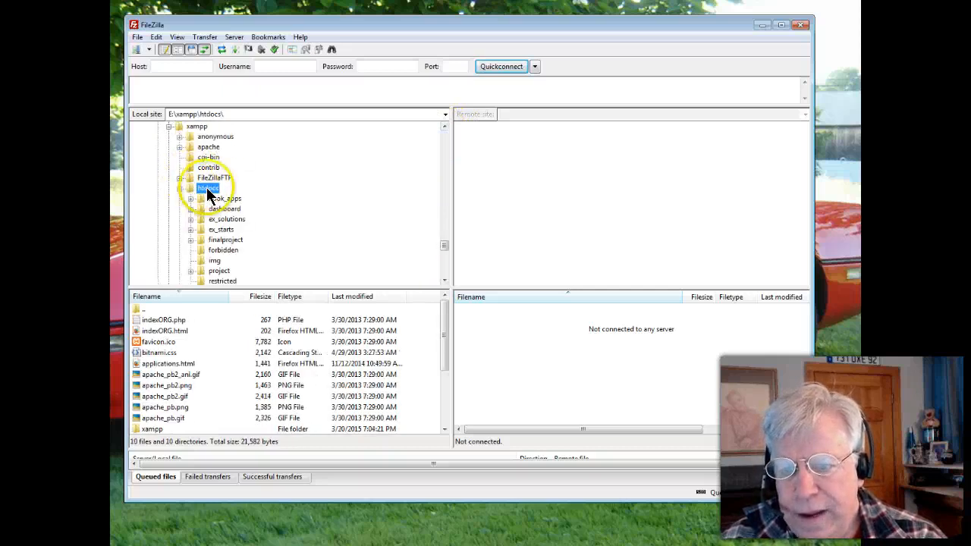
Open the Site Manager and add a new site entry named kb1gwo.comli.com
left_click(137, 37)
left_click(141, 49)
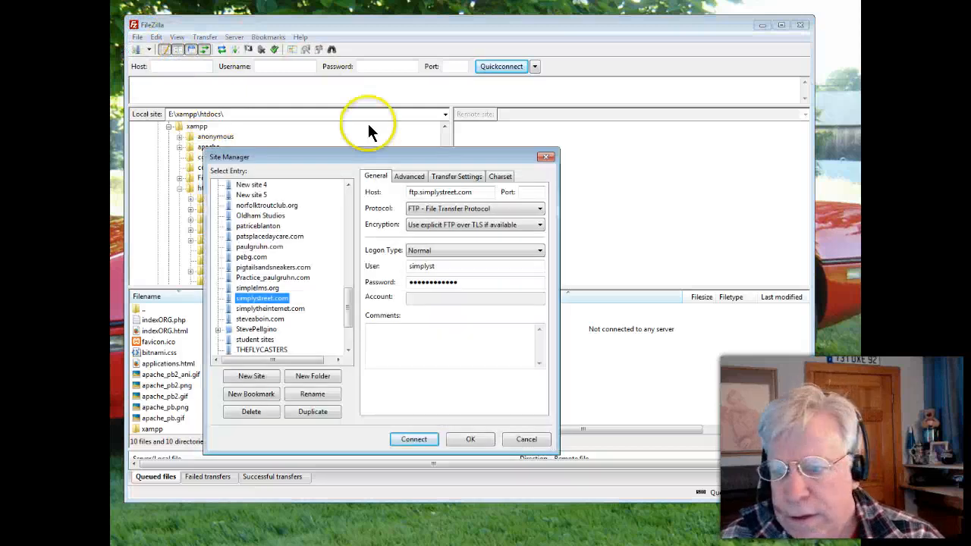
left_click_drag(328, 163, 353, 127)
left_click(273, 345)
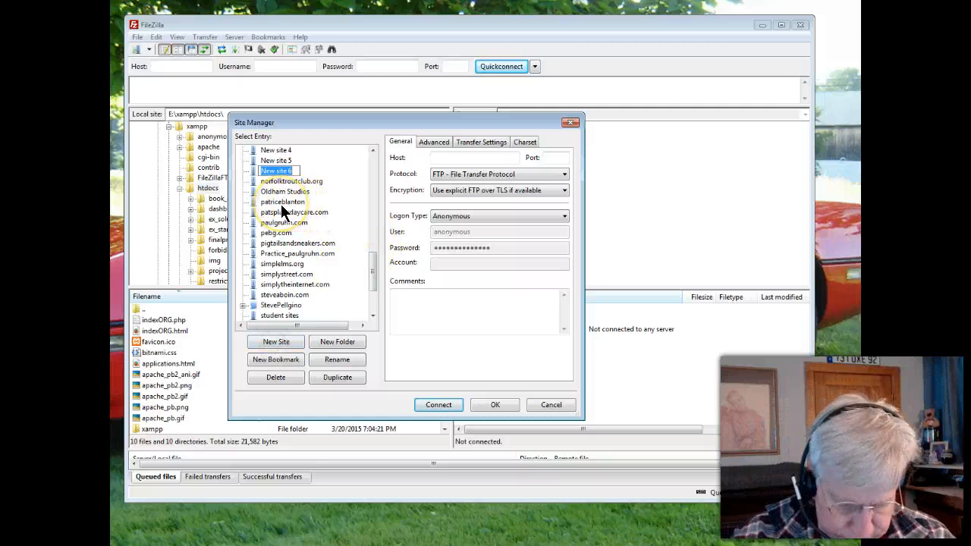
type("kbl")
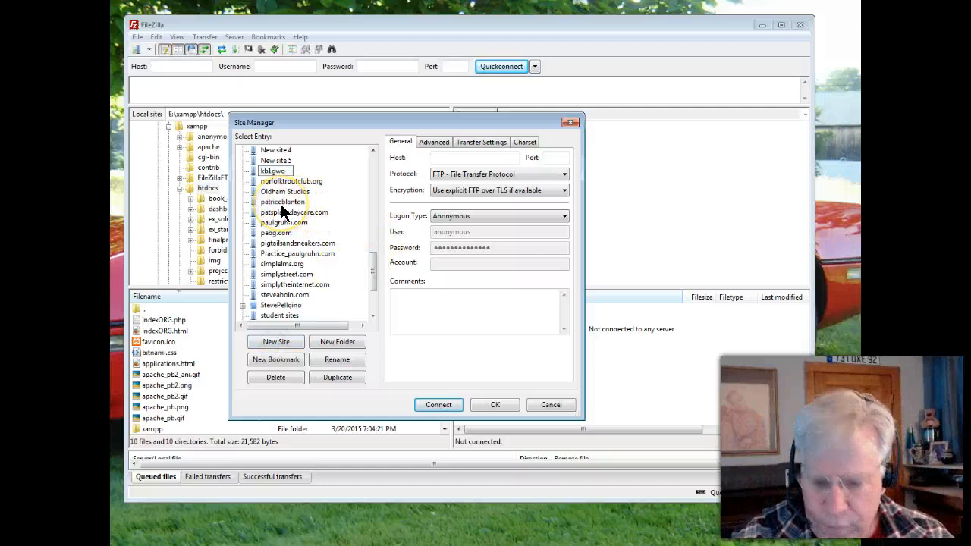
type(".gwo.")
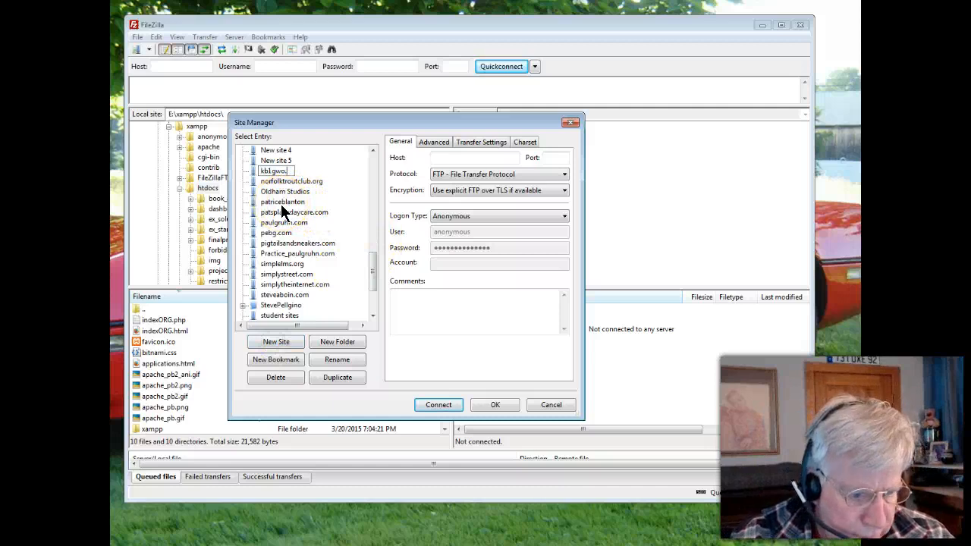
type("com")
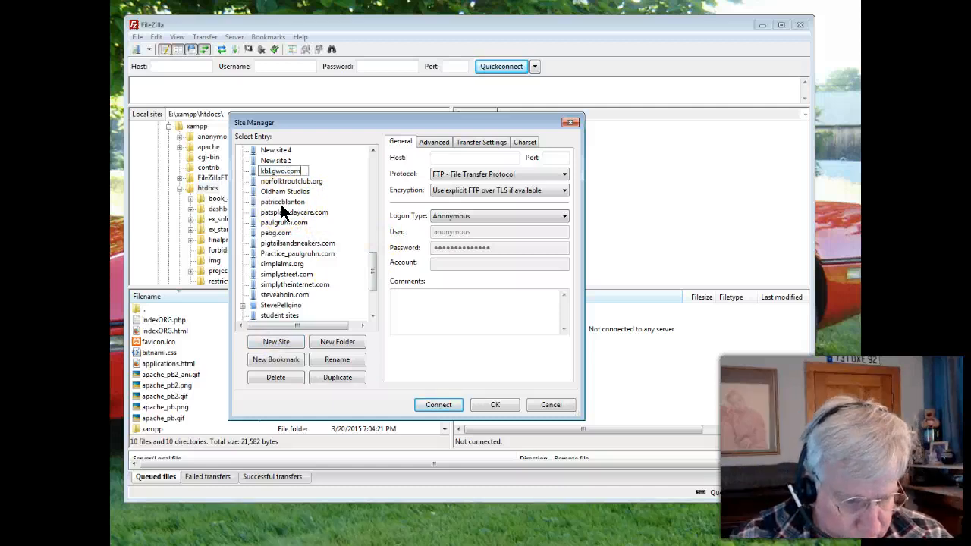
type("li.com")
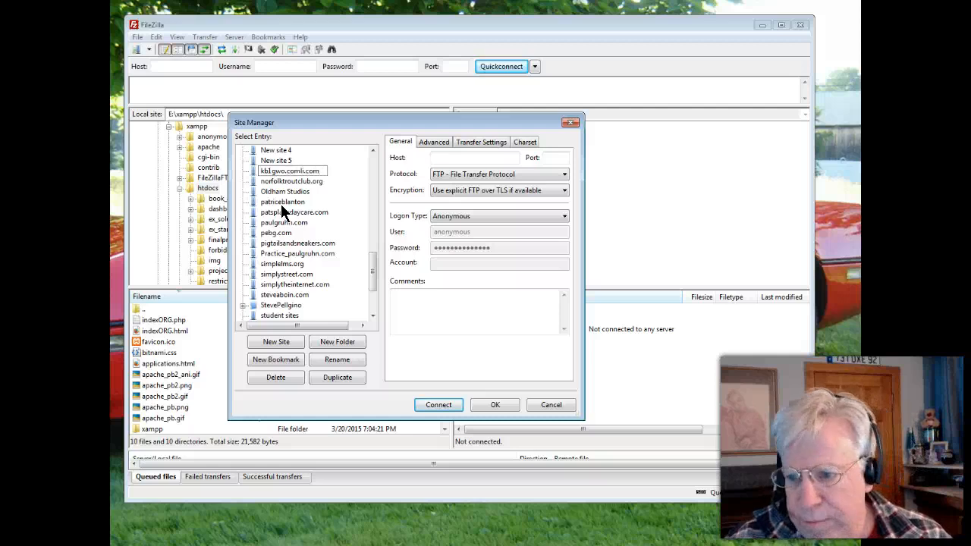
left_click(204, 206)
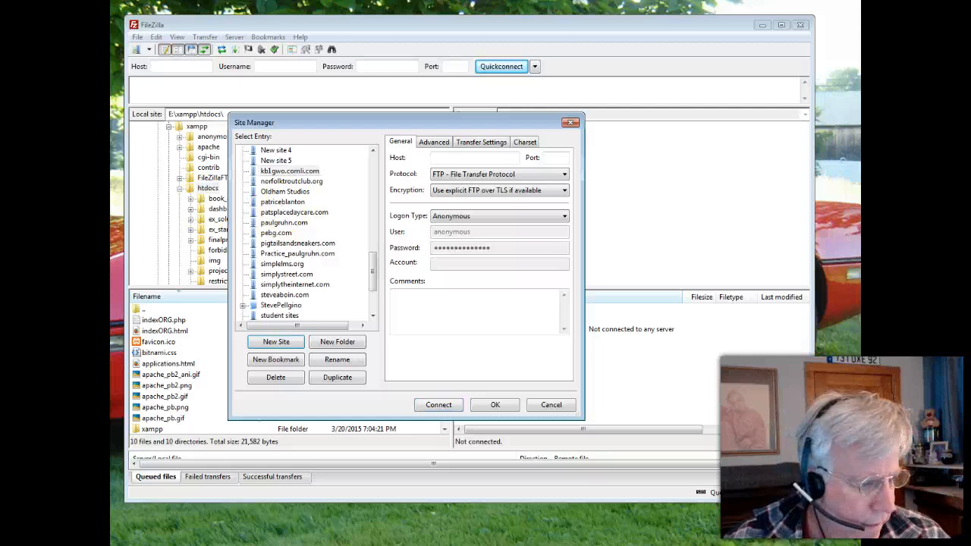
Switch to the browser's 000webhost.com control panel and examine the server name in the Account Information
left_click_drag(112, 228, 553, 163)
left_click_drag(644, 336, 642, 258)
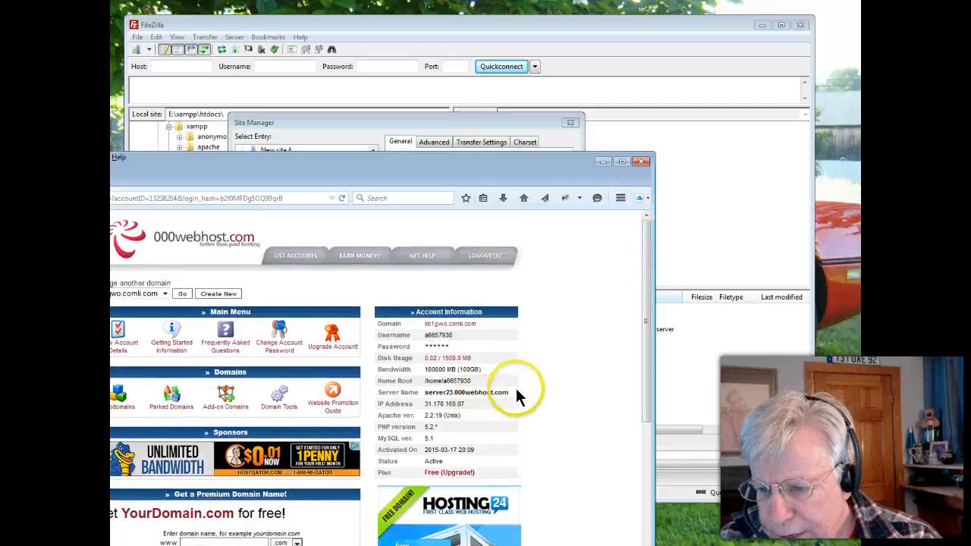
left_click_drag(509, 393, 427, 399)
key("ctrl+c")
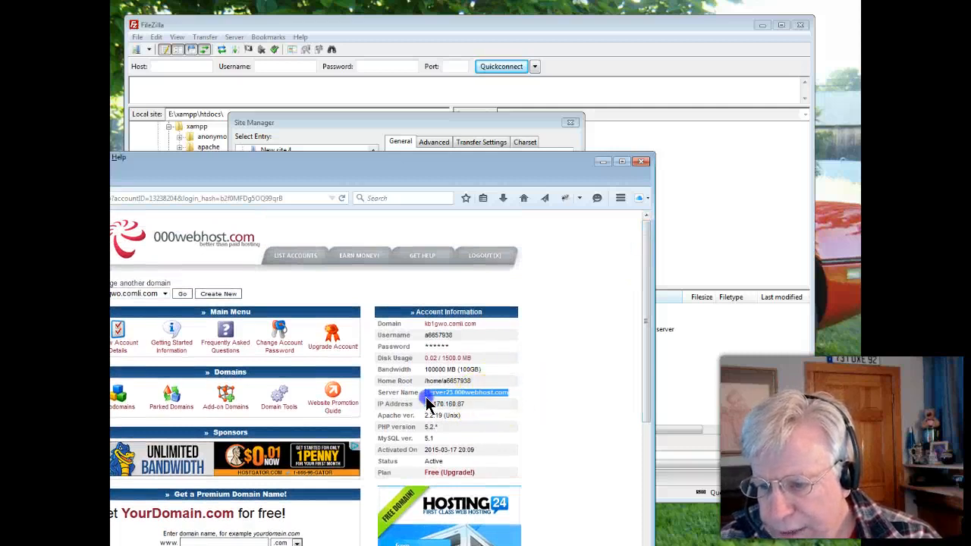
left_click(481, 397)
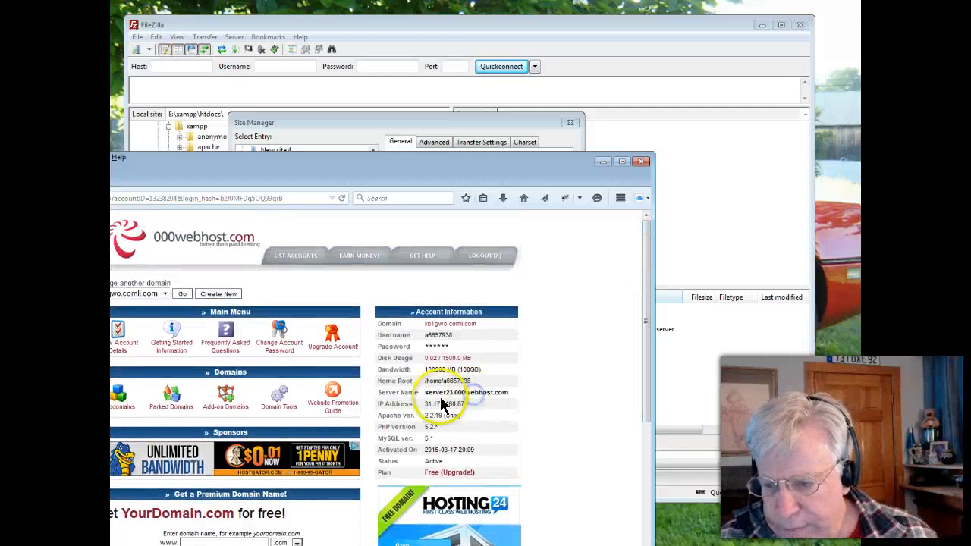
left_click(426, 394)
left_click_drag(427, 393, 444, 393)
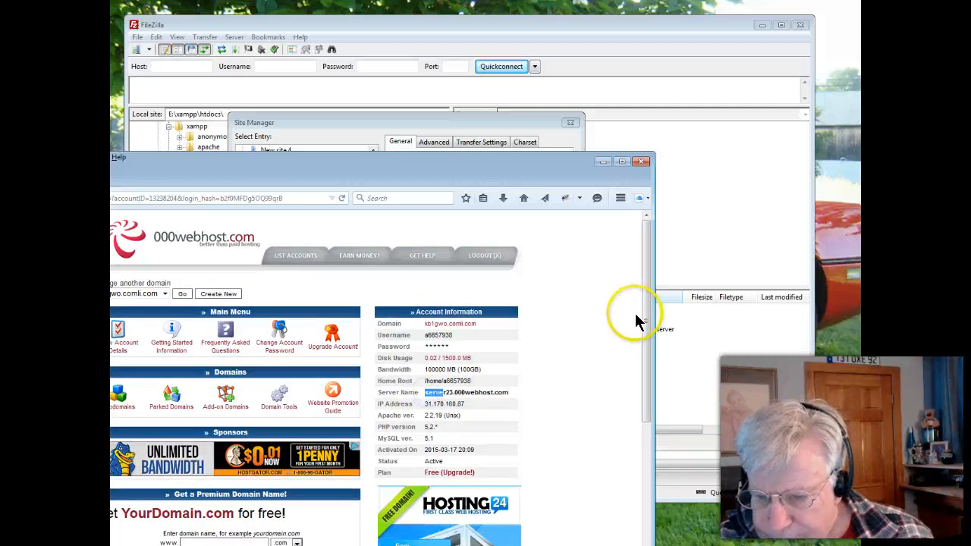
Copy the server name server23.000webhost.com from the control panel's Account Information into the new site's host in FileZilla
left_click_drag(646, 307, 629, 333)
left_click(513, 360)
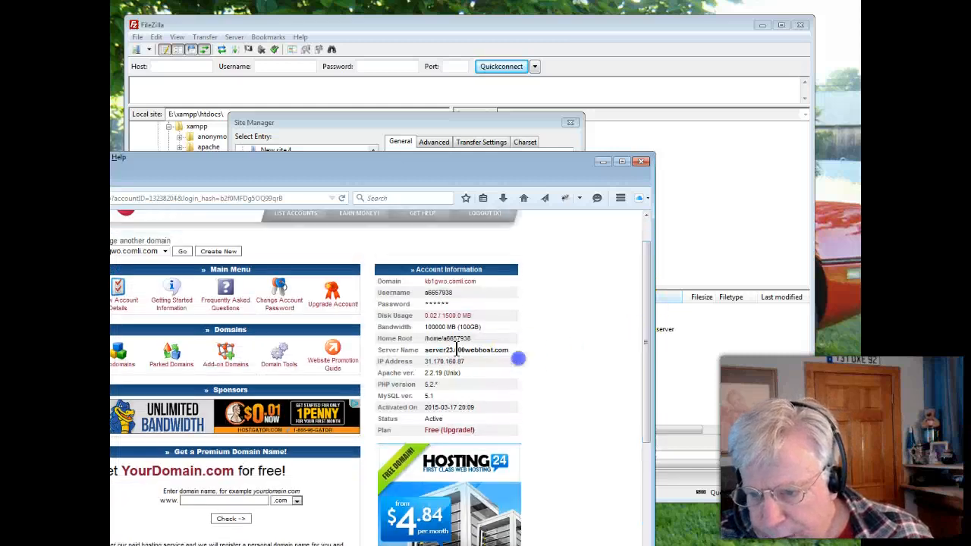
left_click_drag(423, 353, 504, 349)
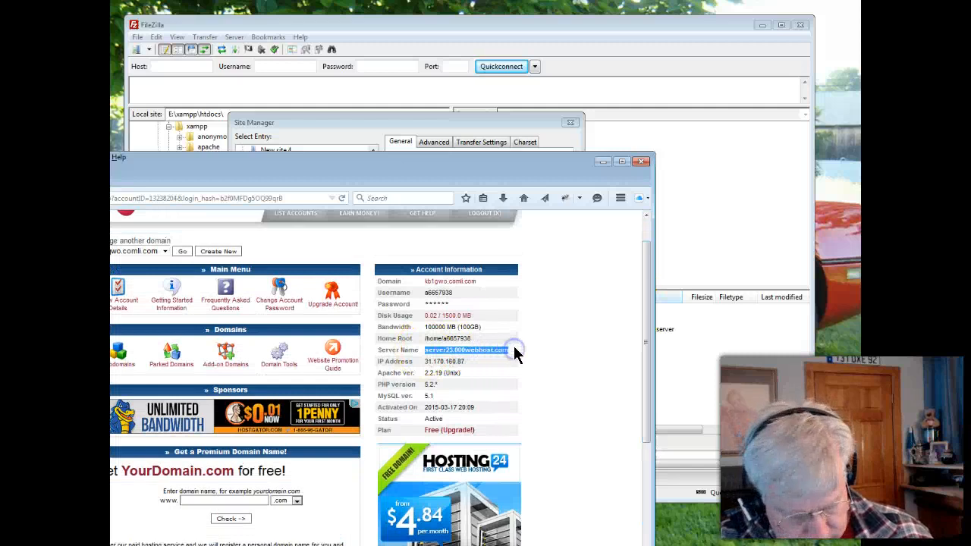
left_click_drag(435, 164, 370, 257)
left_click(448, 159)
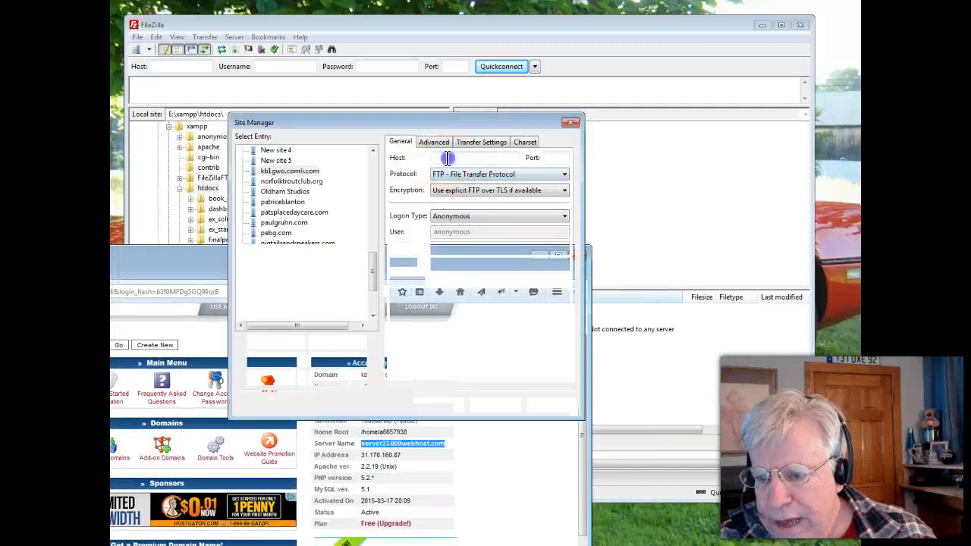
key("ctrl+v")
left_click_drag(451, 127, 451, 120)
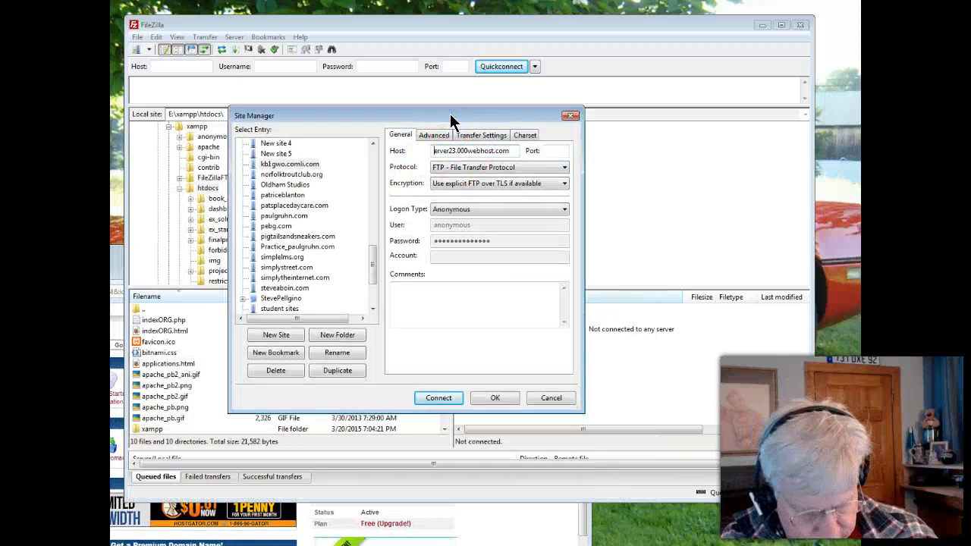
Set the site's logon type to Normal and enter the account username copied from the control panel's Account Information
left_click(464, 210)
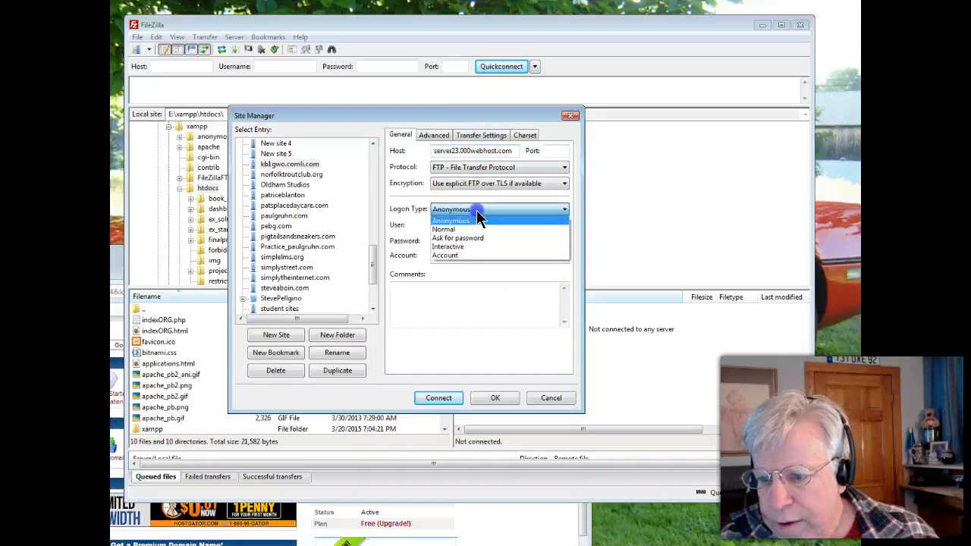
left_click(458, 229)
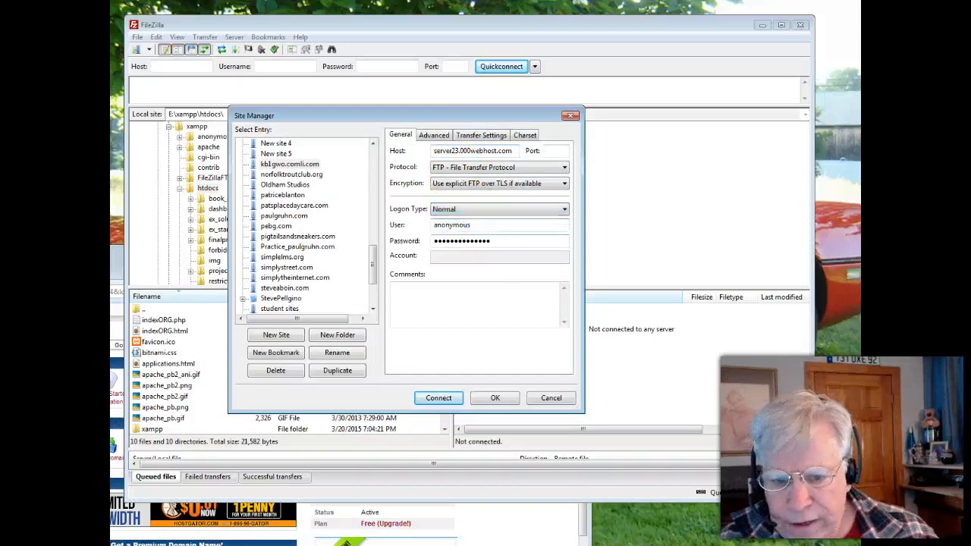
key("alt+Tab")
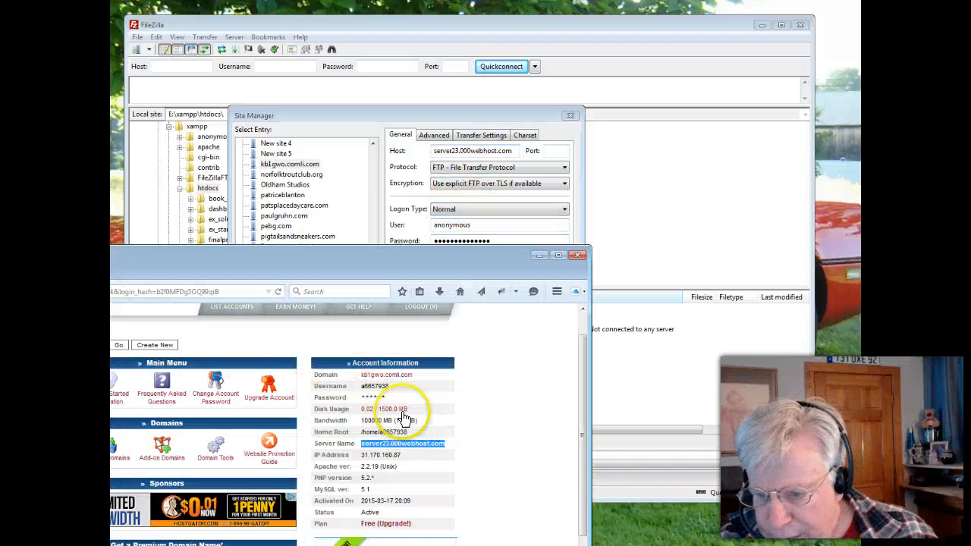
left_click(365, 385)
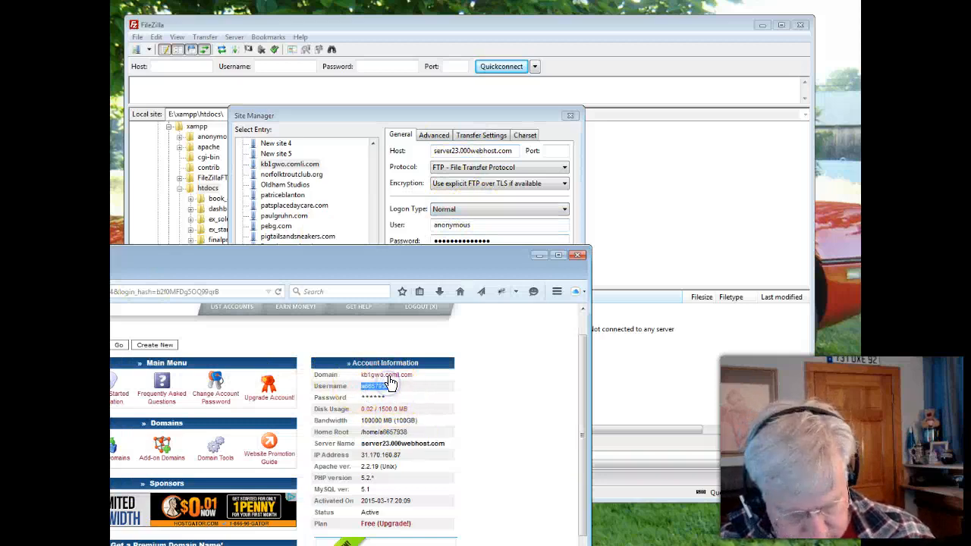
left_click(369, 193)
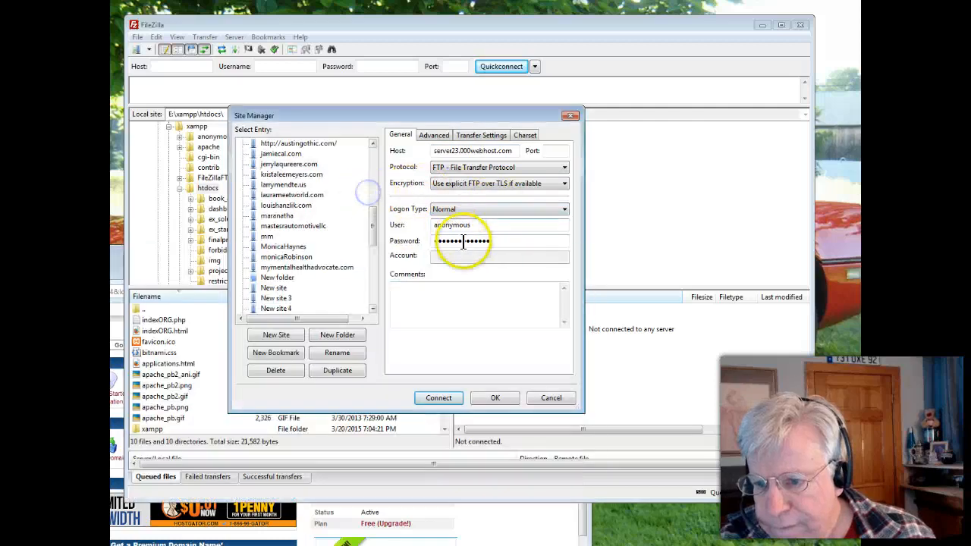
left_click_drag(487, 227, 395, 220)
key("ctrl+v")
Replace the default password with the account password and try to connect to the site
left_click_drag(482, 242, 336, 250)
key("BackSpace")
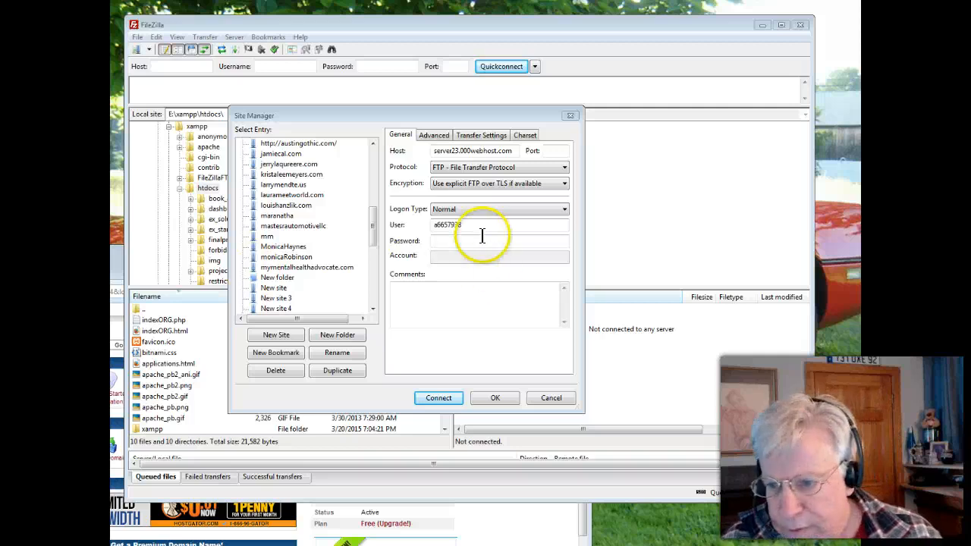
left_click(456, 241)
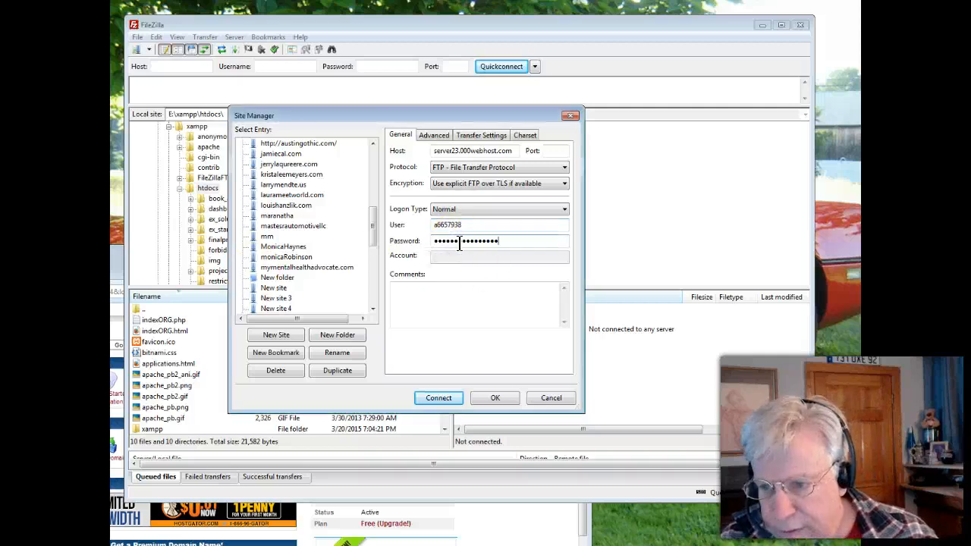
left_click(438, 399)
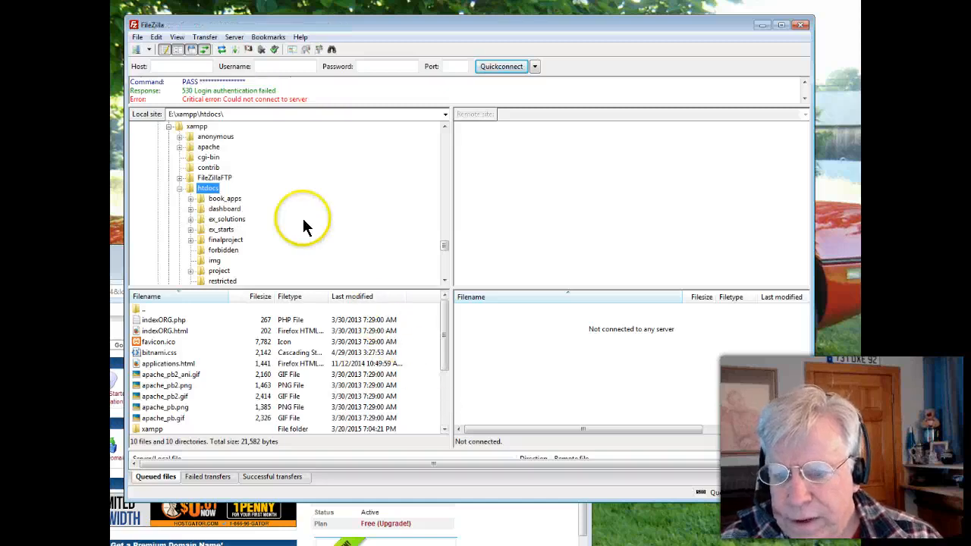
Reopen the Site Manager and switch to the browser's 000webhost.com control panel to look for the FTP details
left_click(136, 38)
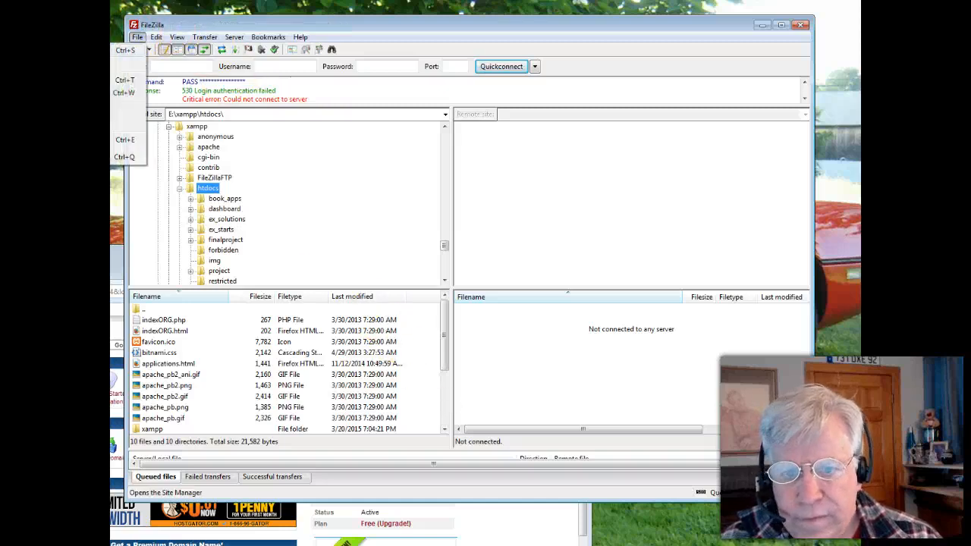
left_click(114, 51)
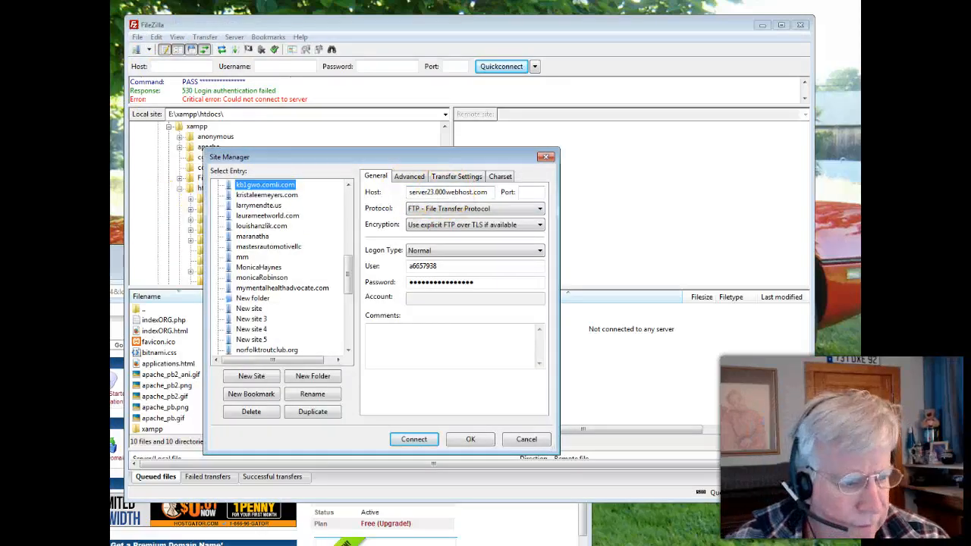
left_click_drag(112, 258, 121, 115)
scroll(245, 345, "down", 3)
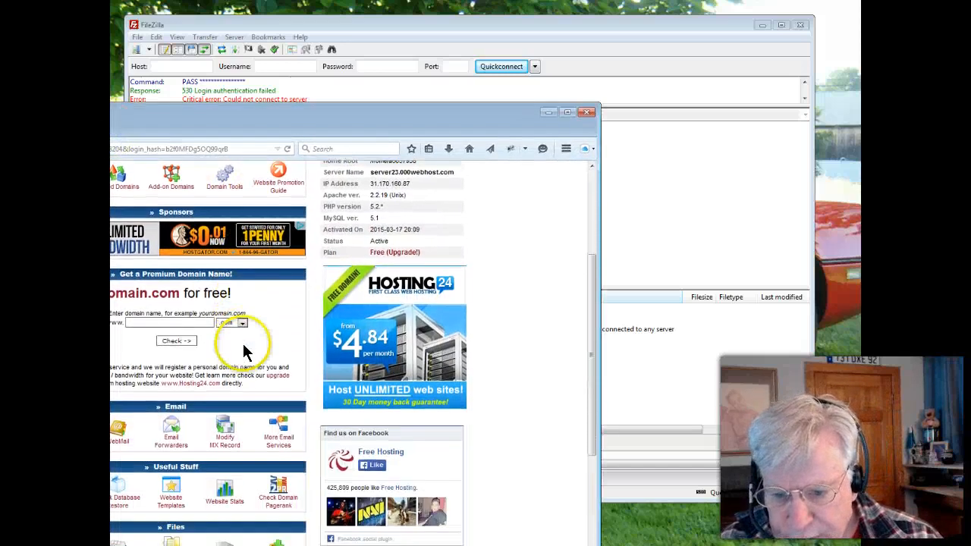
scroll(242, 343, "up", 4)
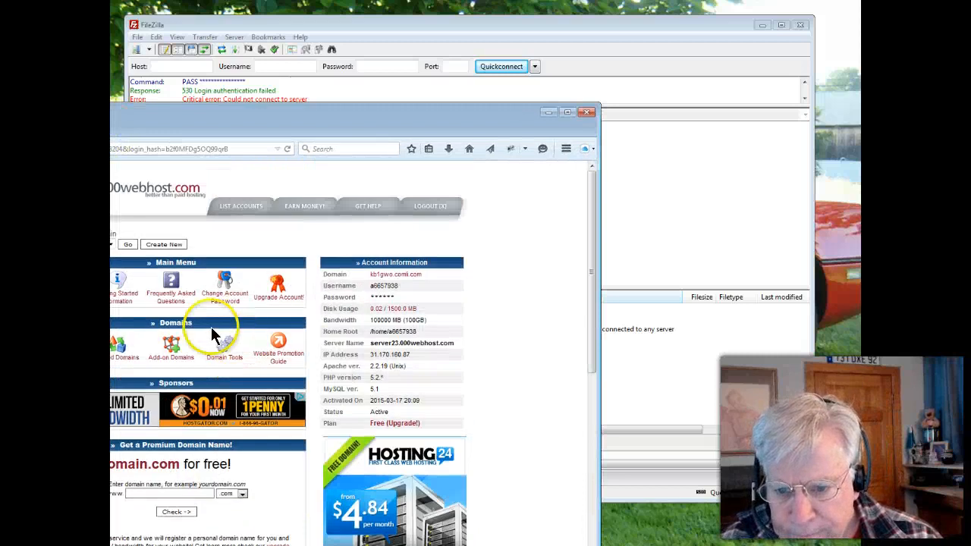
scroll(154, 284, "down", 4)
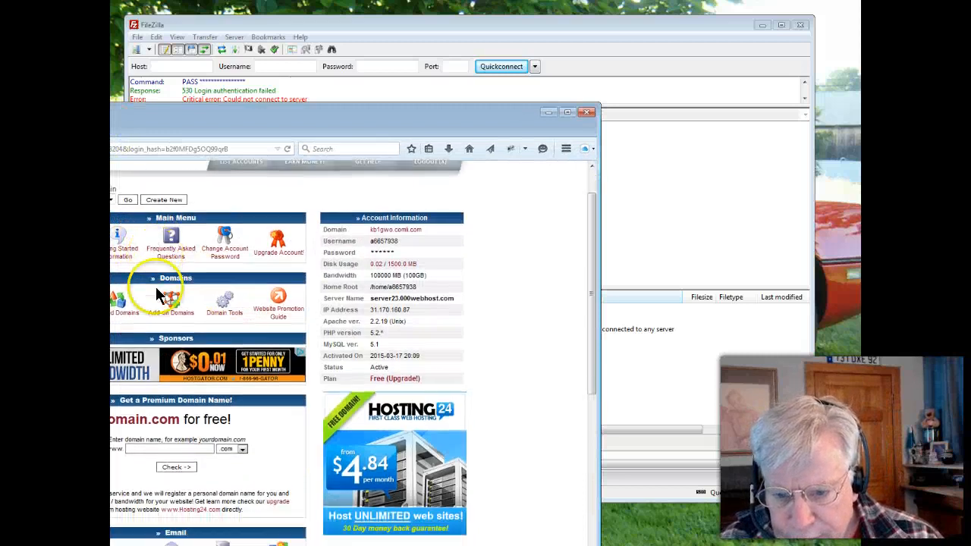
left_click_drag(155, 124, 382, 79)
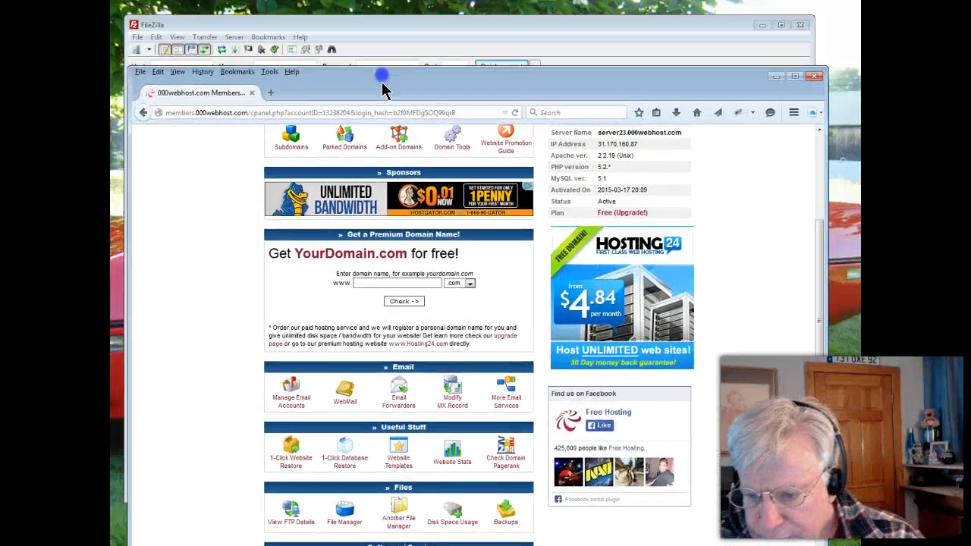
scroll(429, 369, "down", 2)
scroll(421, 364, "up", 3)
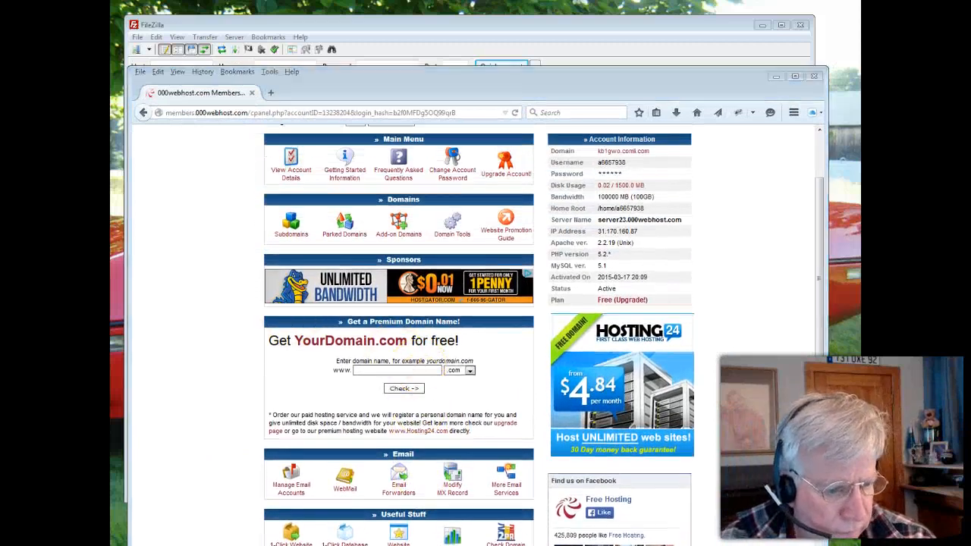
Switch to the account-ready e-mail in Outlook and copy the FTP hostname ftp.kb1gwo.comli.com from File Upload Details
left_click_drag(111, 114, 270, 88)
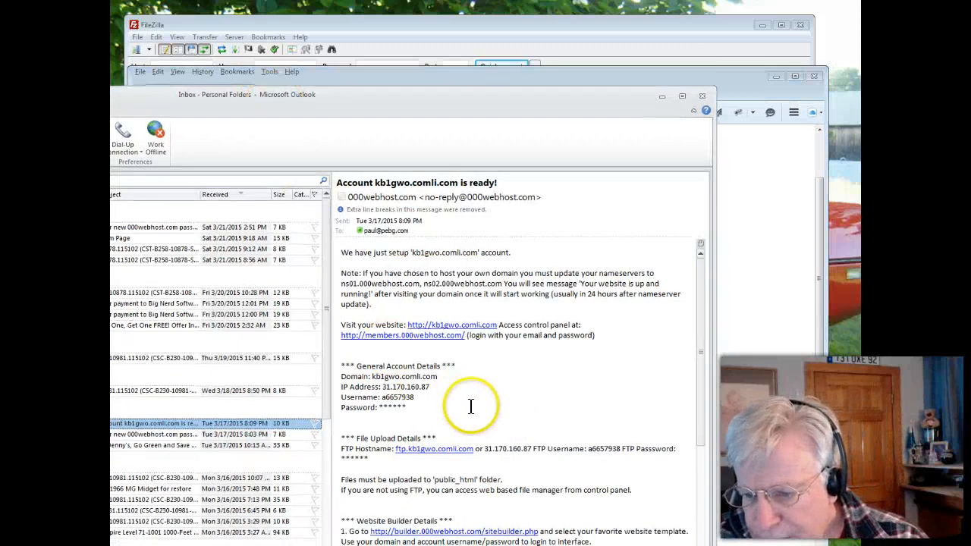
left_click_drag(341, 449, 473, 453)
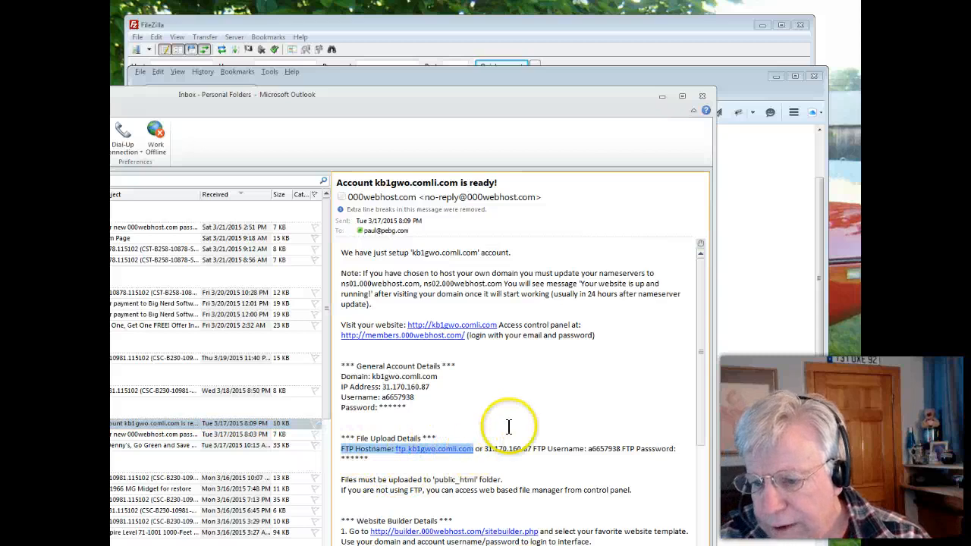
left_click(478, 468)
left_click_drag(395, 448, 395, 454)
key("ctrl+c")
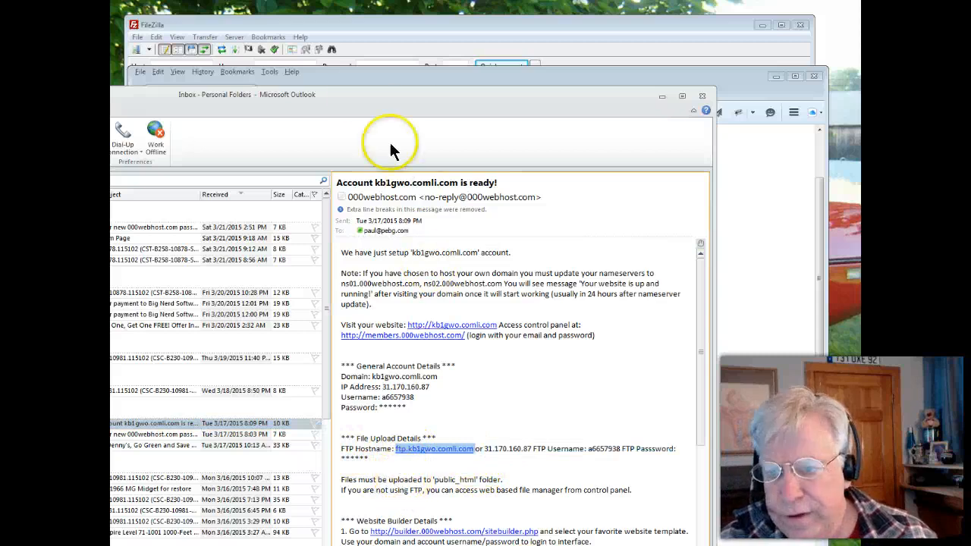
Switch back to FileZilla's Site Manager, replace the site's host with ftp.kb1gwo.comli.com and try to connect
left_click_drag(341, 91, 283, 177)
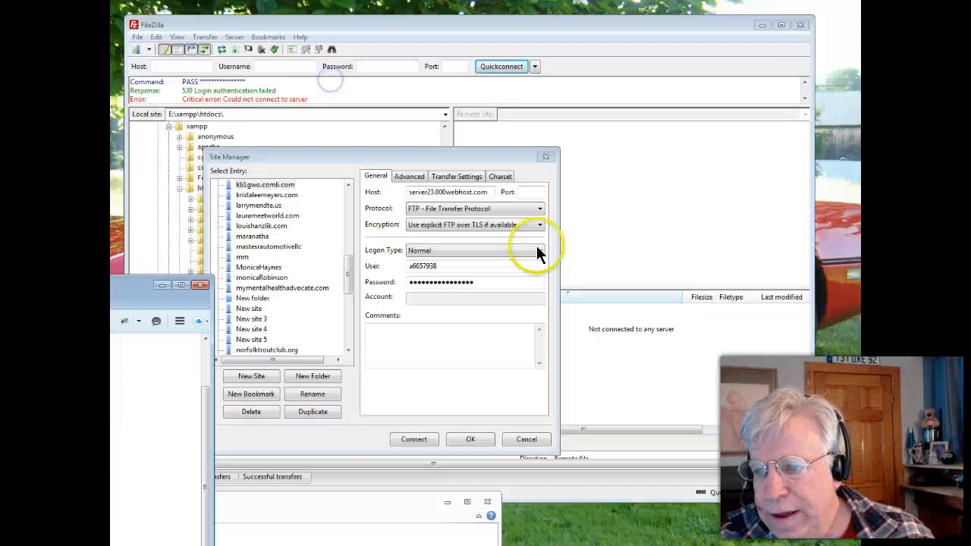
left_click(463, 192)
left_click_drag(488, 192, 380, 192)
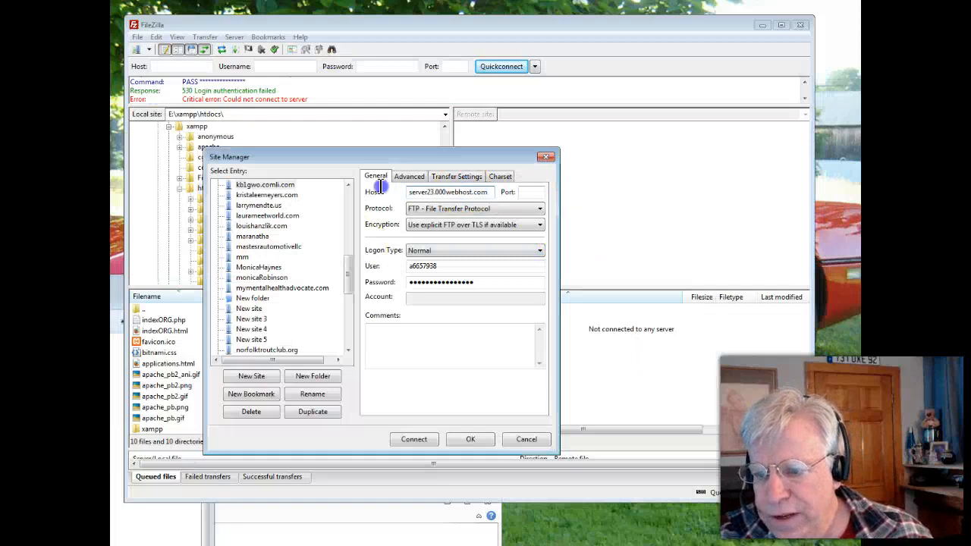
key("ctrl+v")
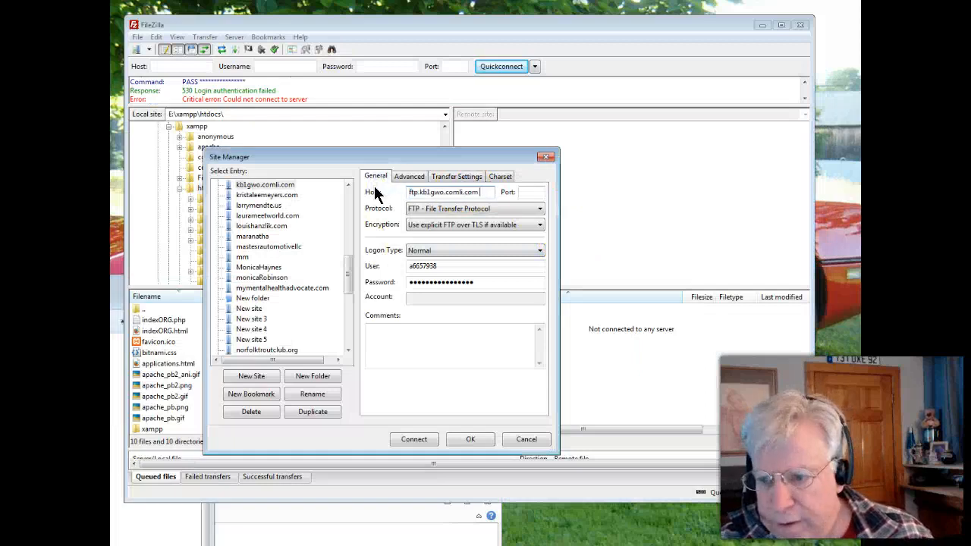
left_click(410, 439)
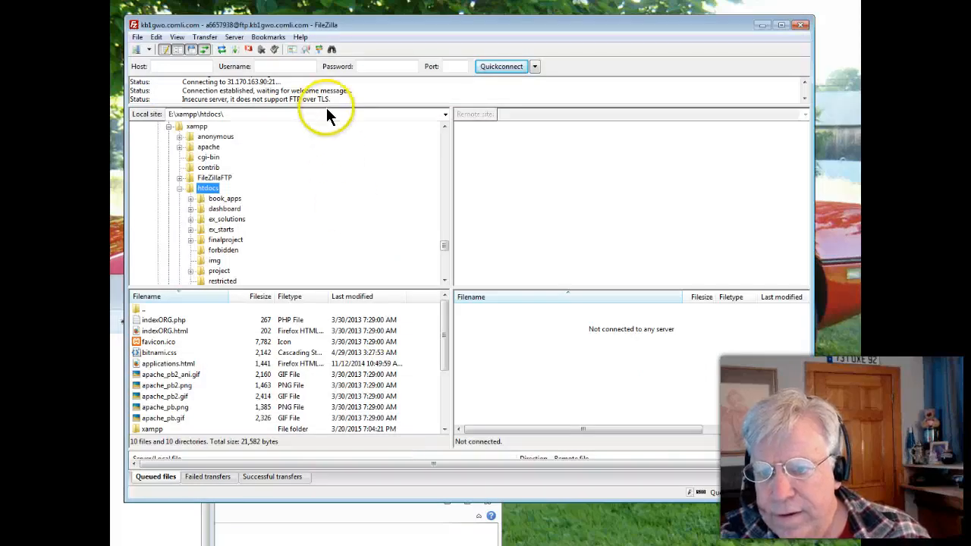
Enlarge the message log and reopen the kb1gwo.comli.com entry in the Site Manager to check its username
left_click_drag(325, 104, 321, 138)
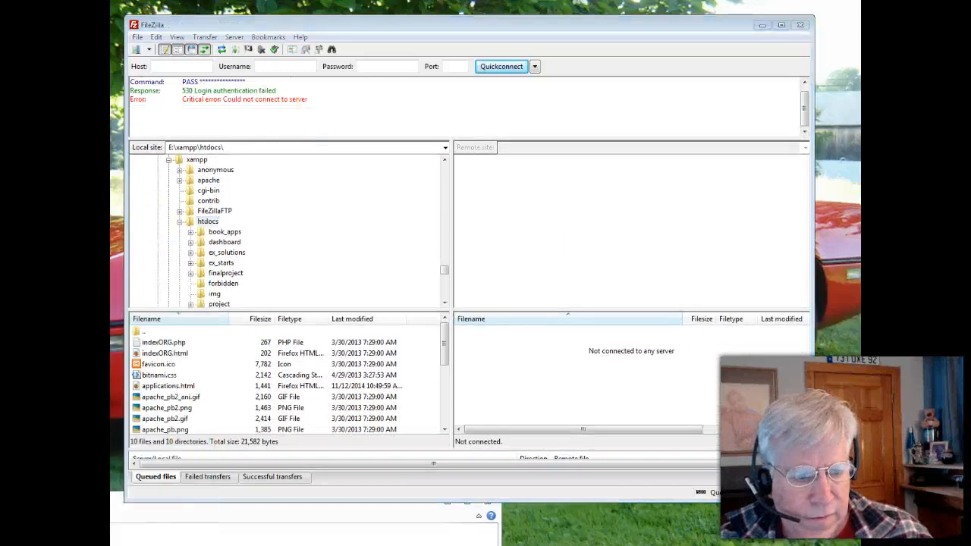
left_click(134, 36)
left_click(119, 50)
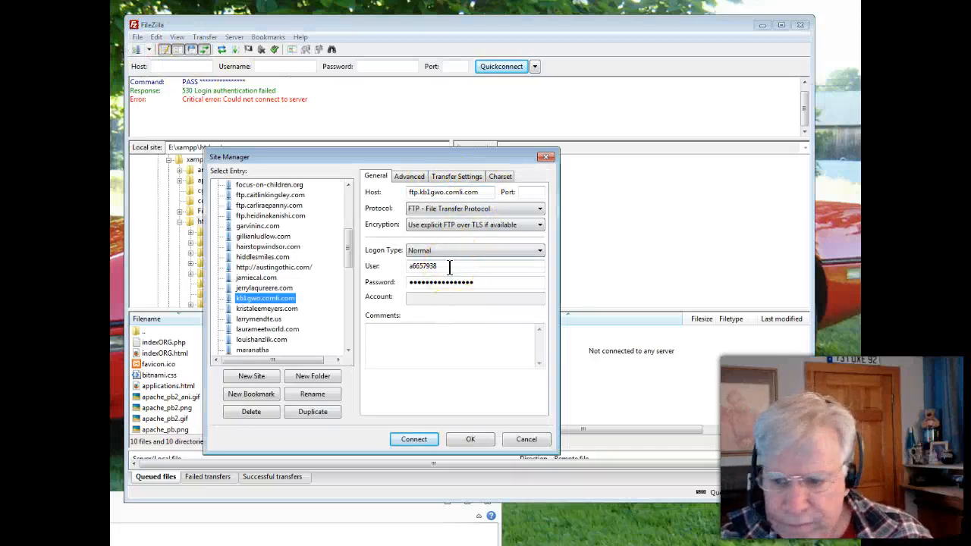
left_click(453, 266)
key("Left")
key("Left")
key("Left")
key("Left")
key("Left")
key("Left")
key("Left")
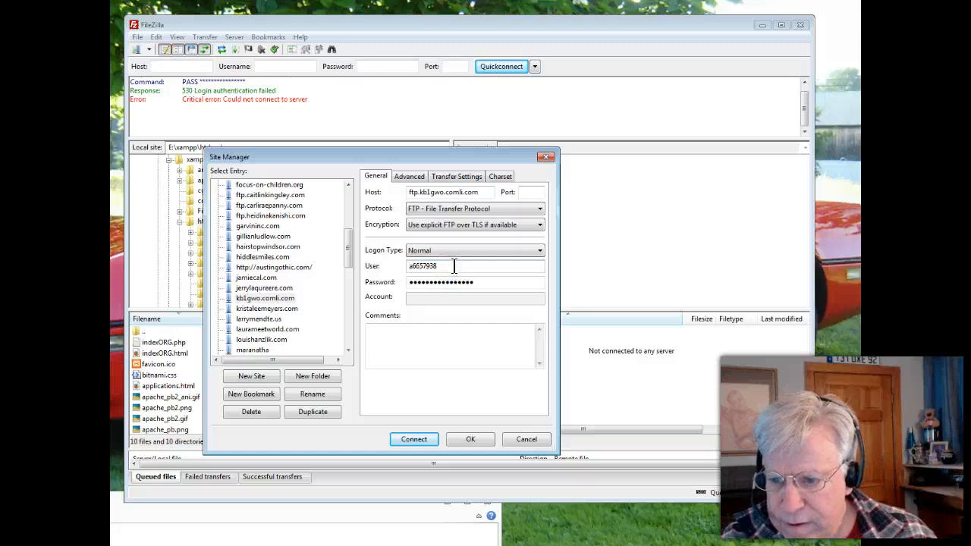
Re-enter the account password for the kb1gwo.comli.com site and connect to the server
left_click_drag(477, 282, 309, 271)
type("*****")
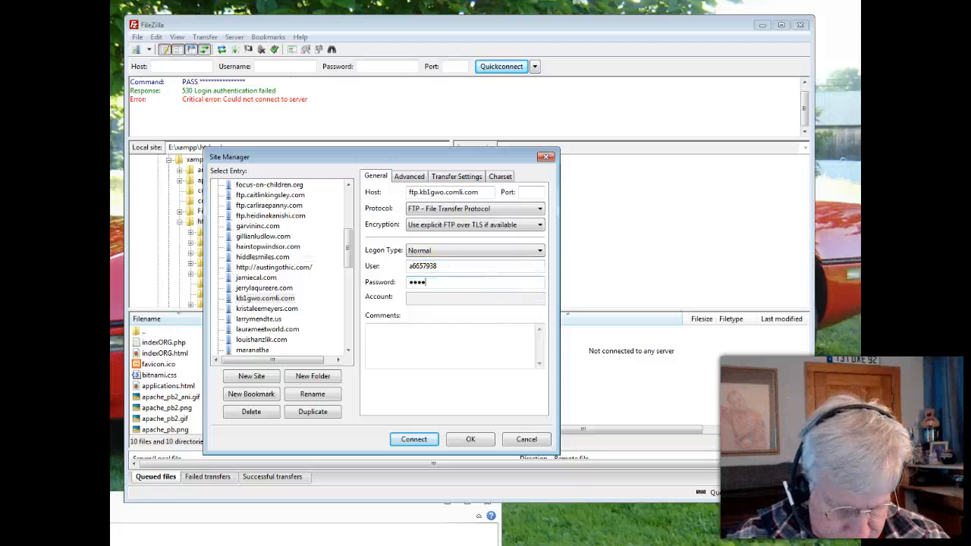
type("*******")
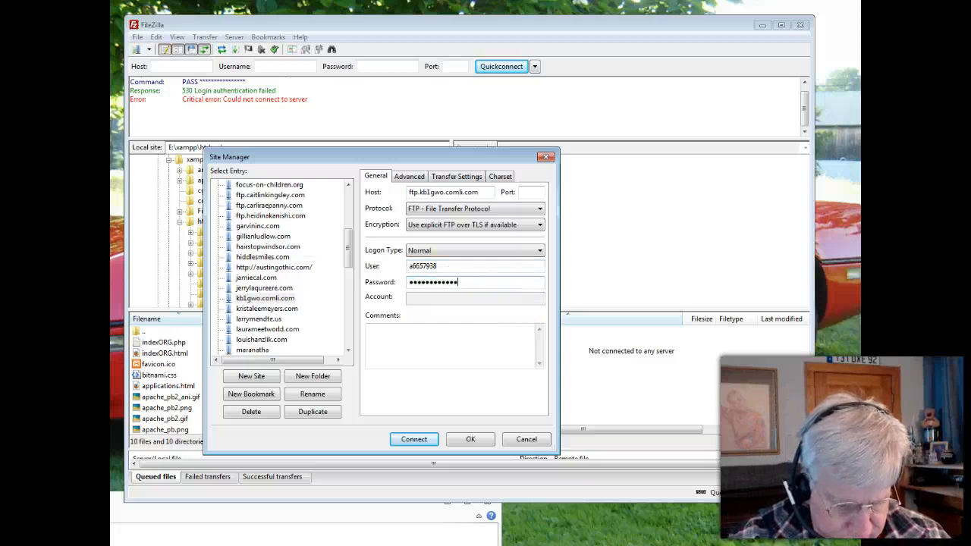
left_click(414, 440)
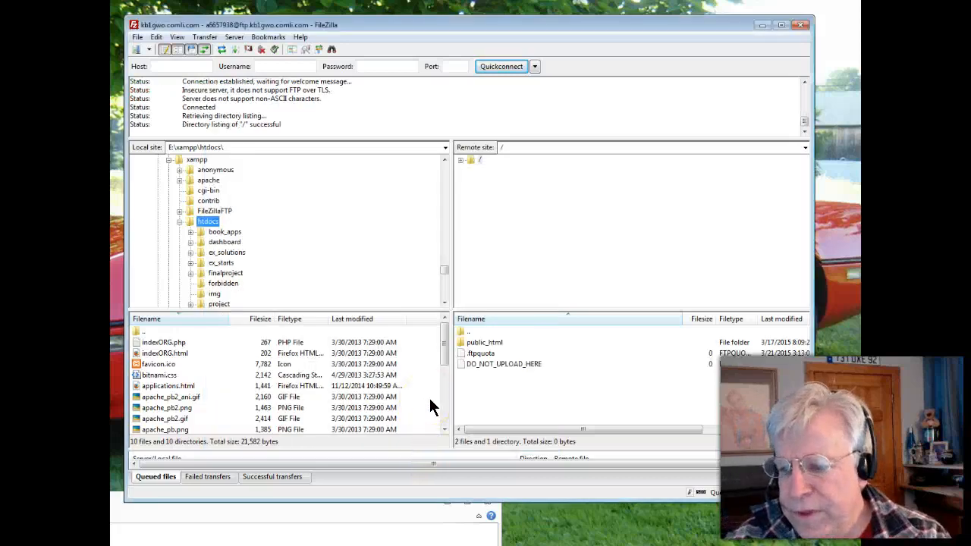
Expand the remote site's root directory and open its public_html folder
left_click(521, 261)
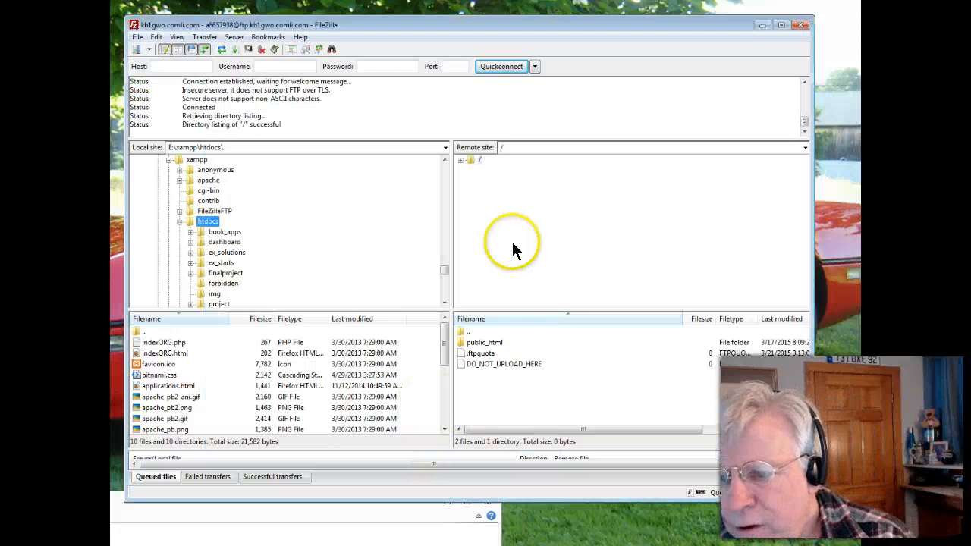
left_click(460, 160)
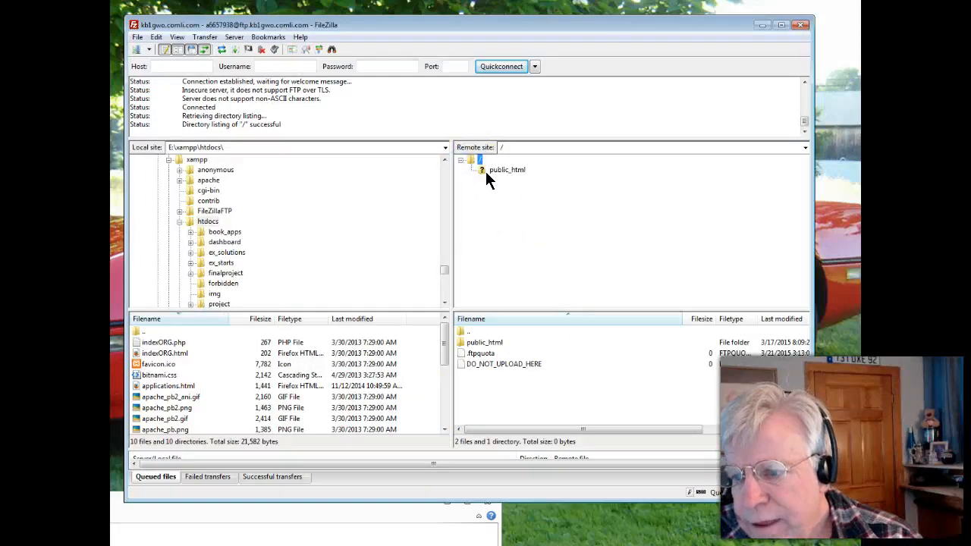
left_click(486, 172)
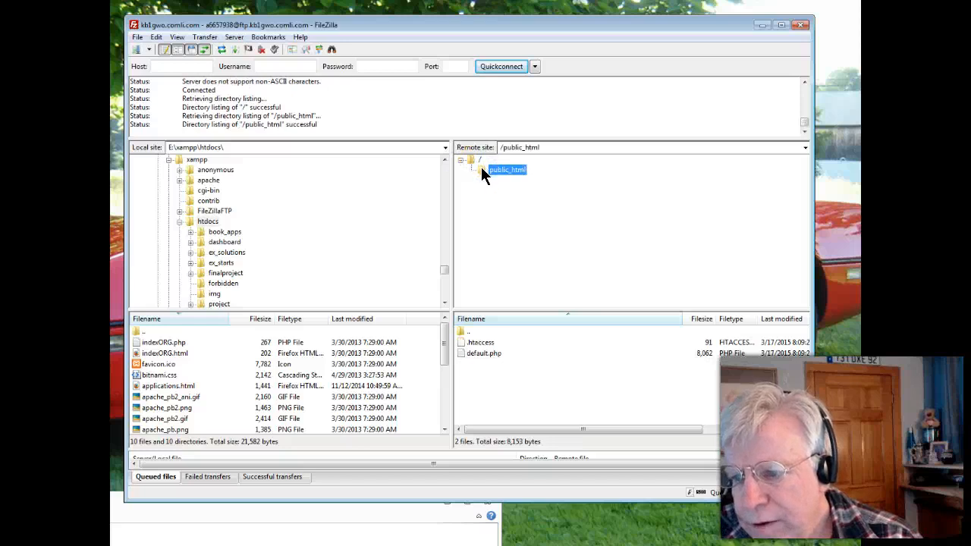
left_click(472, 354)
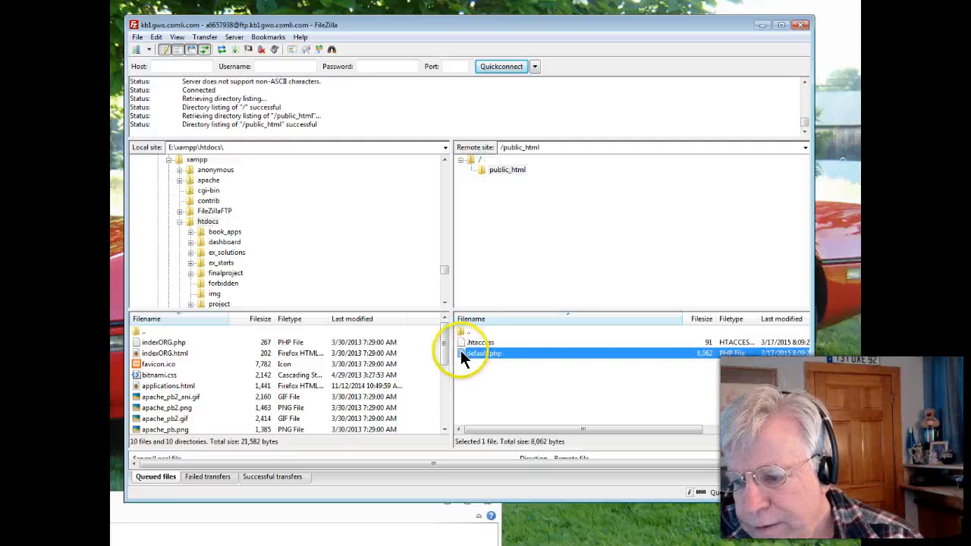
right_click(466, 354)
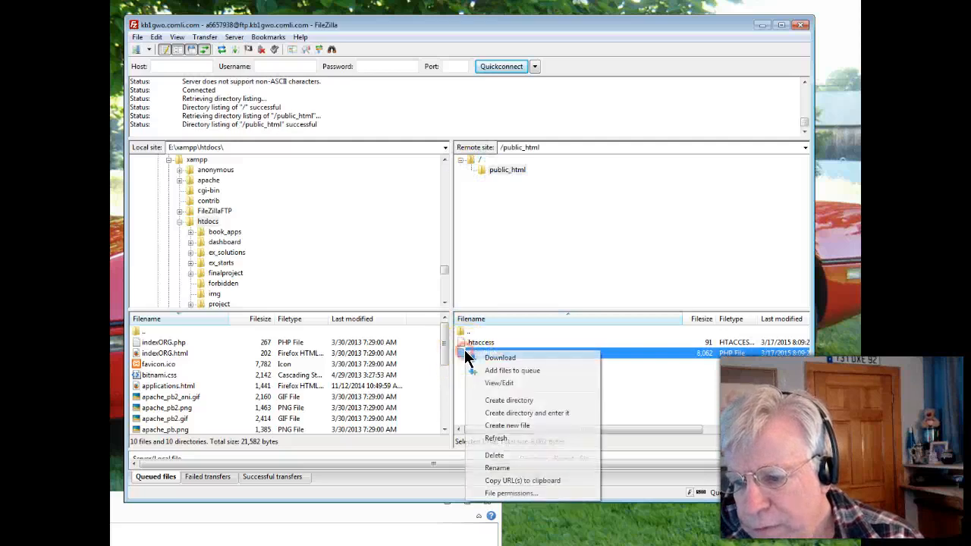
left_click(507, 176)
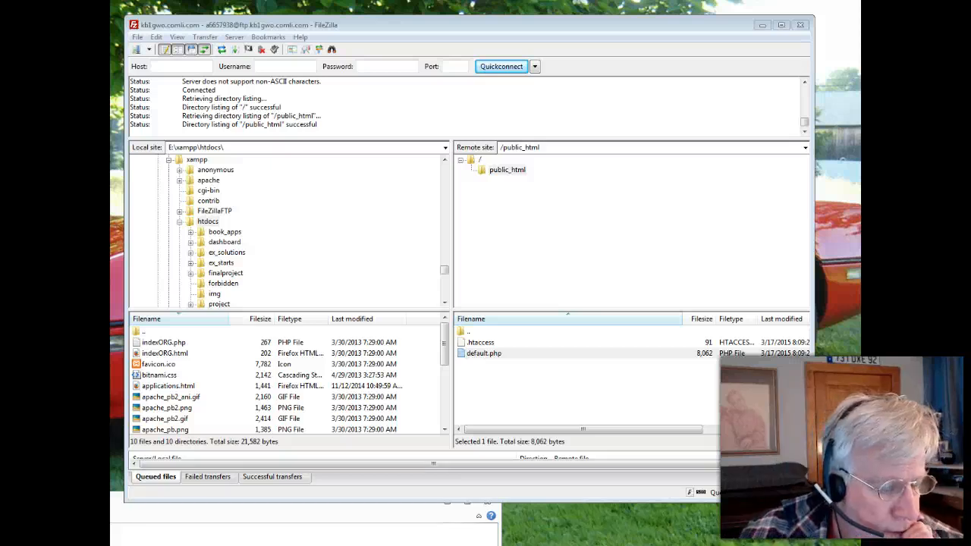
Rename default.php in the remote public_html folder to defaultORG.php
left_click_drag(113, 171, 520, 223)
left_click(527, 182)
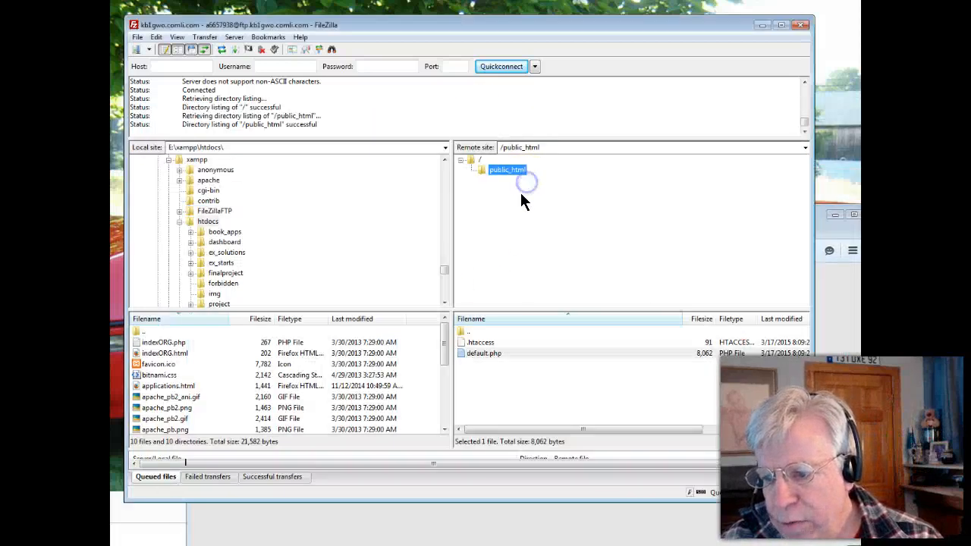
left_click(499, 351)
right_click(481, 355)
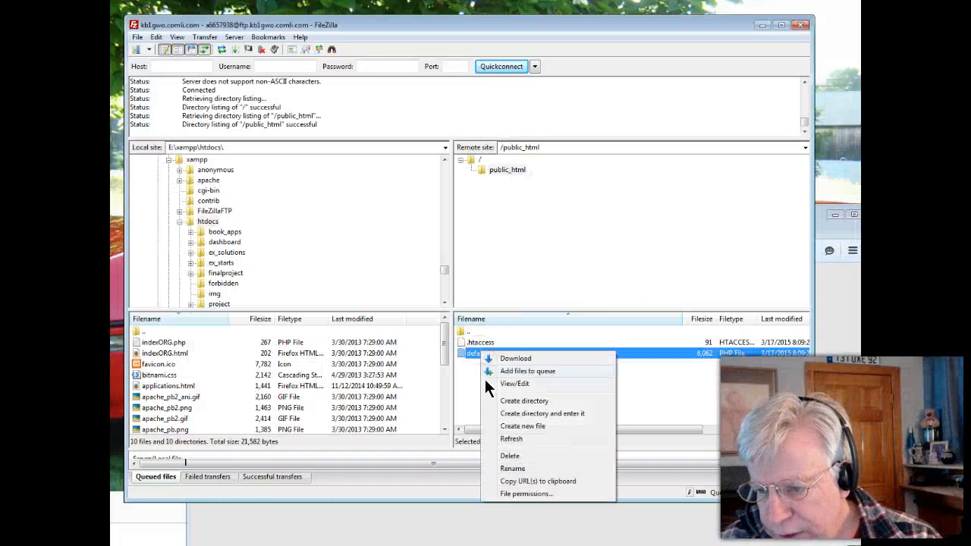
left_click(515, 472)
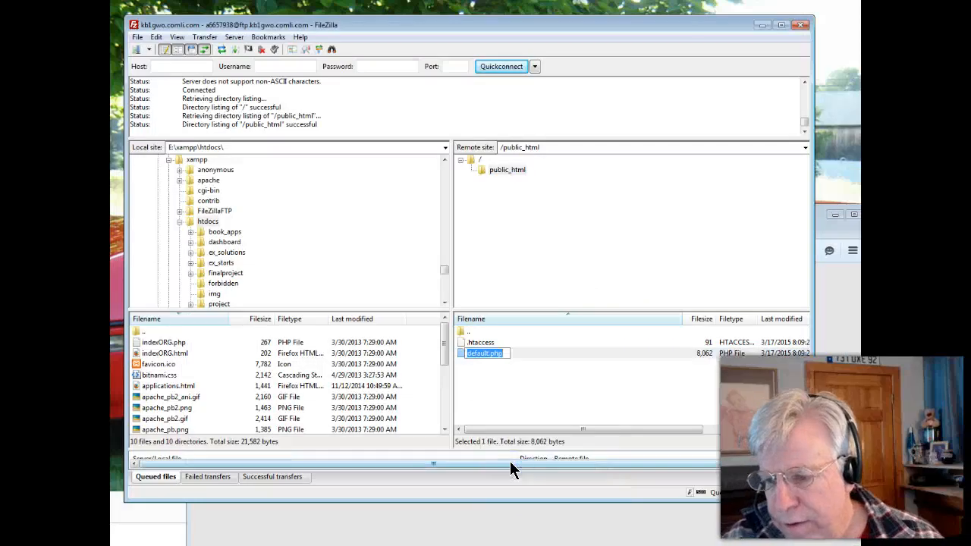
type("ORG")
key("Return")
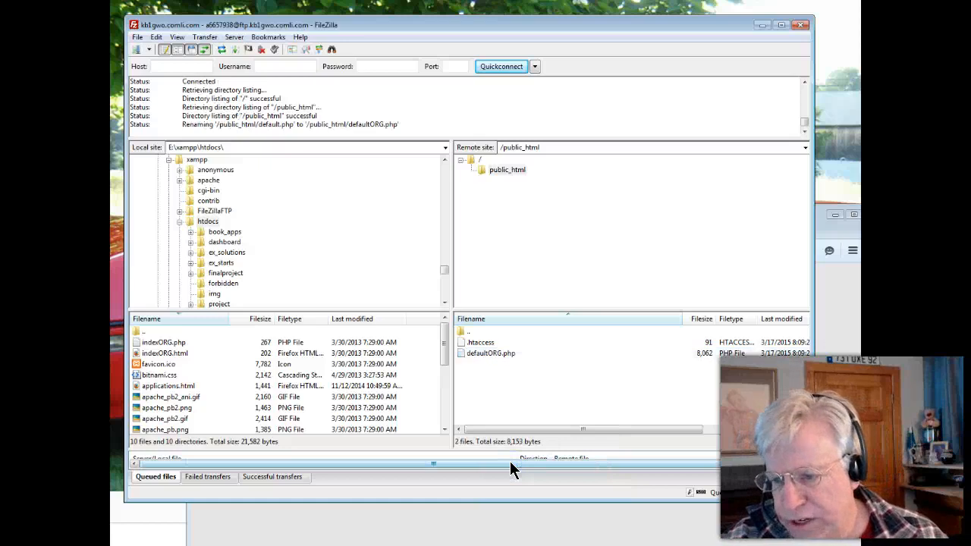
Switch to the browser, reload kb1gwo.comli.com to check the page, move the browser window lower and return to FileZilla
left_click(431, 523)
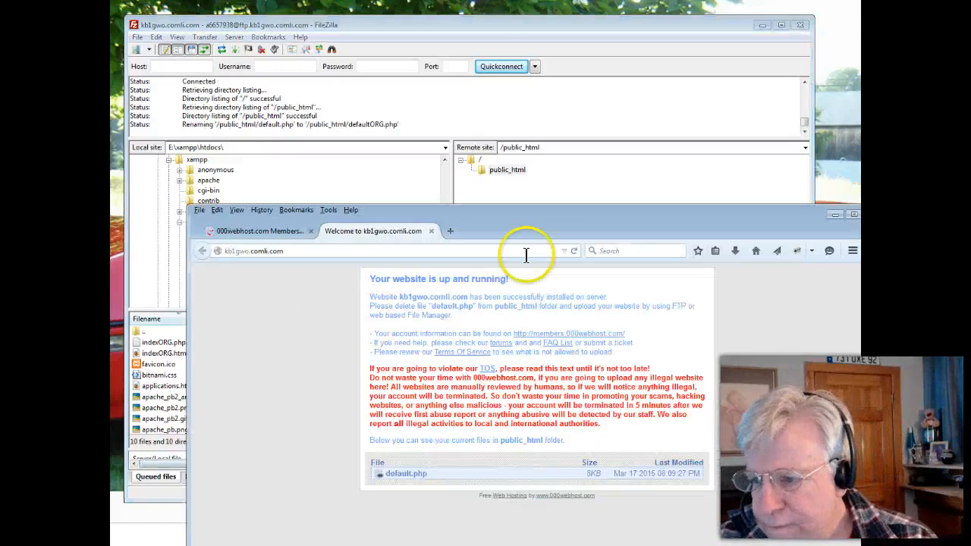
left_click(575, 250)
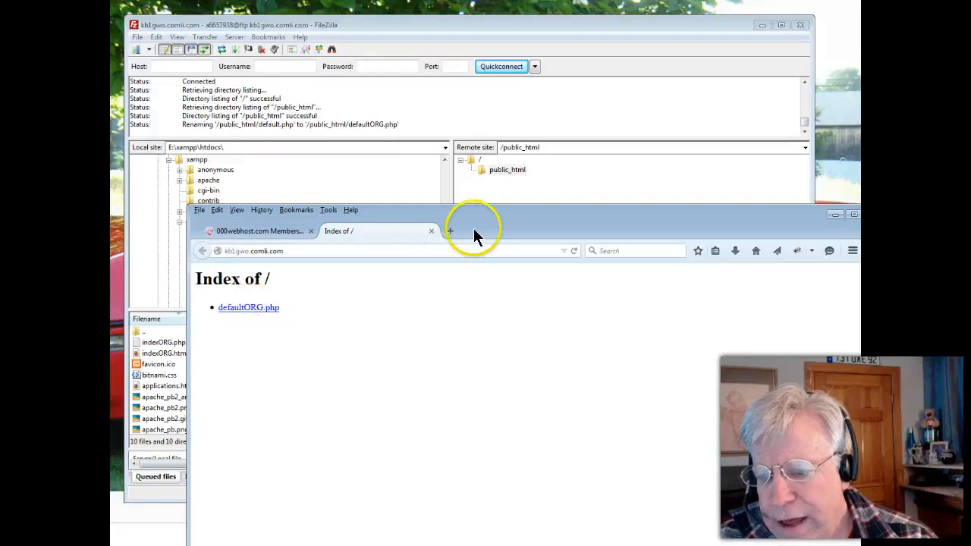
left_click_drag(486, 228, 500, 250)
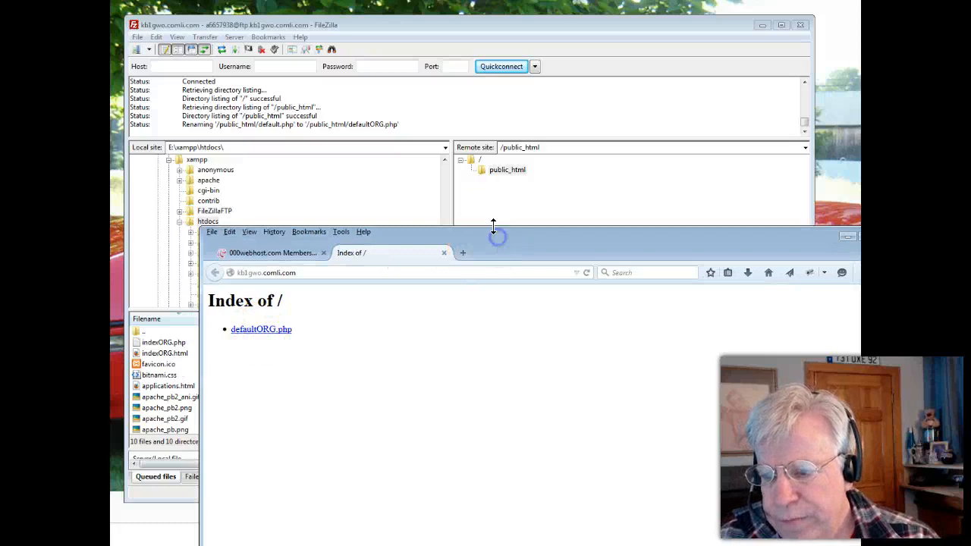
left_click_drag(483, 230, 501, 344)
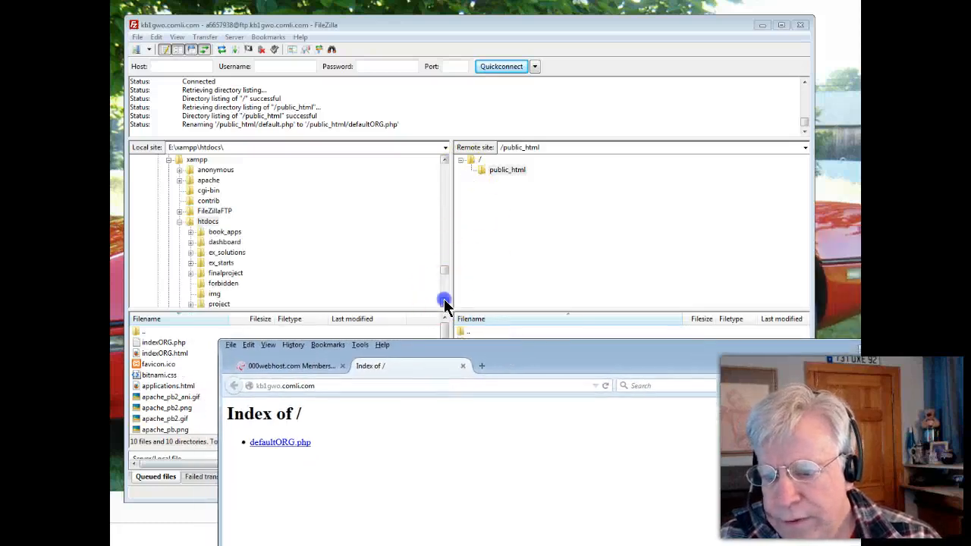
left_click(445, 301)
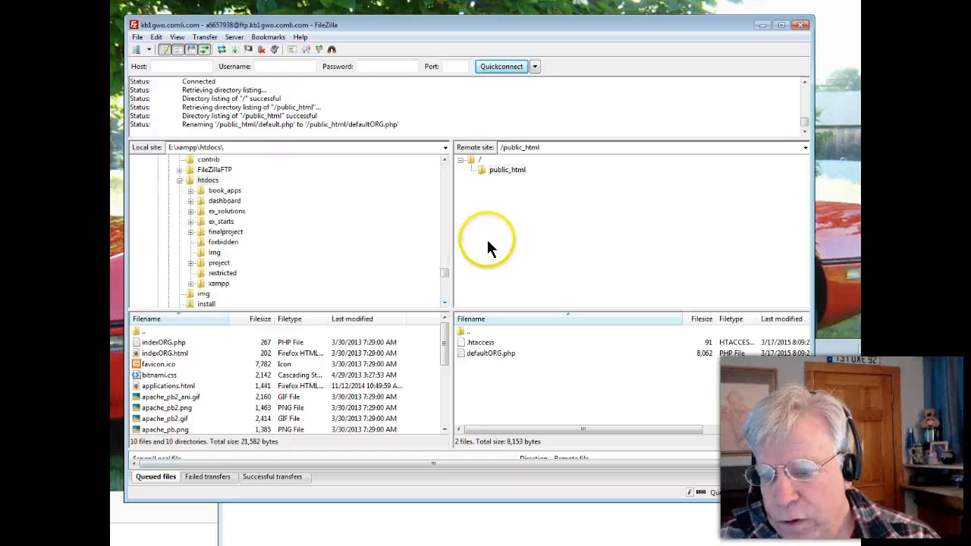
Launch NetBeans IDE and resize and reposition its window so it fits on the screen
left_click(194, 182)
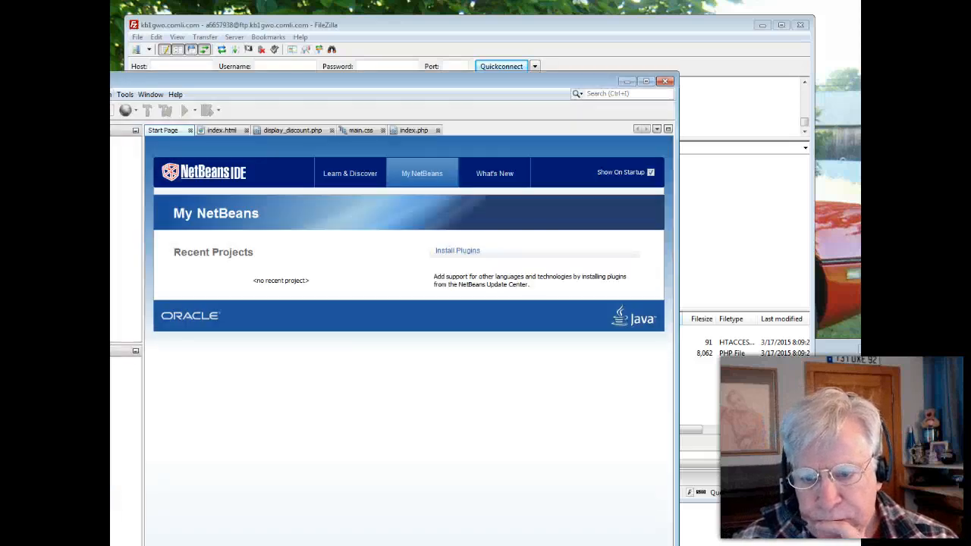
left_click_drag(106, 77, 304, 53)
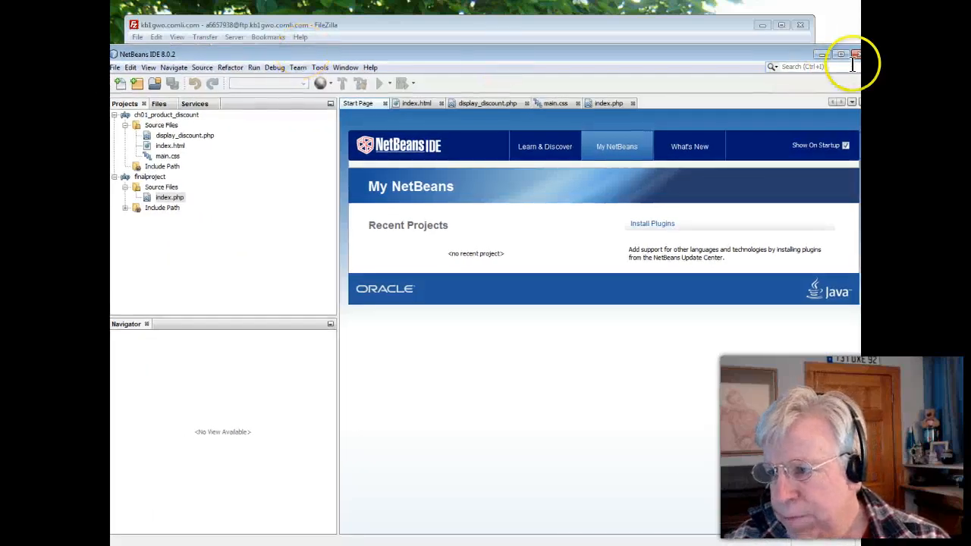
left_click_drag(869, 45, 825, 101)
left_click_drag(677, 110, 700, 59)
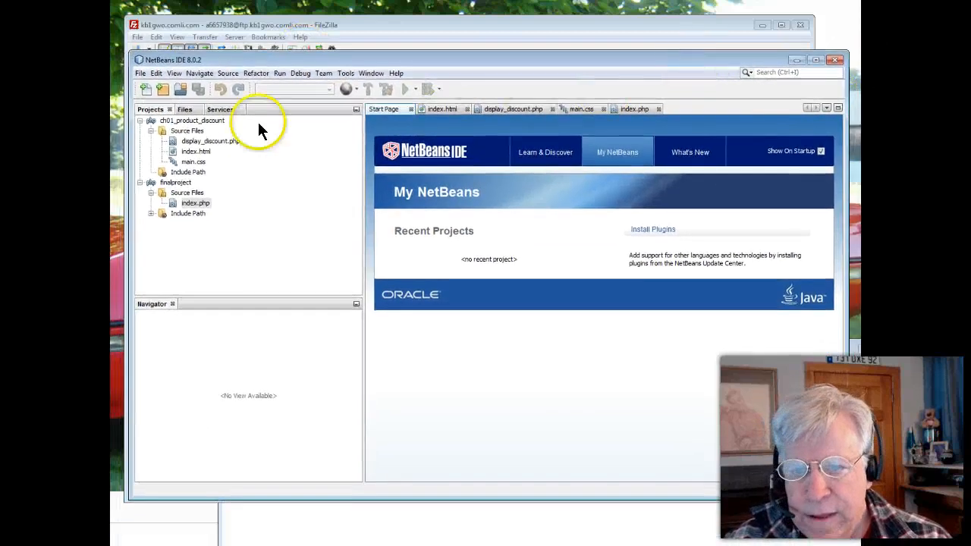
Start a new PHP Application project and name it kb1gwo, keeping its sources in the XAMPP htdocs folder
left_click(140, 73)
left_click(148, 86)
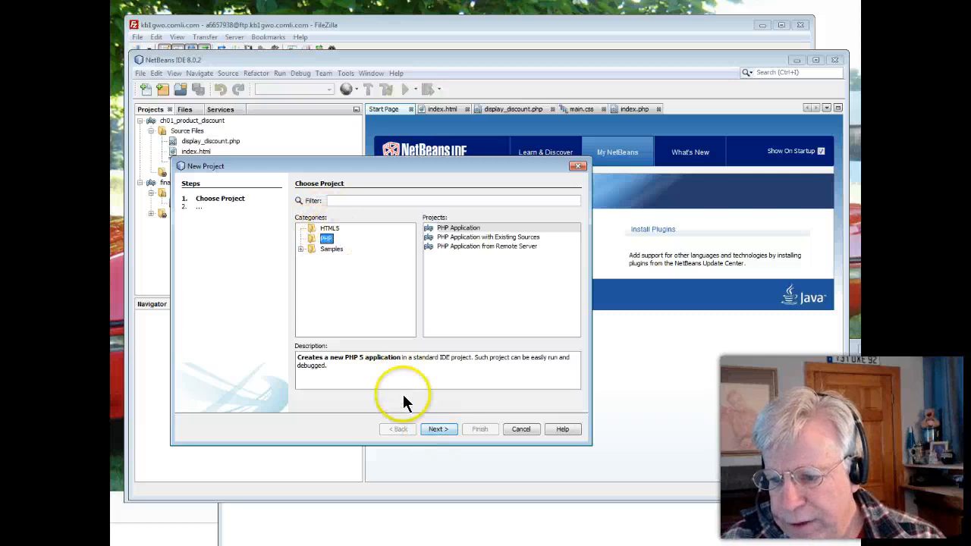
left_click(434, 429)
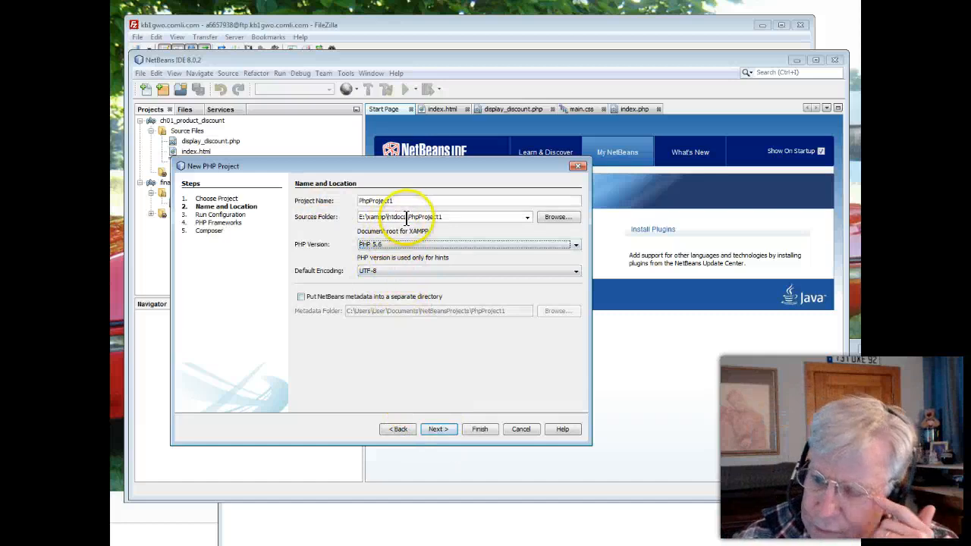
mouse_move(363, 217)
left_mouse_down()
mouse_move(443, 217)
mouse_move(357, 201)
left_mouse_up()
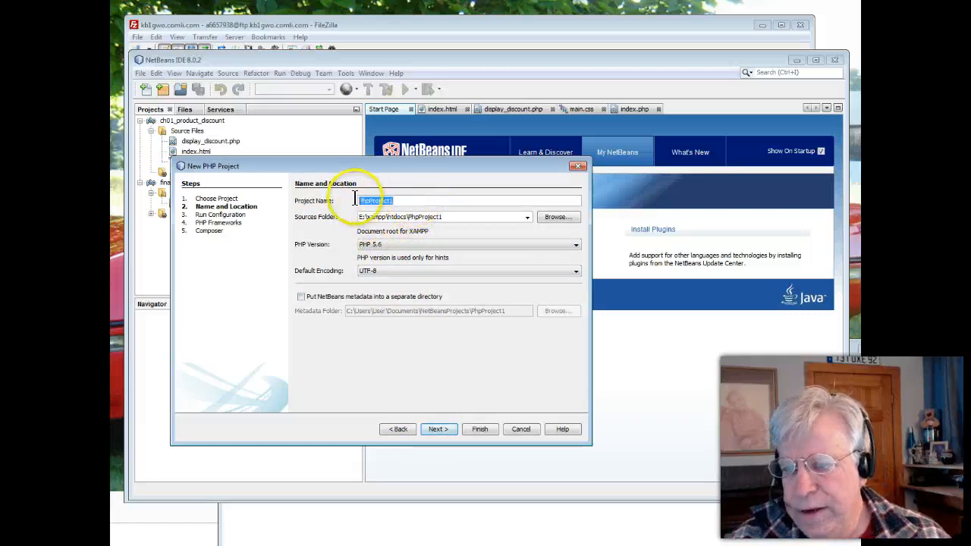
type("kb1g")
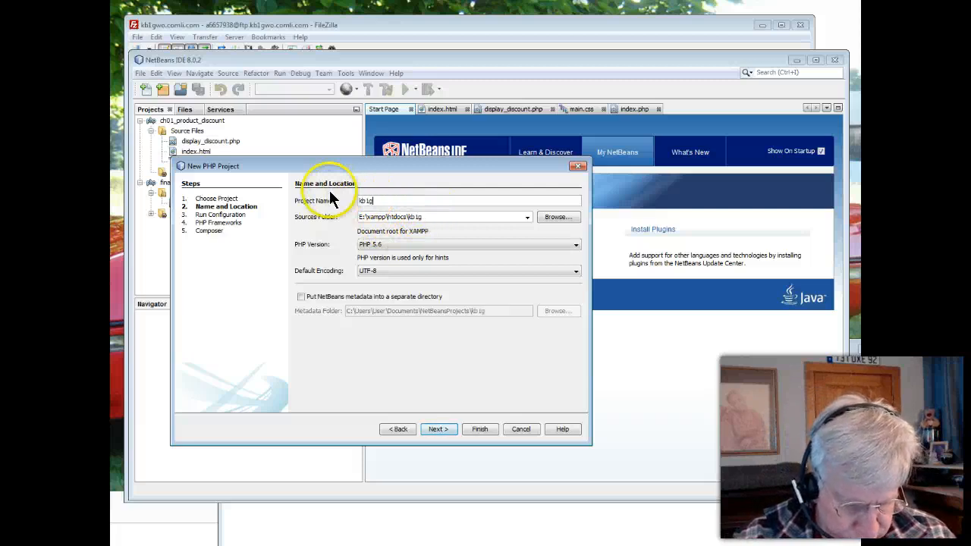
type("wo")
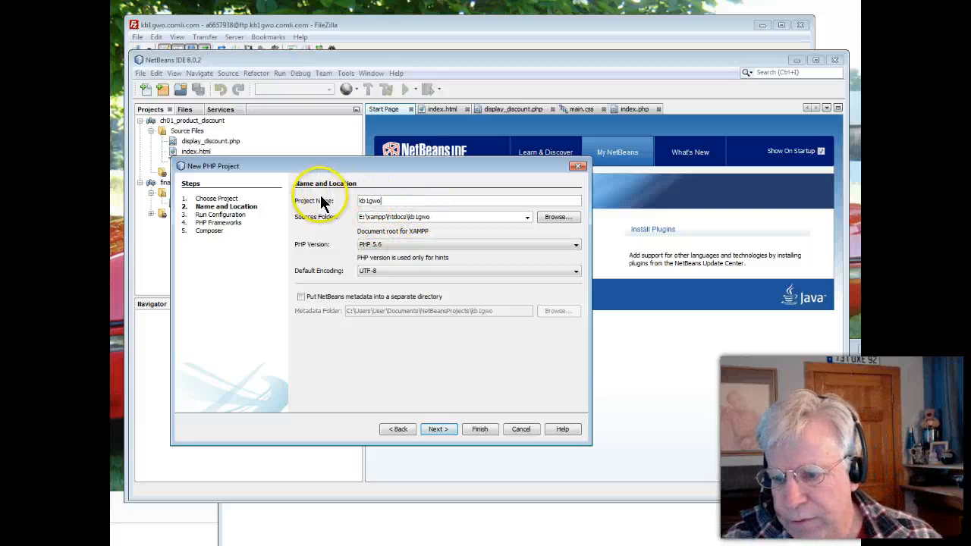
Accept the default run configuration without any PHP frameworks or Composer packages and finish creating the project
left_click(446, 428)
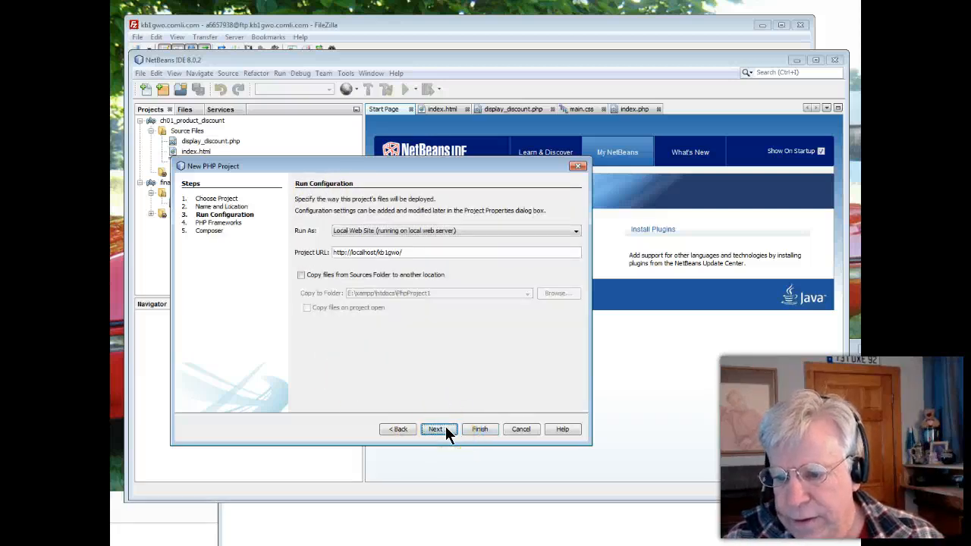
left_click(446, 430)
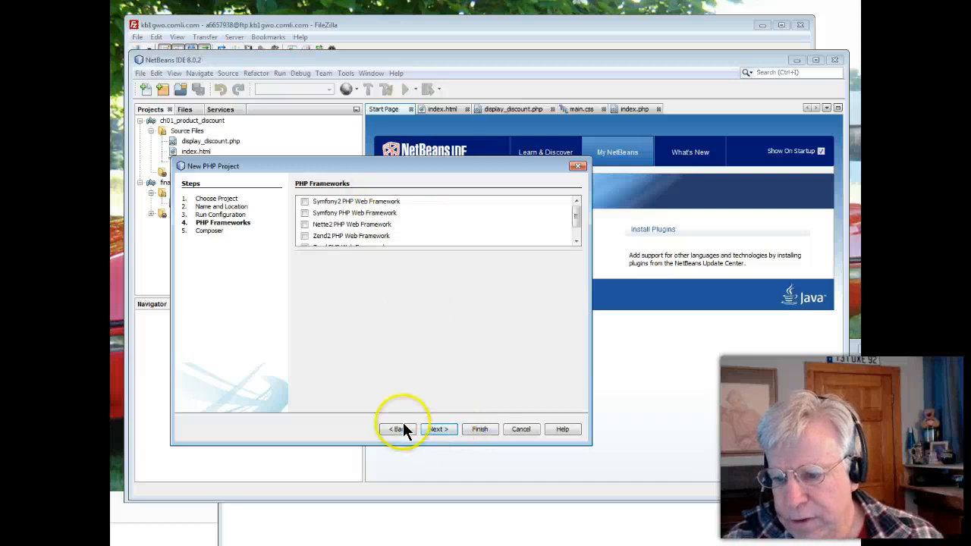
left_click(434, 427)
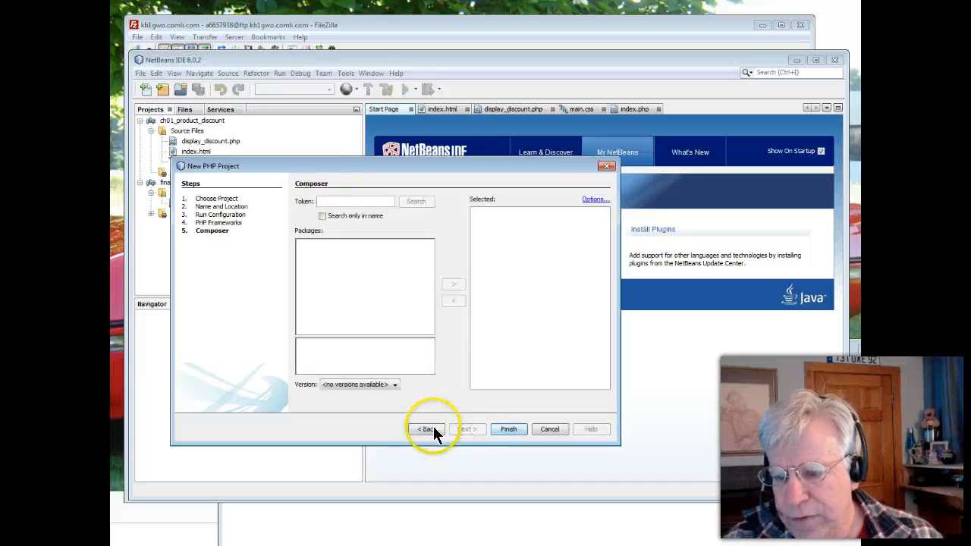
left_click(508, 430)
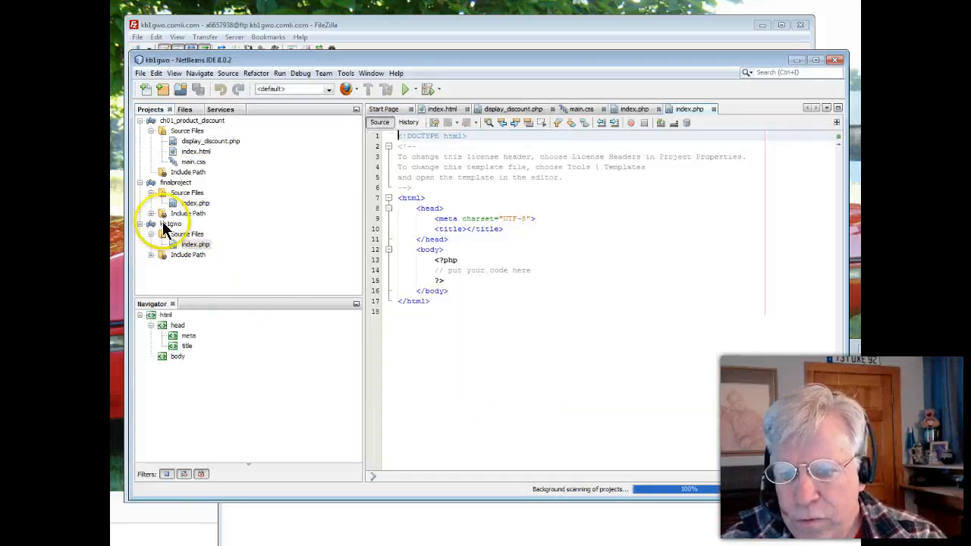
left_click(166, 225)
left_click(170, 236)
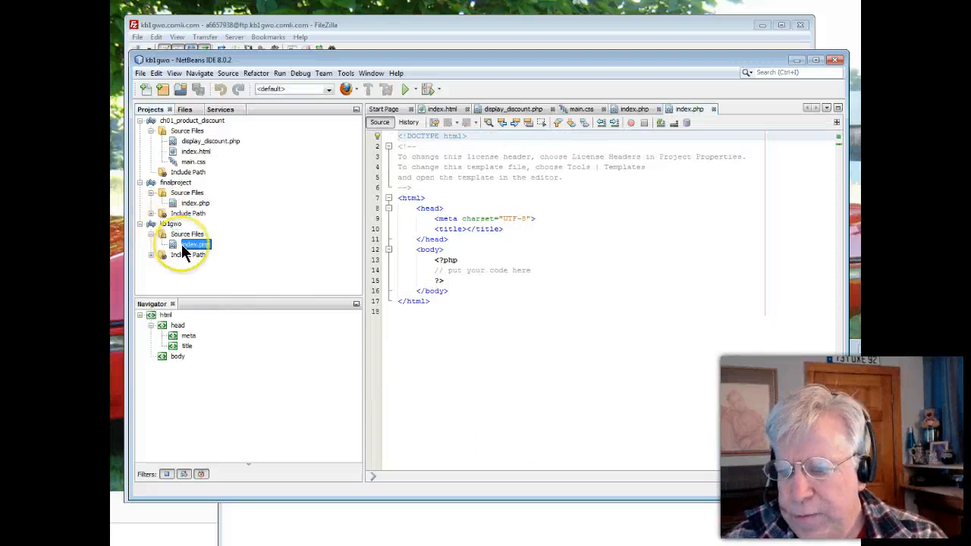
left_click_drag(431, 270, 539, 262)
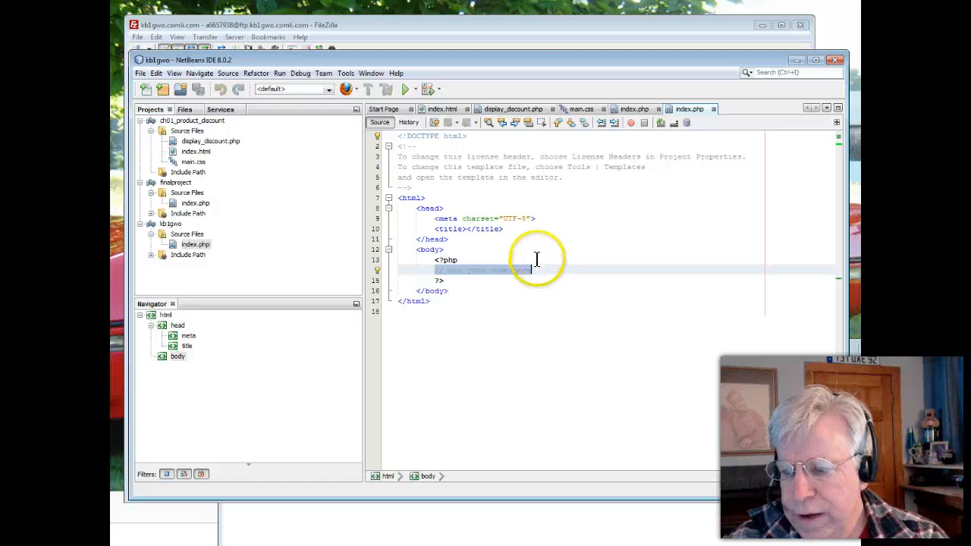
left_click(466, 229)
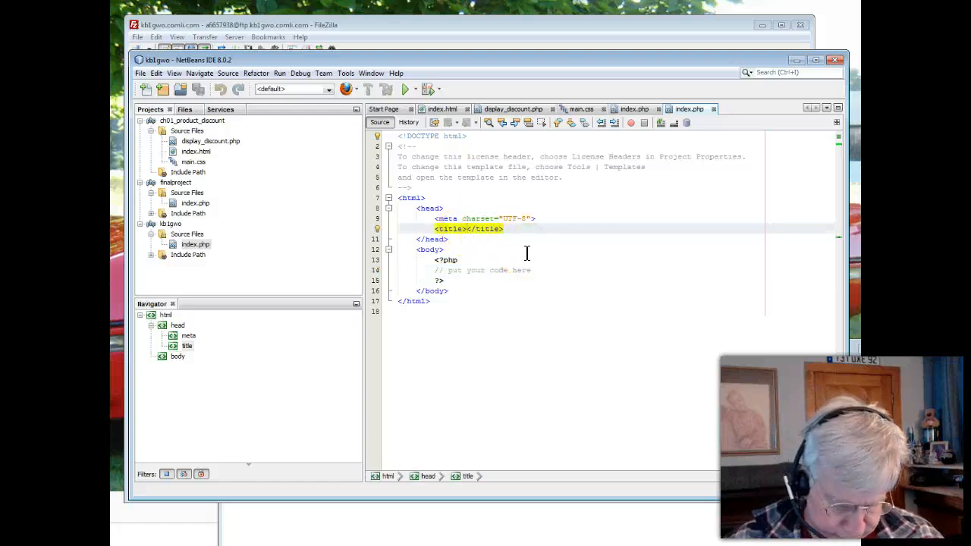
type("Prof. Gruhn")
key("alt+Return")
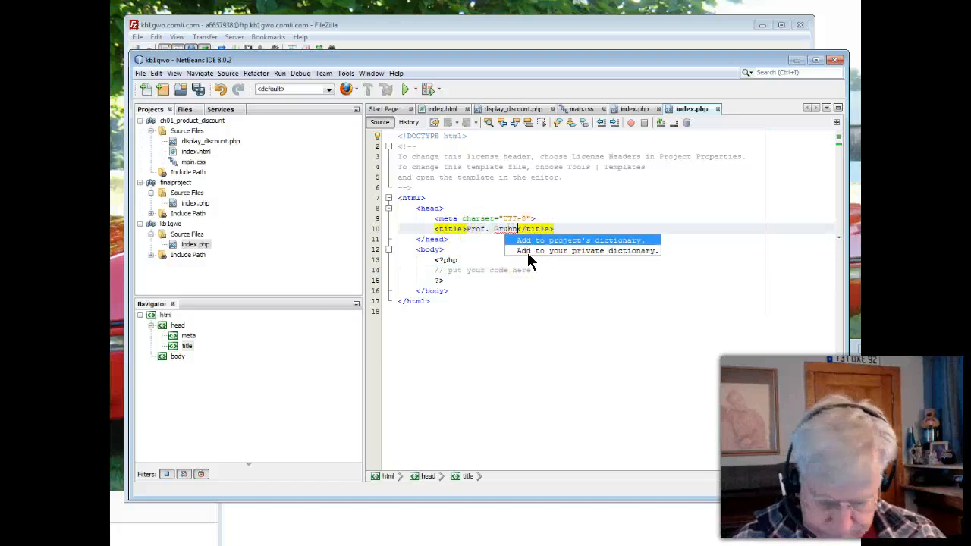
key("Escape")
type(": KB")
type("1GWO")
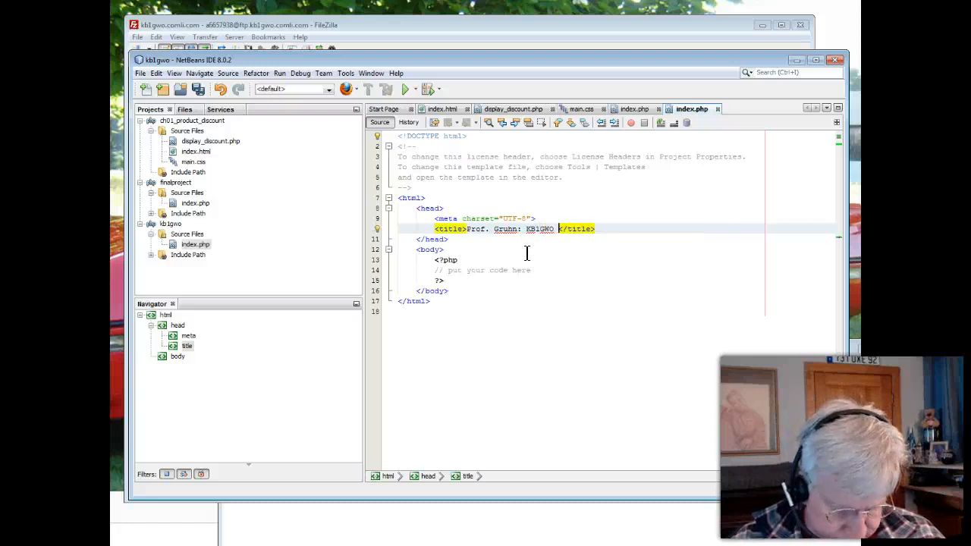
type("Website")
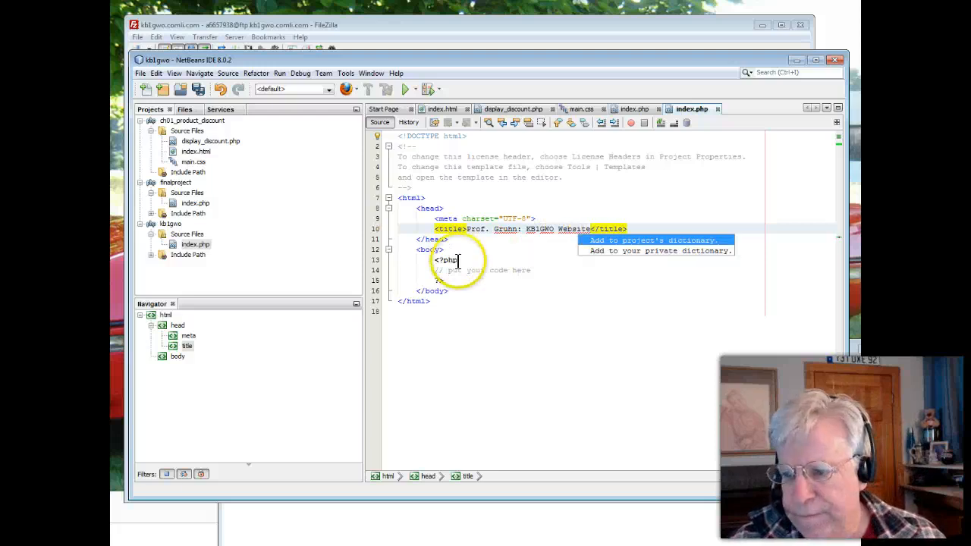
Insert two blank lines above the PHP block in the body of the kb1gwo project's index.php
left_click(455, 260)
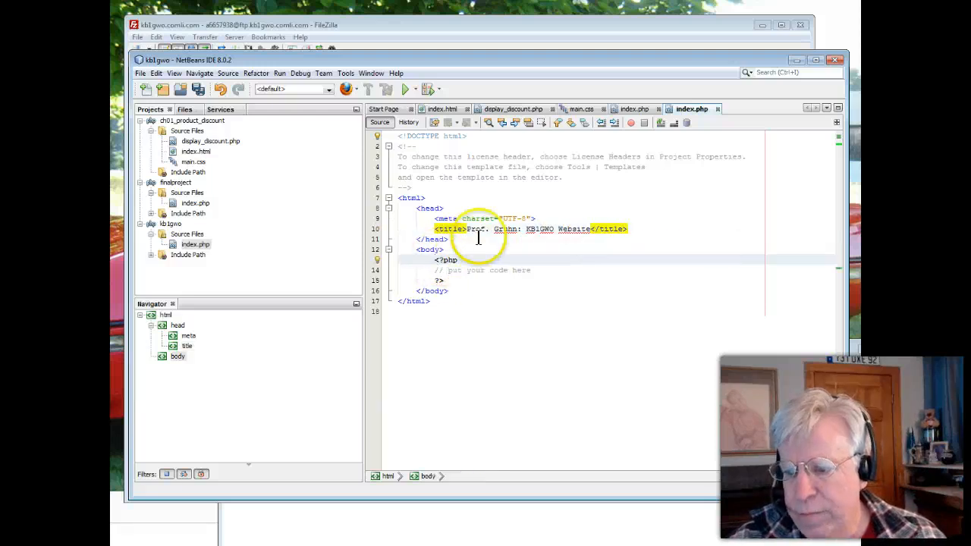
key("Return")
key("Return")
key("Up")
key("Up")
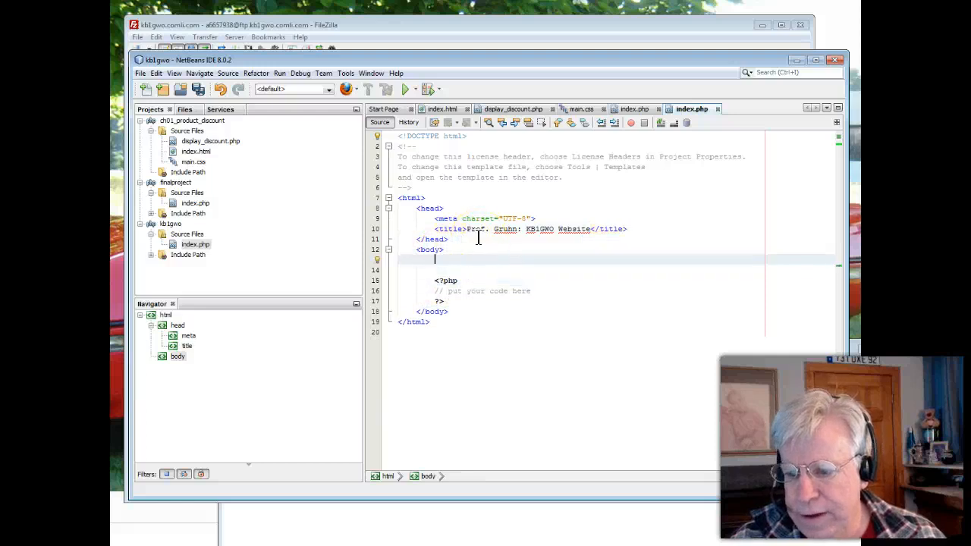
Add the h1 heading "Welcome to KB1GWO's Website" at the start of the body and save index.php
type("<h1>")
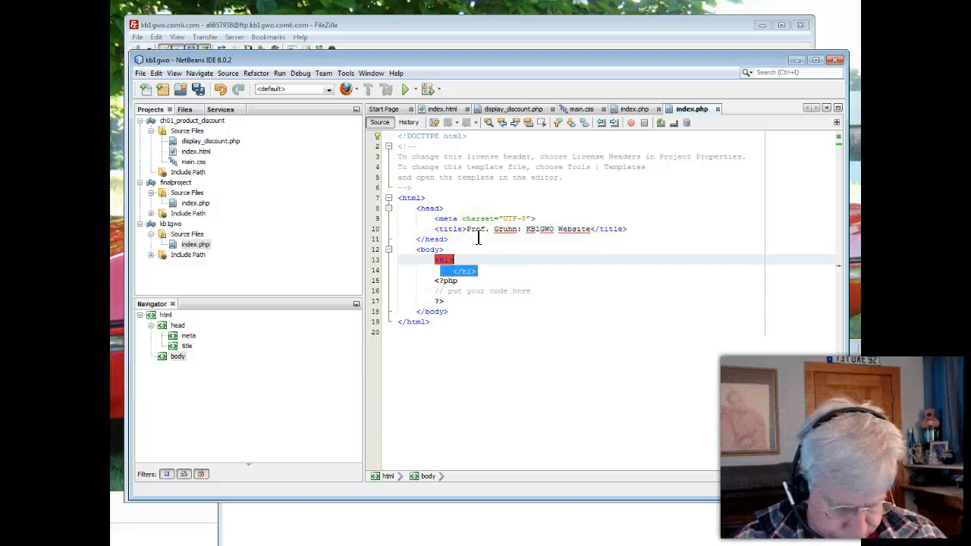
type("Welcomne")
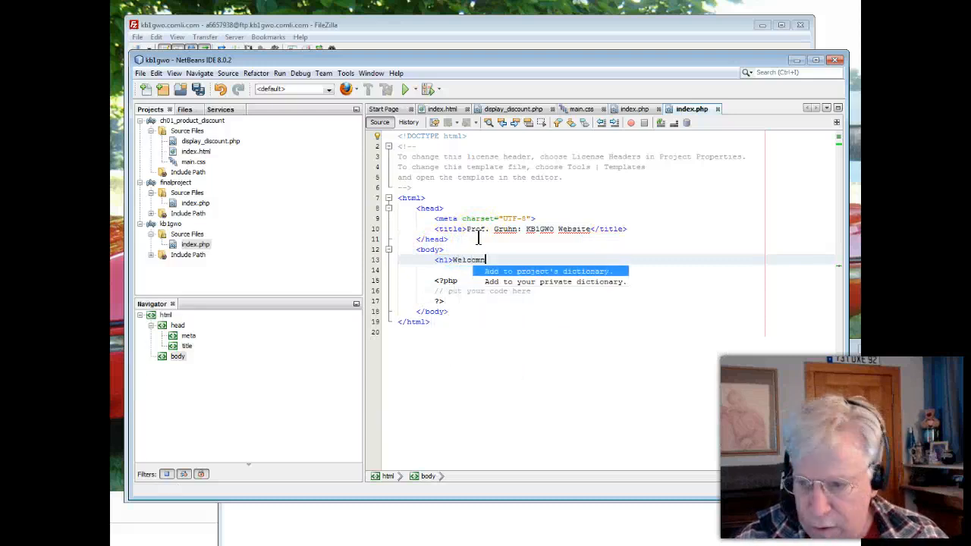
key("BackSpace")
key("BackSpace")
type("e to ")
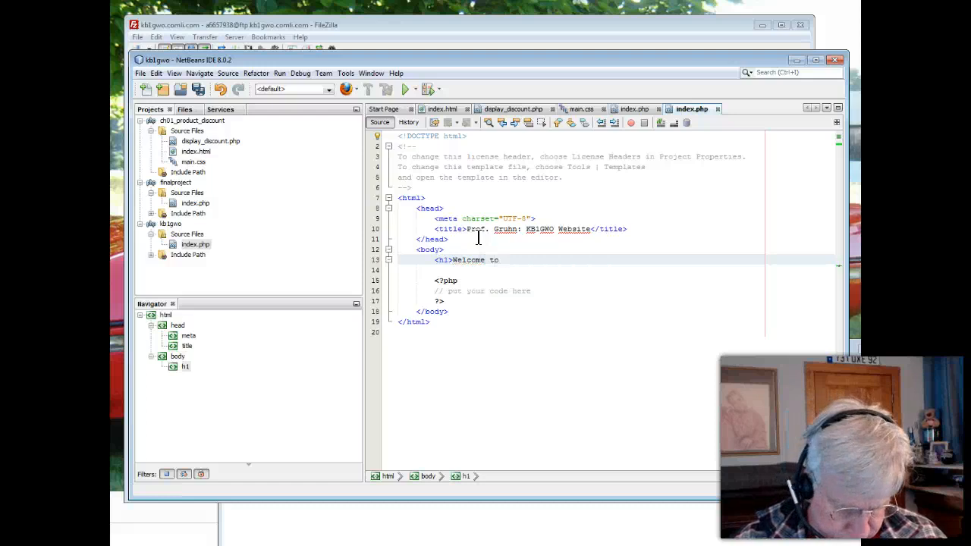
type("KB1G")
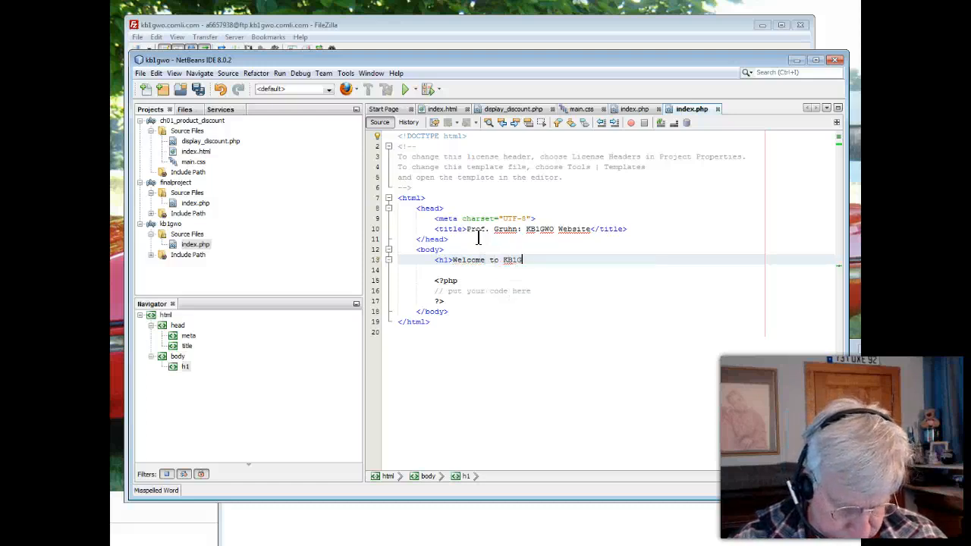
key("alt+Return")
type("W")
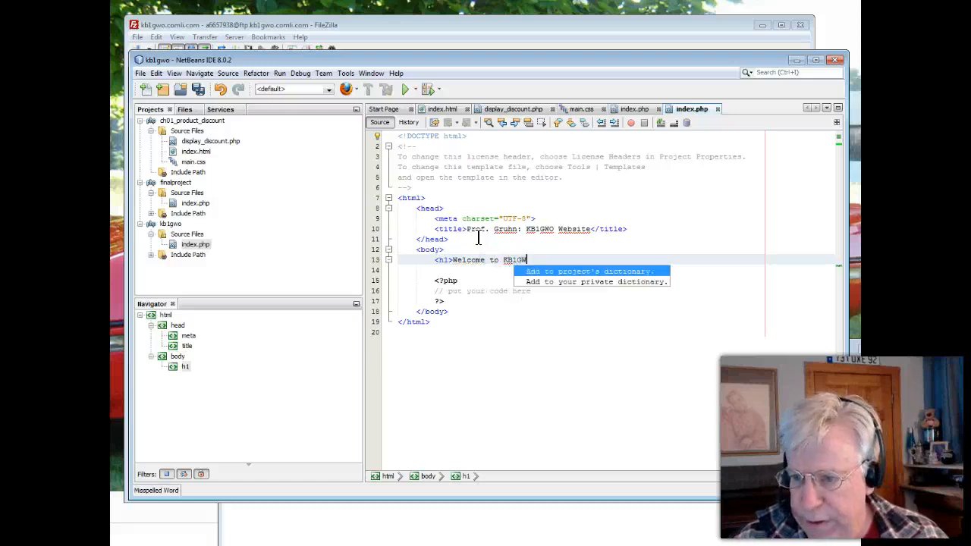
type("O's ")
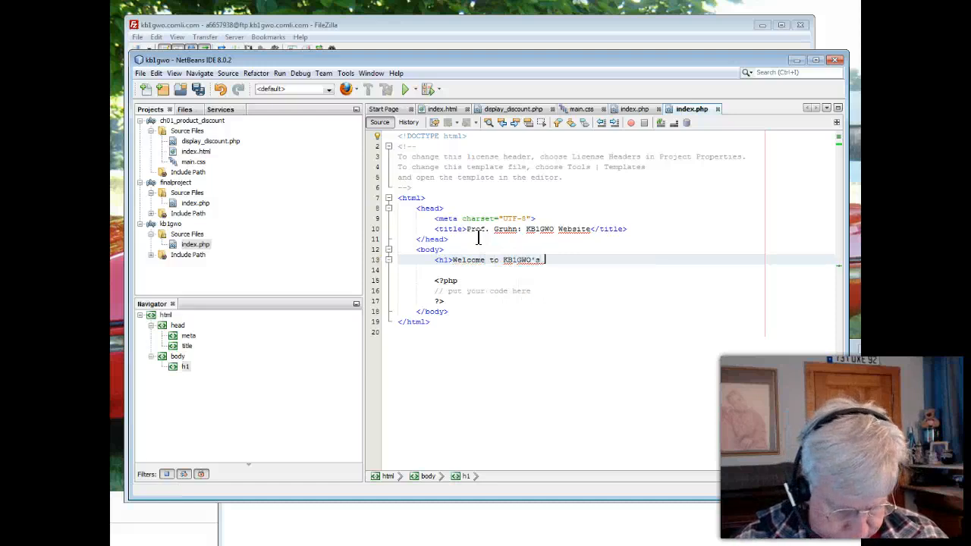
type("Website")
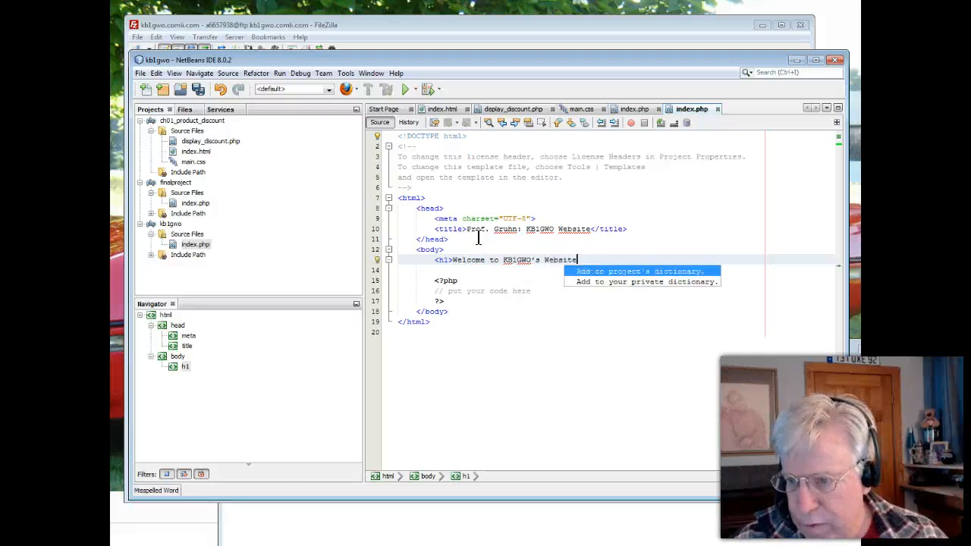
type("</")
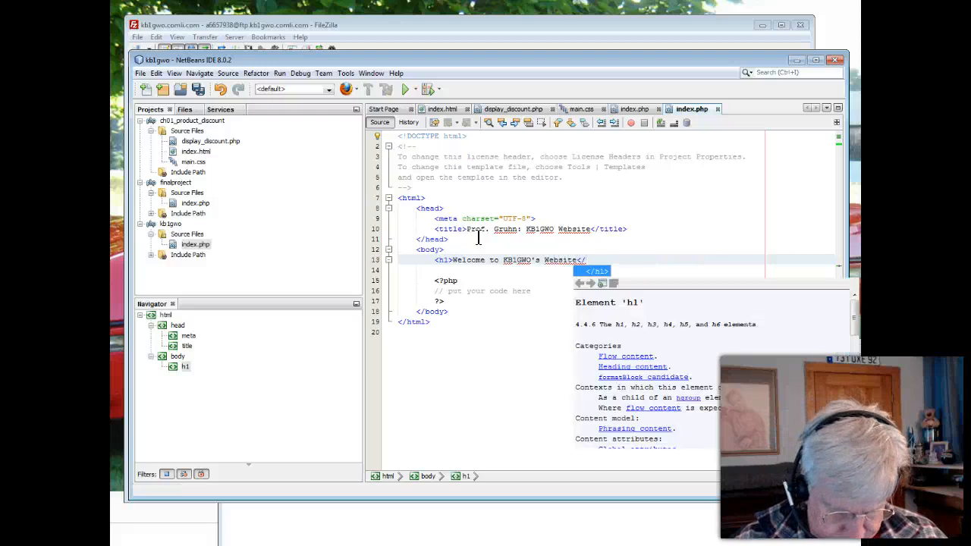
type("h1>")
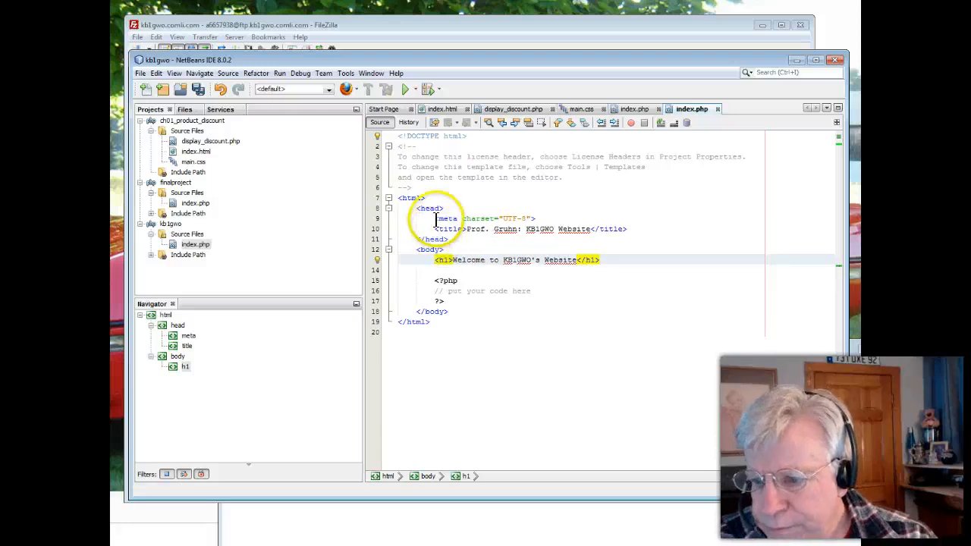
left_click(198, 90)
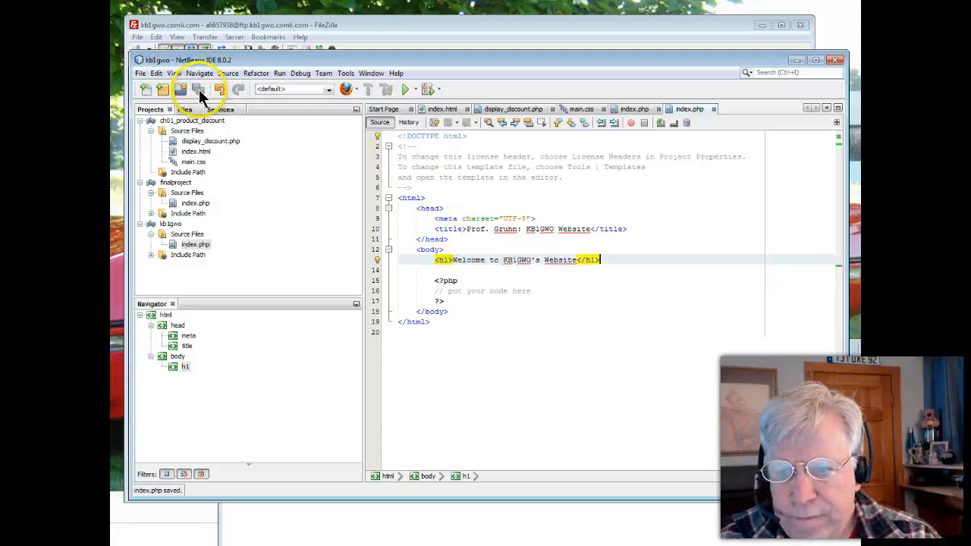
Switch to Firefox and view the live page at kb1gwo.comli.com, moving the browser window aside
left_click(332, 27)
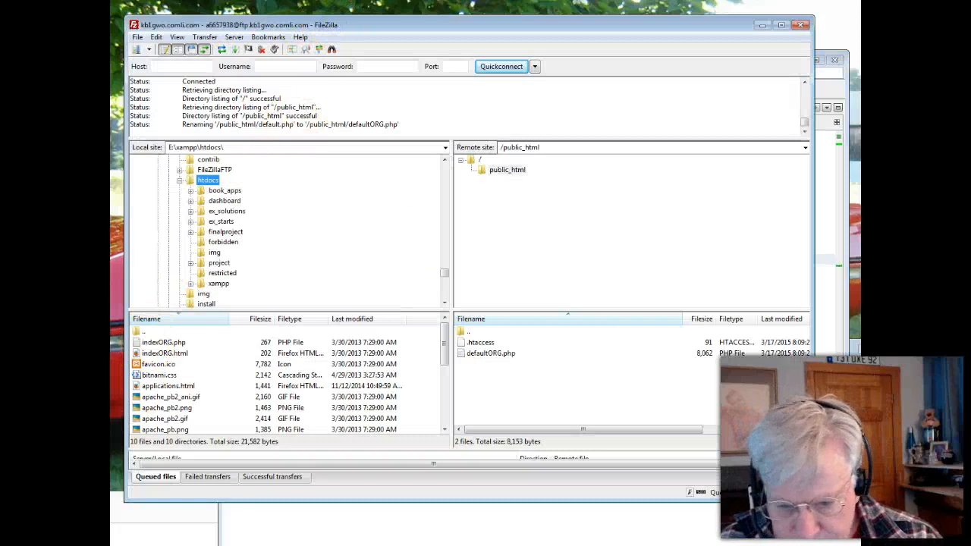
key("super")
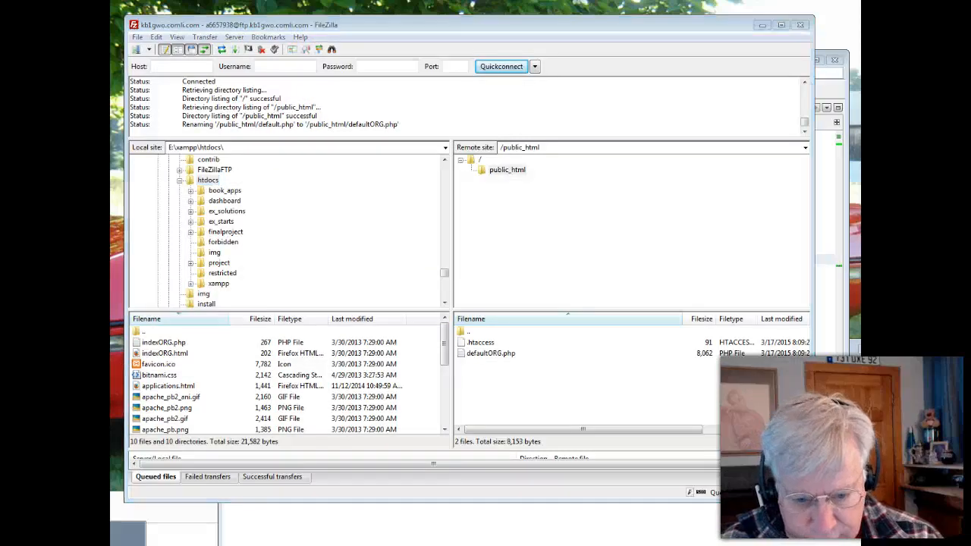
left_click(128, 539)
left_click(497, 347)
left_click_drag(496, 346, 503, 92)
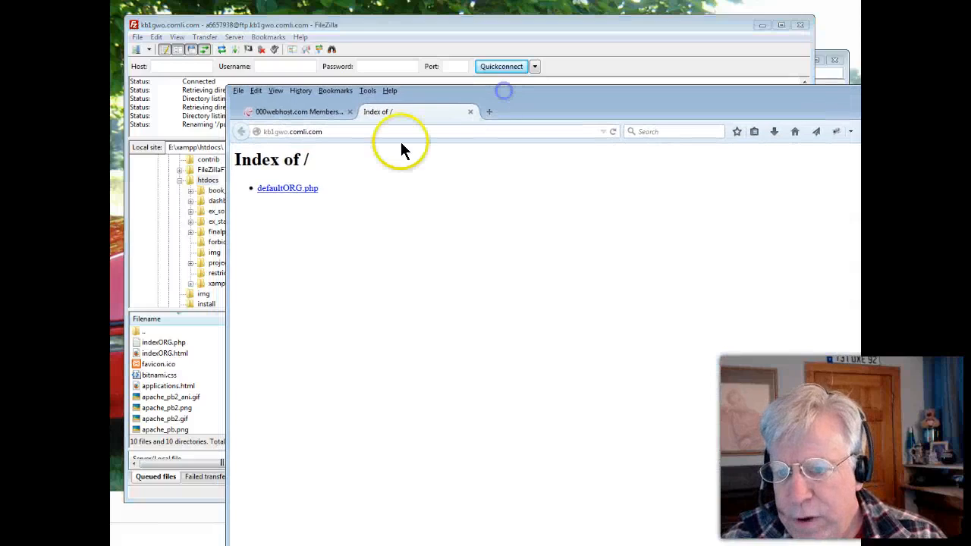
left_click(331, 131)
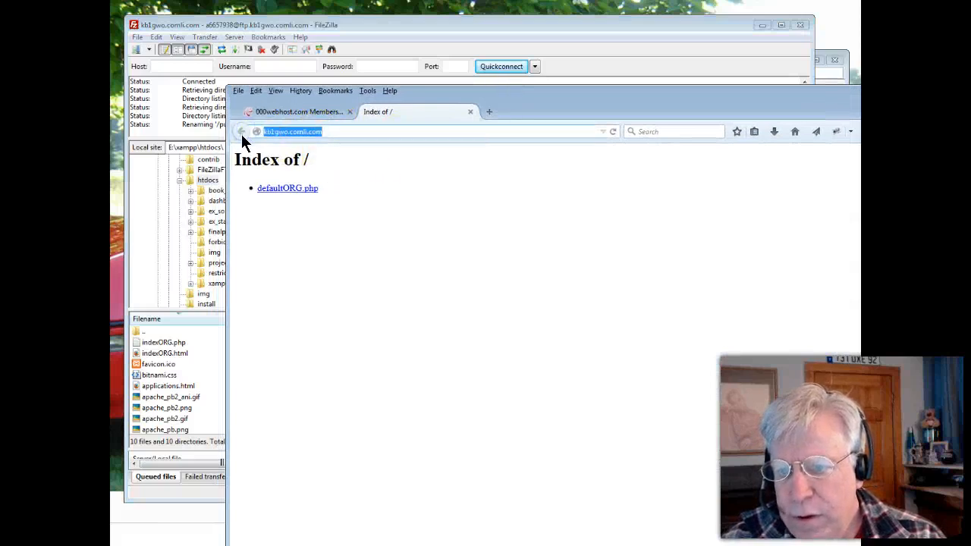
left_click_drag(538, 94, 475, 390)
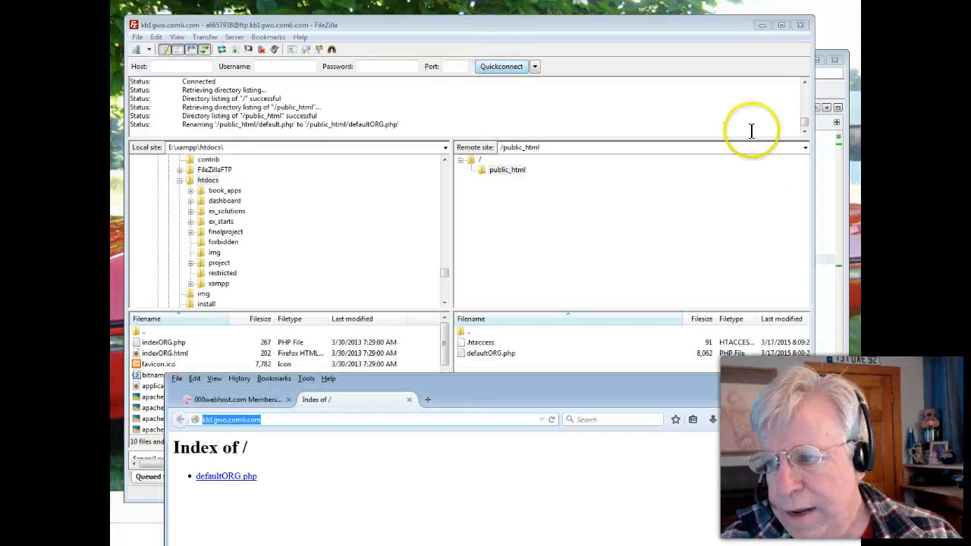
Switch to FileZilla, refresh the file lists, and open the local kb1gwo folder under htdocs alongside the remote public_html folder
left_click(826, 182)
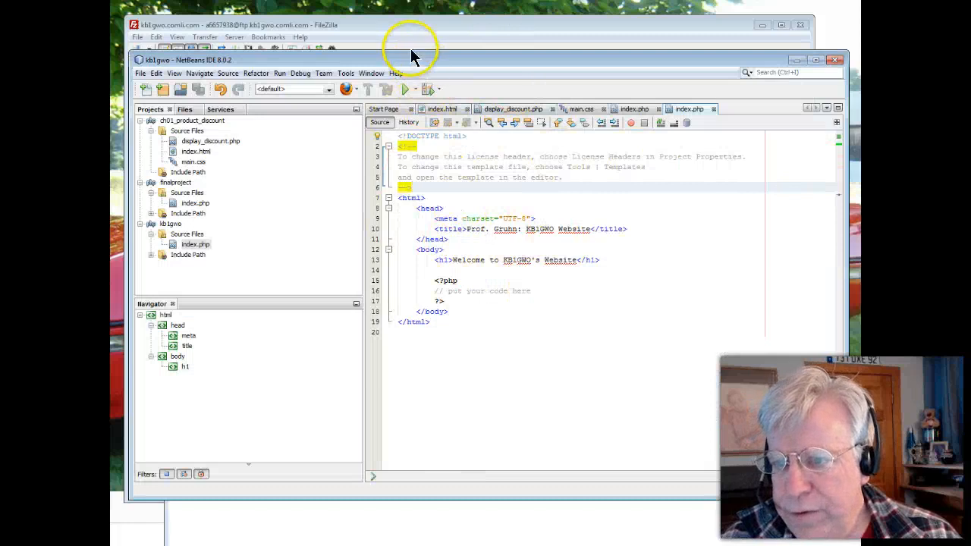
left_click(397, 28)
left_click(209, 182)
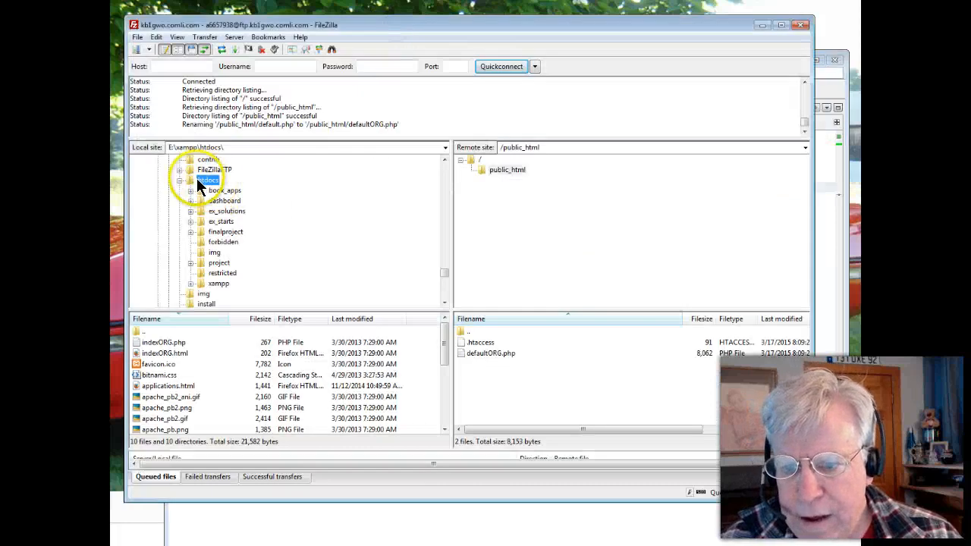
left_click(222, 50)
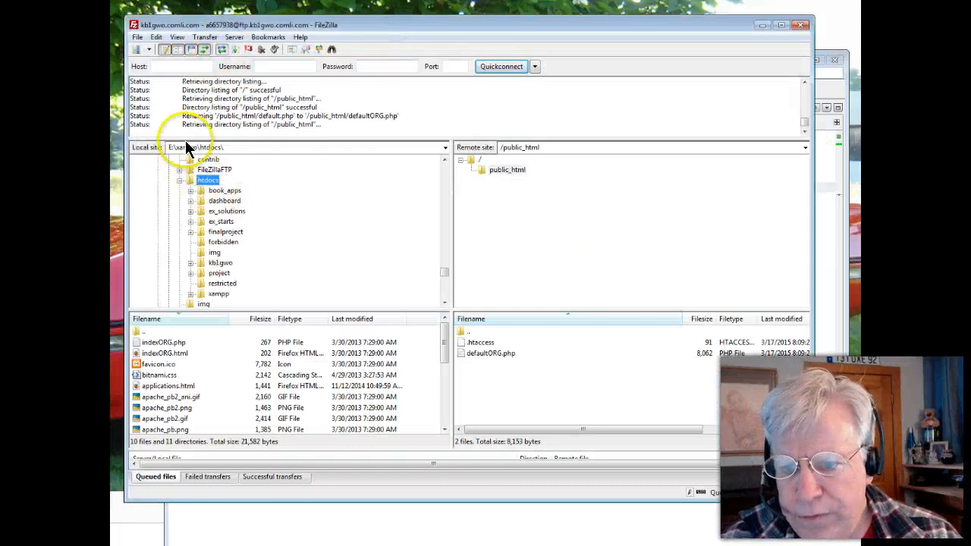
left_click(203, 264)
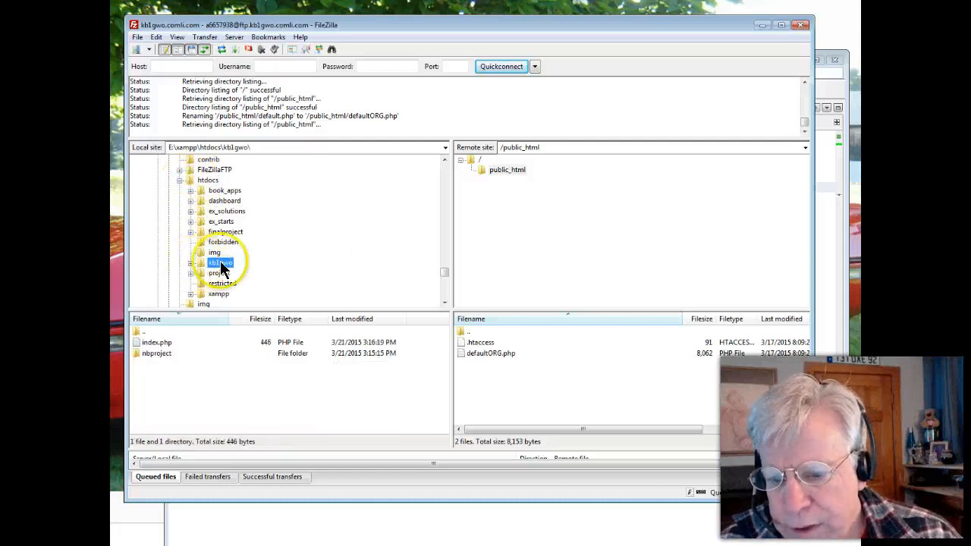
left_click(482, 168)
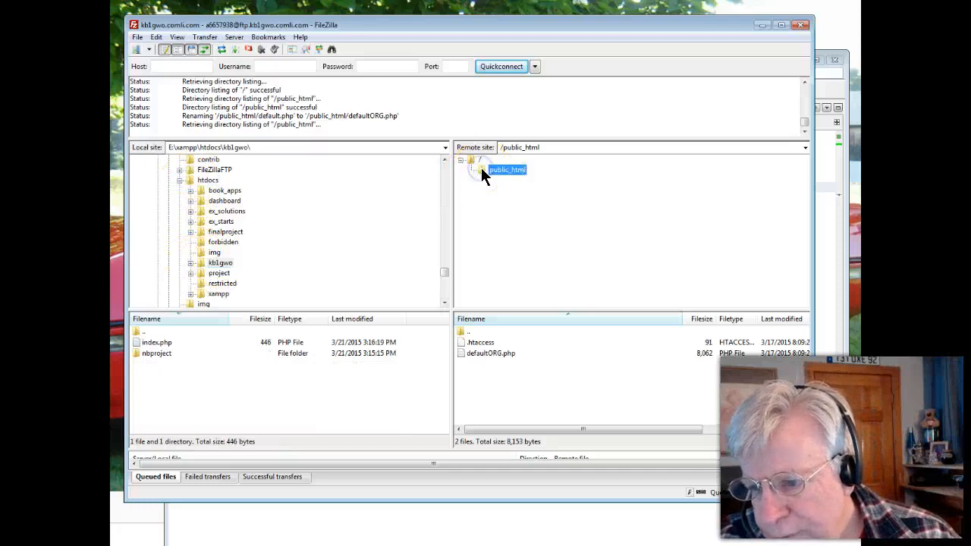
double_click(202, 262)
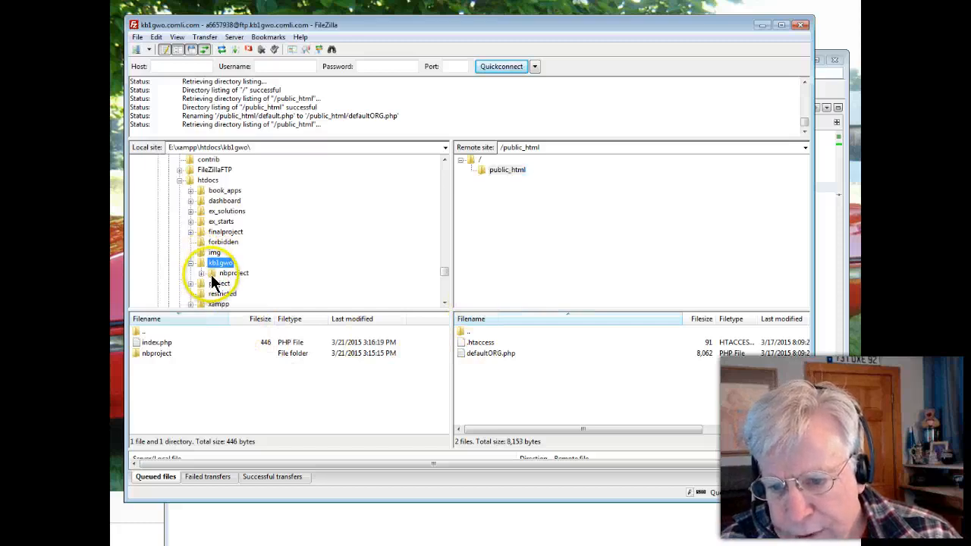
Upload index.php from the local kb1gwo folder to the remote public_html folder and refresh the file lists
left_click(151, 343)
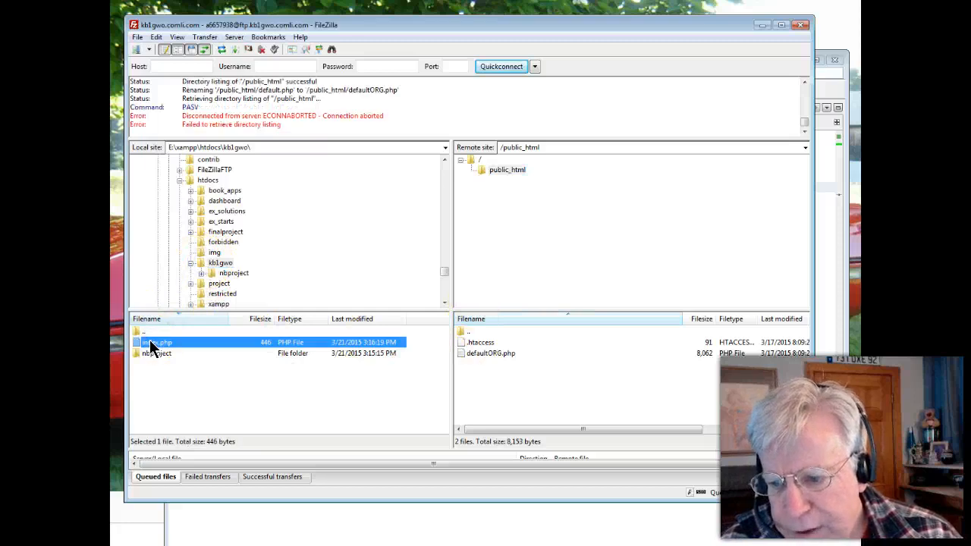
right_click(151, 342)
left_click(150, 343)
right_click(149, 345)
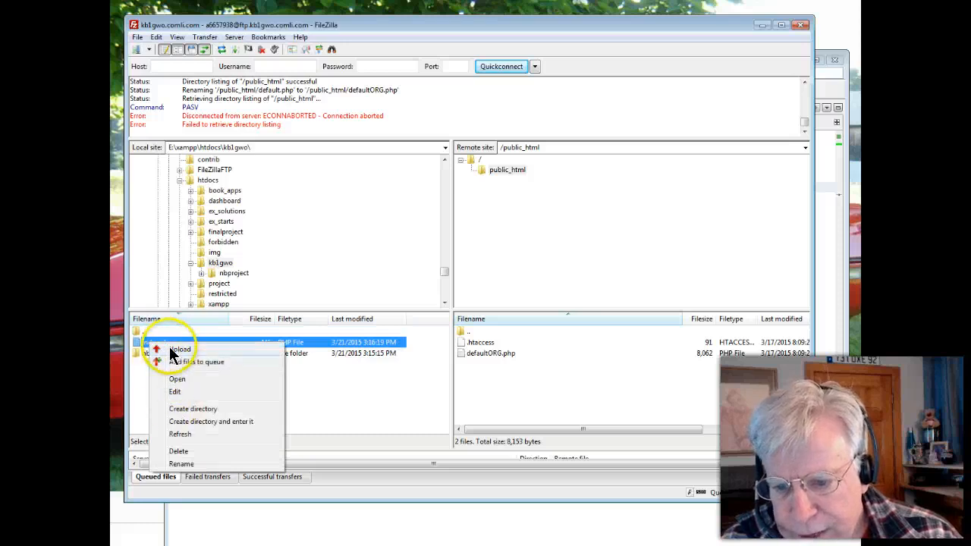
left_click(175, 349)
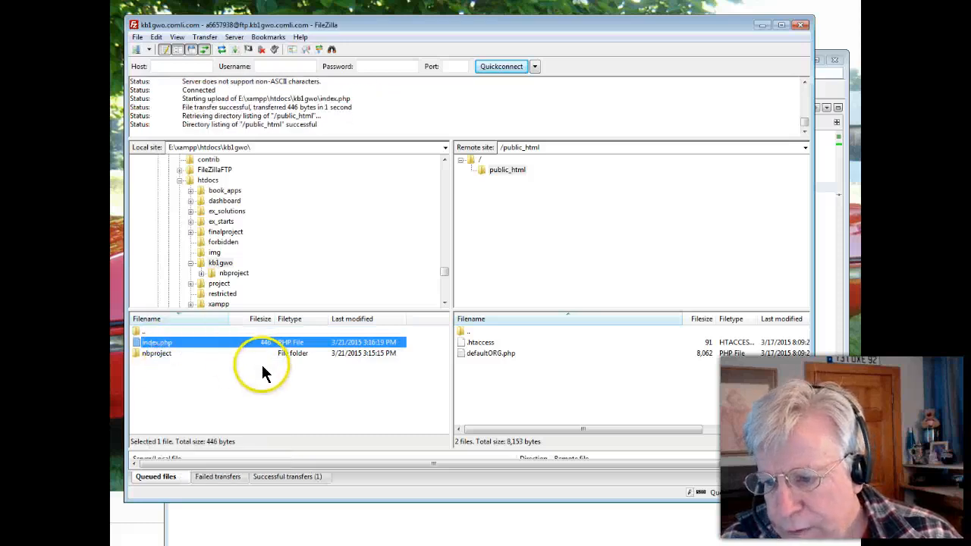
left_click(484, 394)
left_click(591, 379)
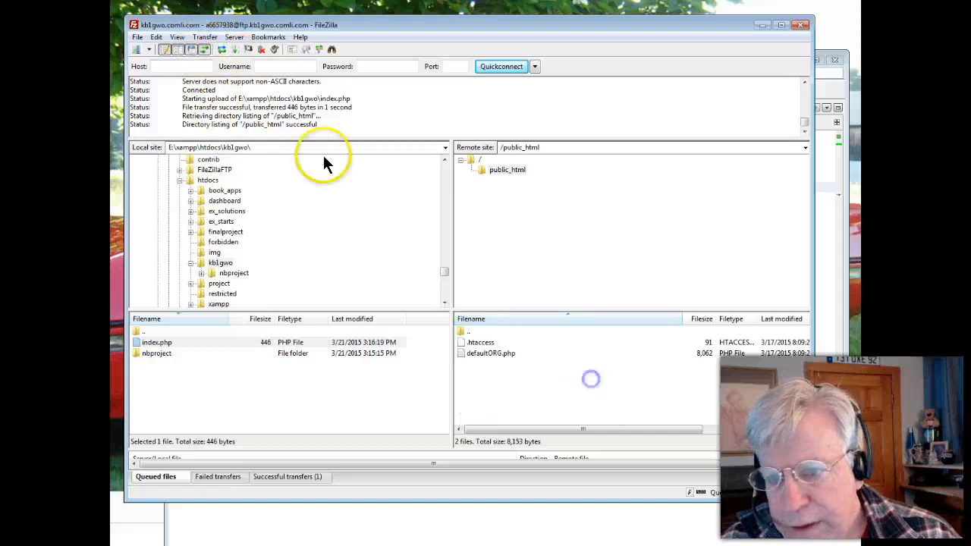
left_click(218, 47)
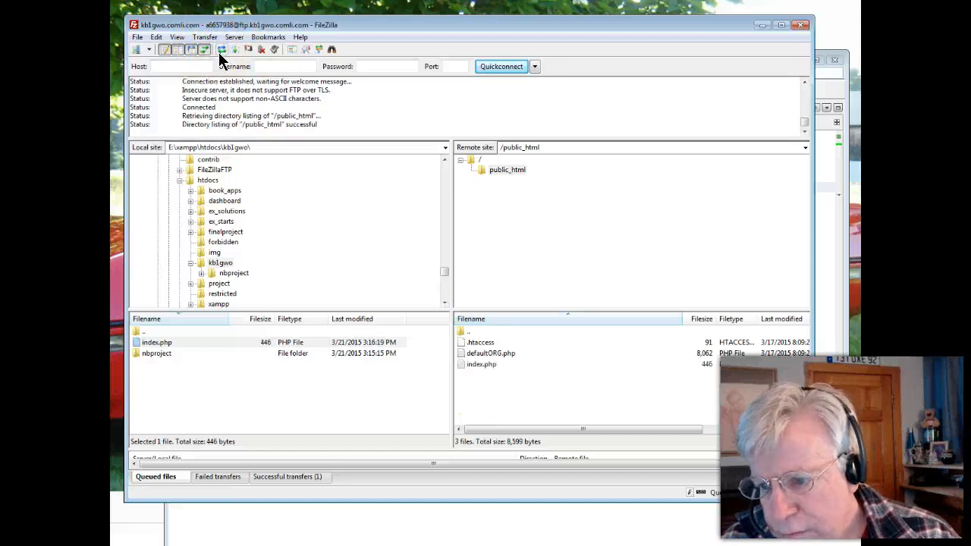
left_click(560, 371)
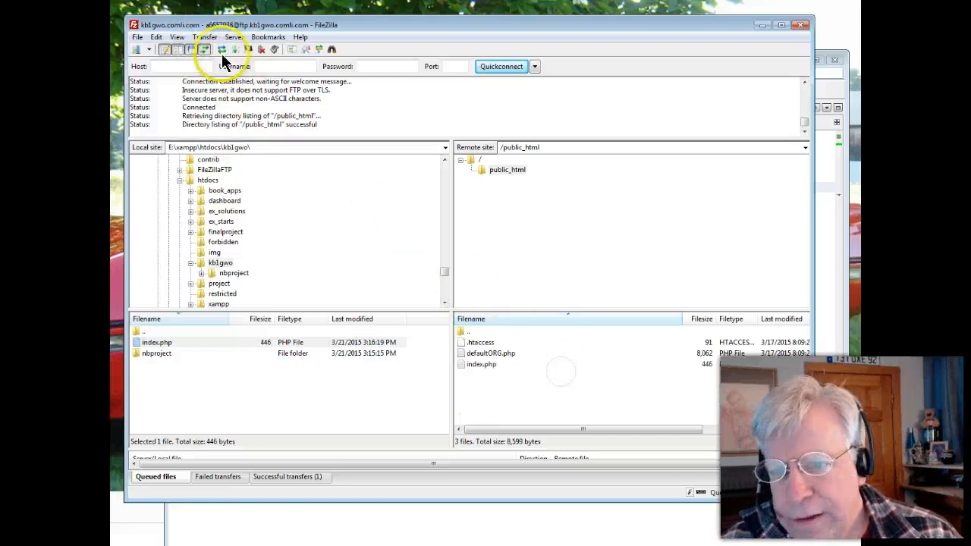
Switch to Firefox, bring its window into view and reload kb1gwo.comli.com to check the uploaded page
left_click(271, 540)
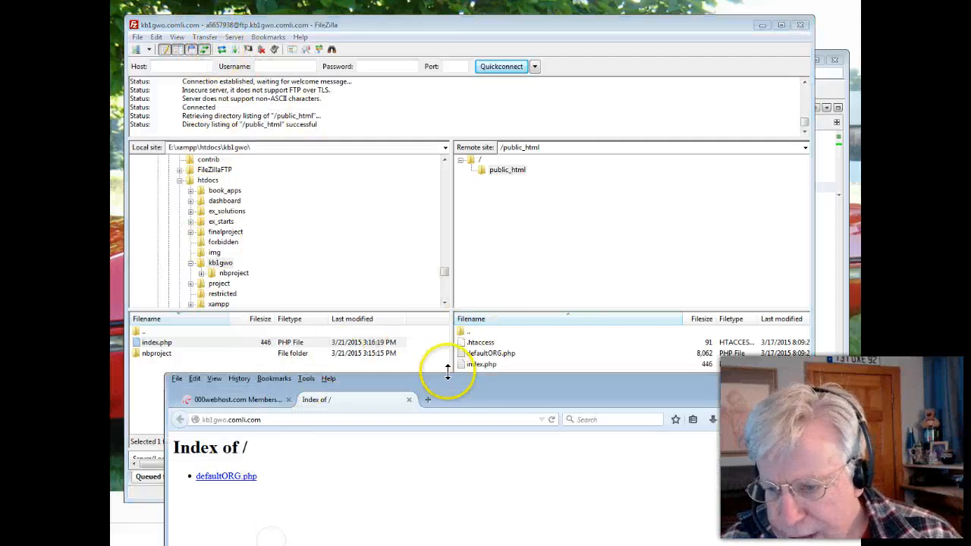
left_click_drag(463, 384, 428, 176)
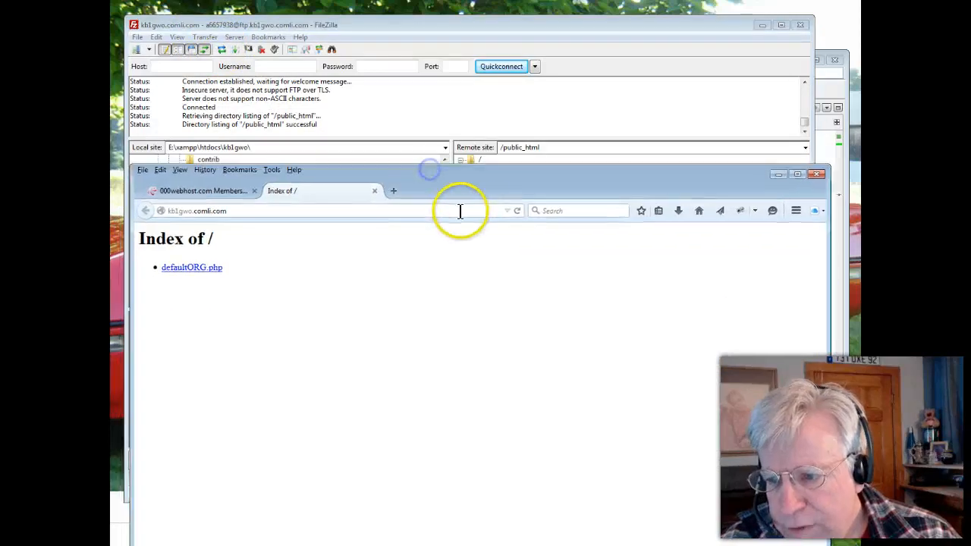
left_click(515, 211)
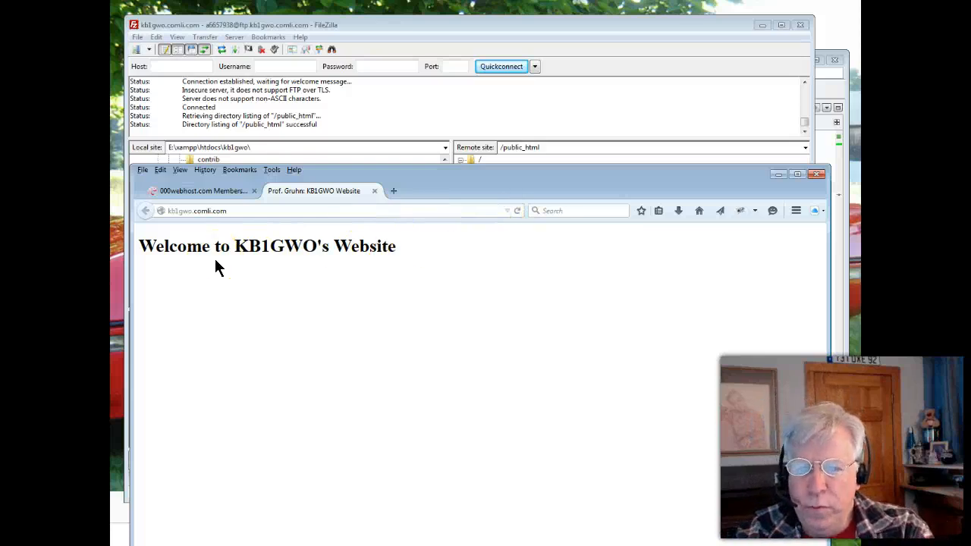
Move the browser window out of the way and examine the local site path in FileZilla
left_click_drag(441, 180, 408, 455)
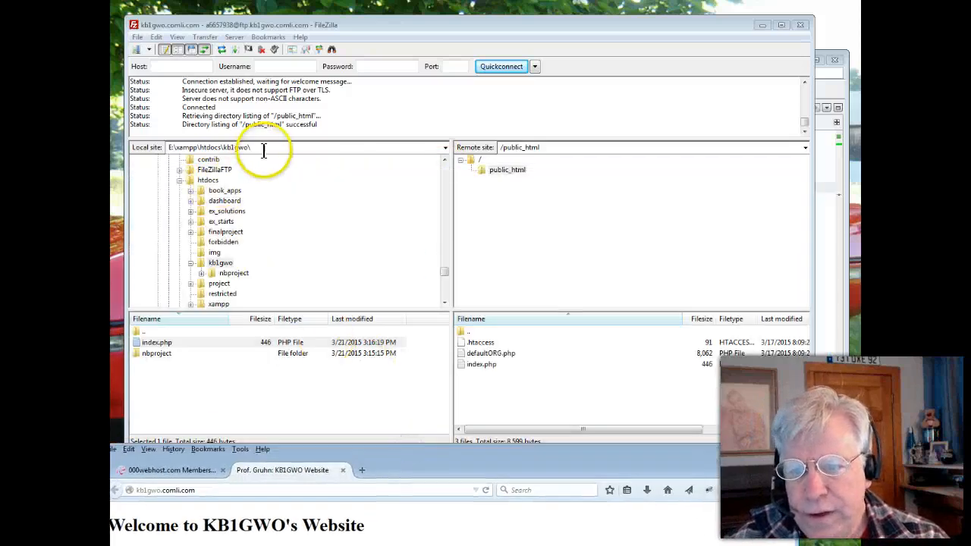
left_click(256, 148)
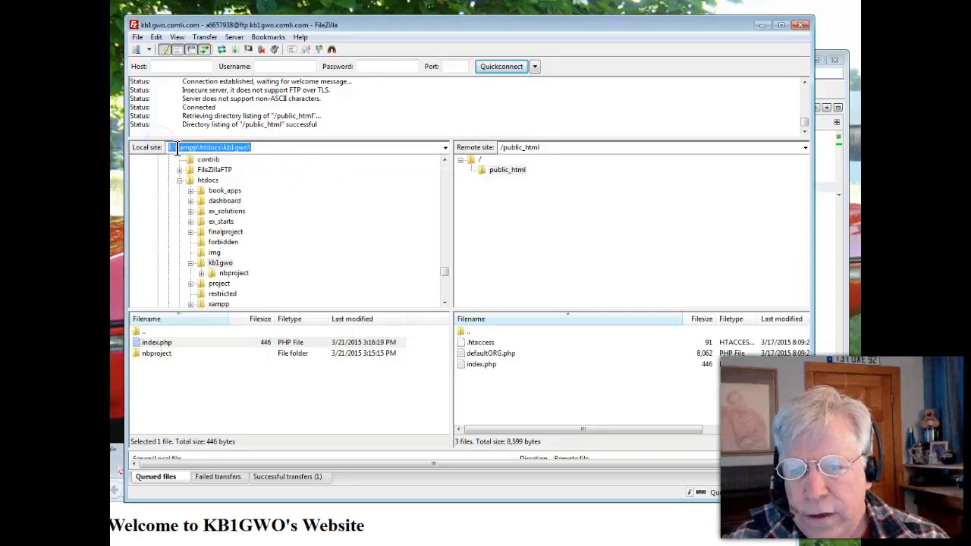
left_click(189, 147)
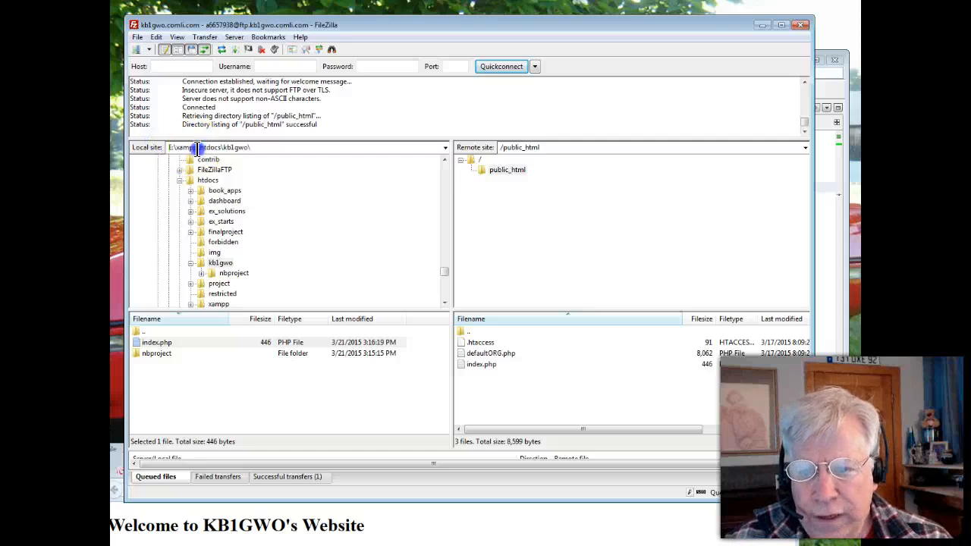
Review the host and user fields of the kb1gwo.comli.com entry in the Site Manager, and close it without changes
left_click_drag(176, 148, 250, 147)
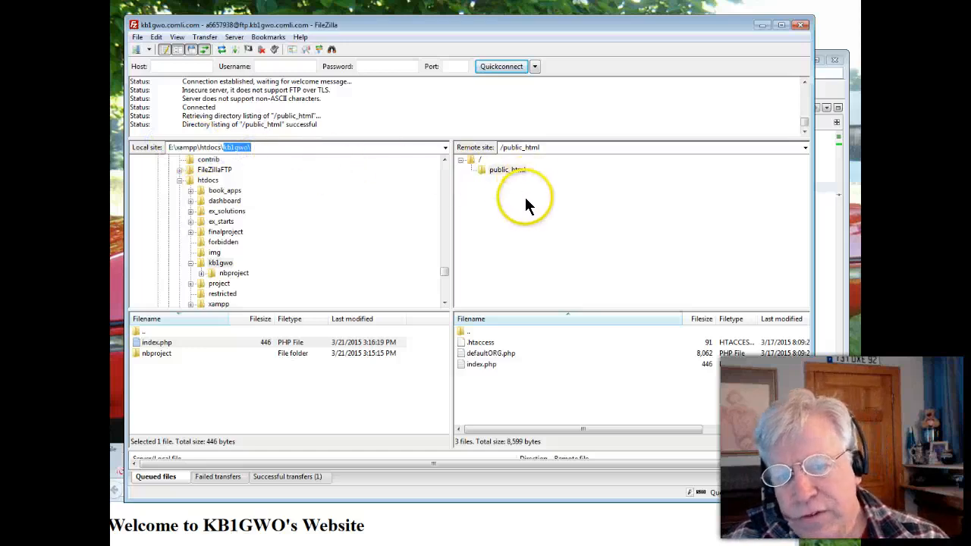
left_click_drag(154, 27, 154, 30)
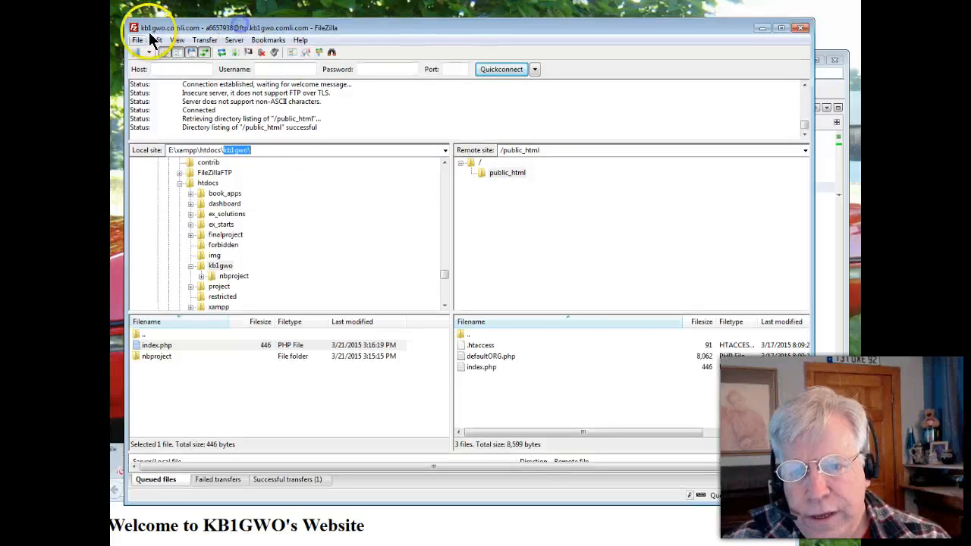
left_click(137, 39)
left_click(113, 83)
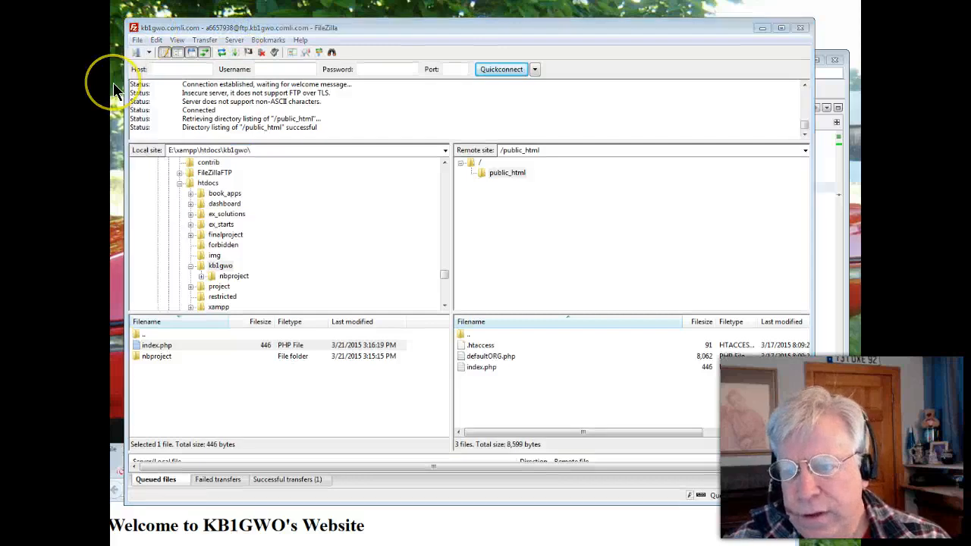
key("ctrl+s")
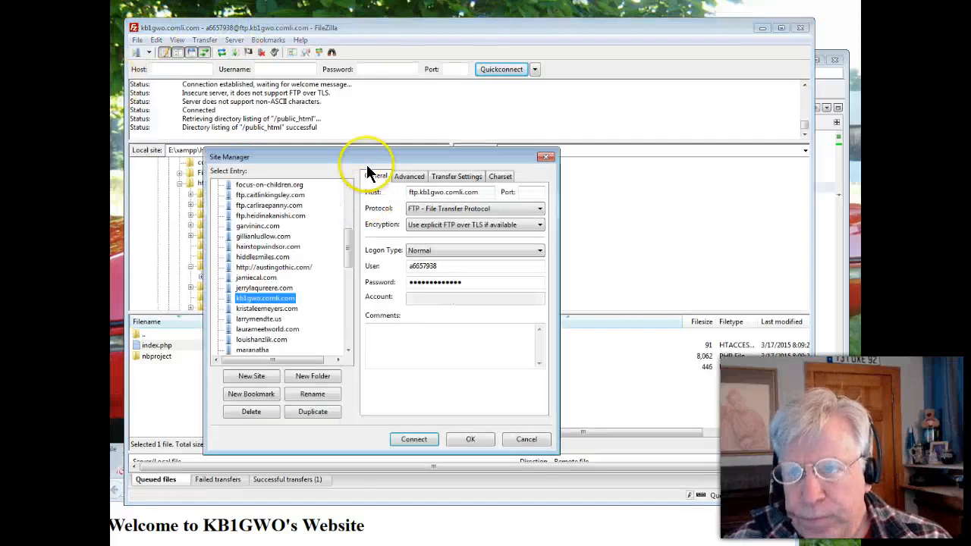
left_click_drag(408, 157, 413, 152)
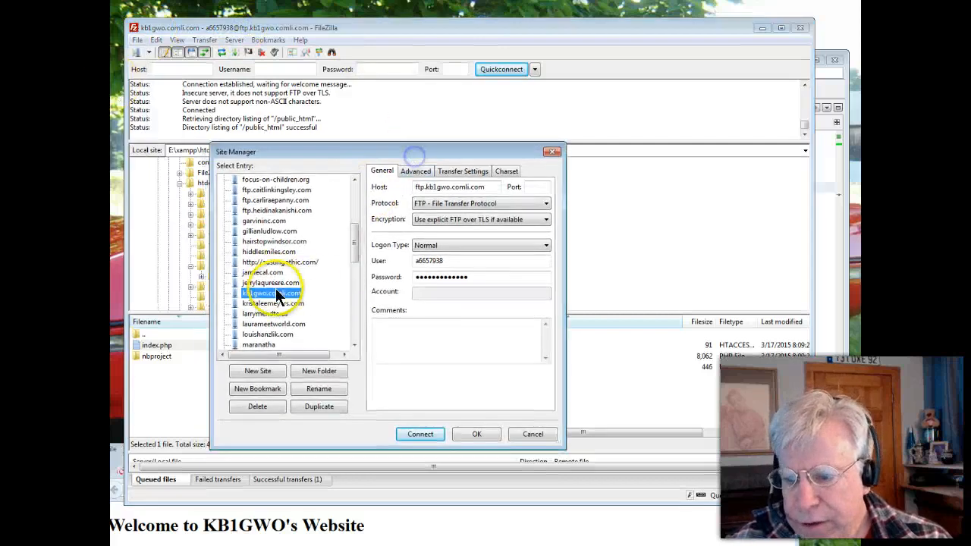
left_click_drag(490, 187, 410, 186)
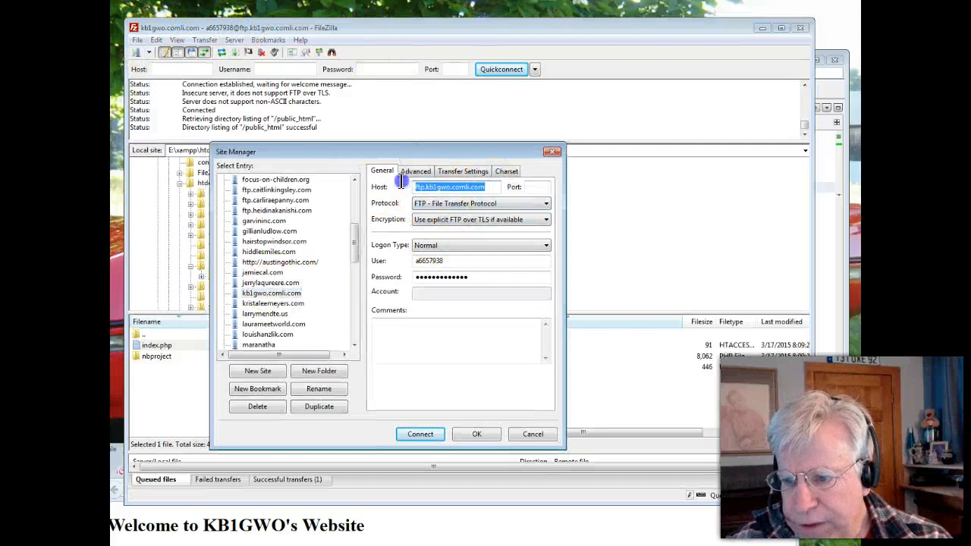
left_click(454, 262)
left_click_drag(453, 262, 401, 261)
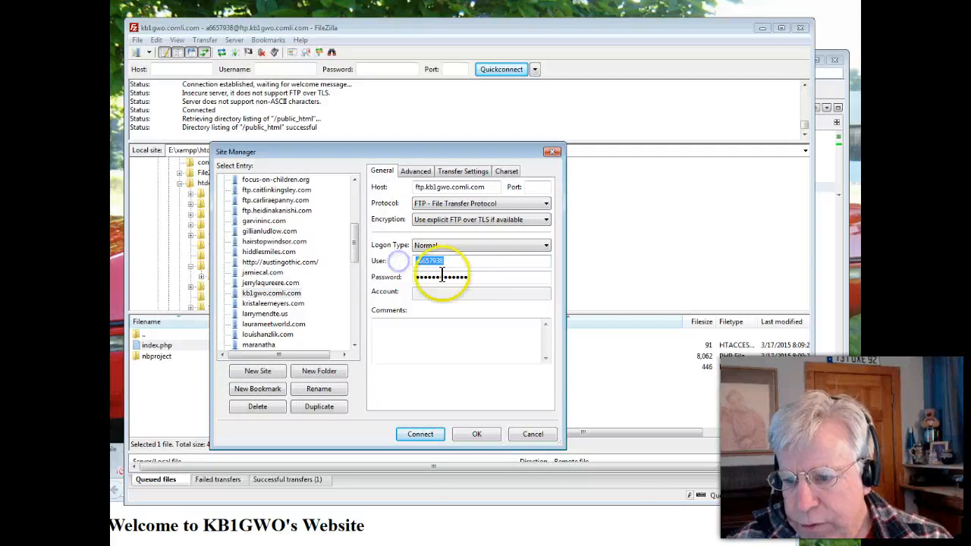
left_click(517, 436)
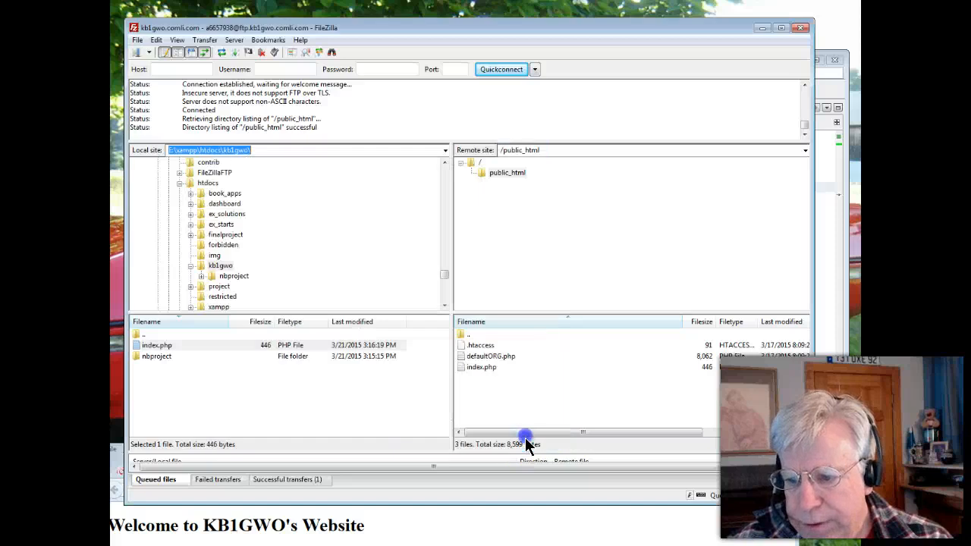
View the remote site's root folder and return to its public_html folder
left_click(469, 162)
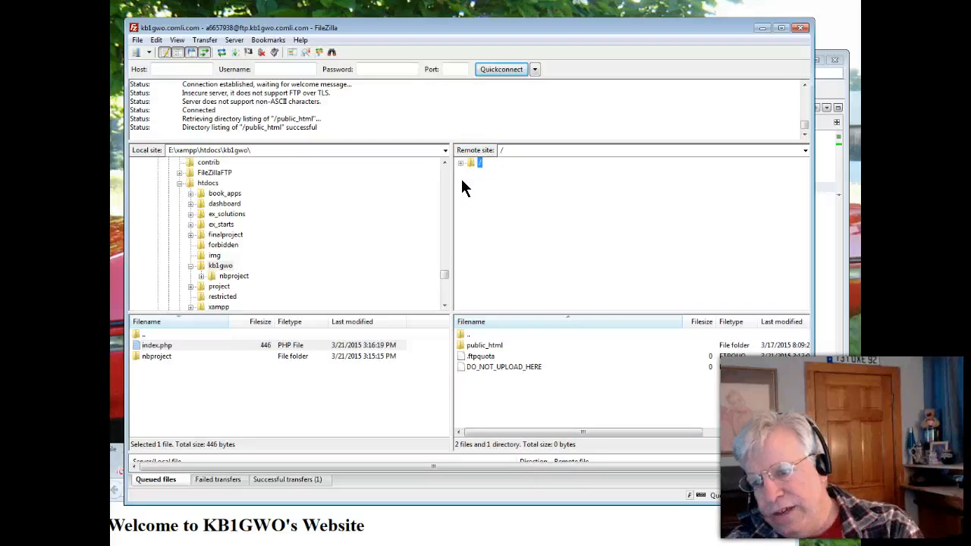
left_click(467, 346)
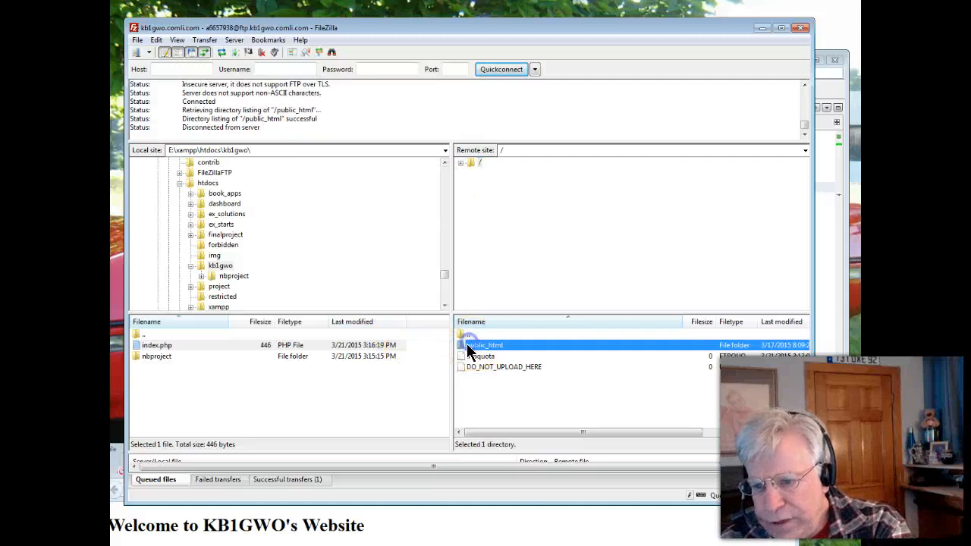
double_click(464, 347)
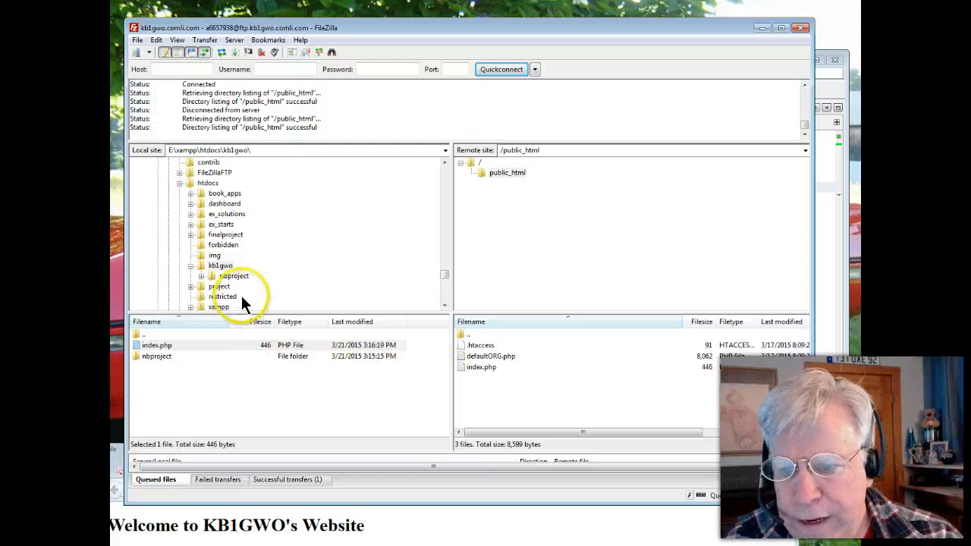
Open the local finalproject folder under htdocs to view its files, expanding and collapsing its subfolders in the tree
scroll(444, 278, "down", 1)
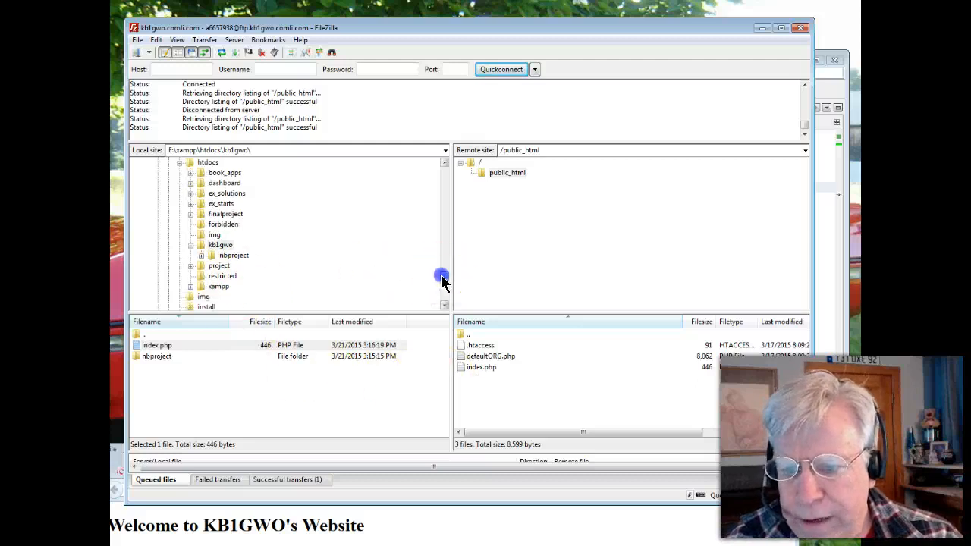
left_click(218, 203)
left_click(203, 209)
left_click(190, 205)
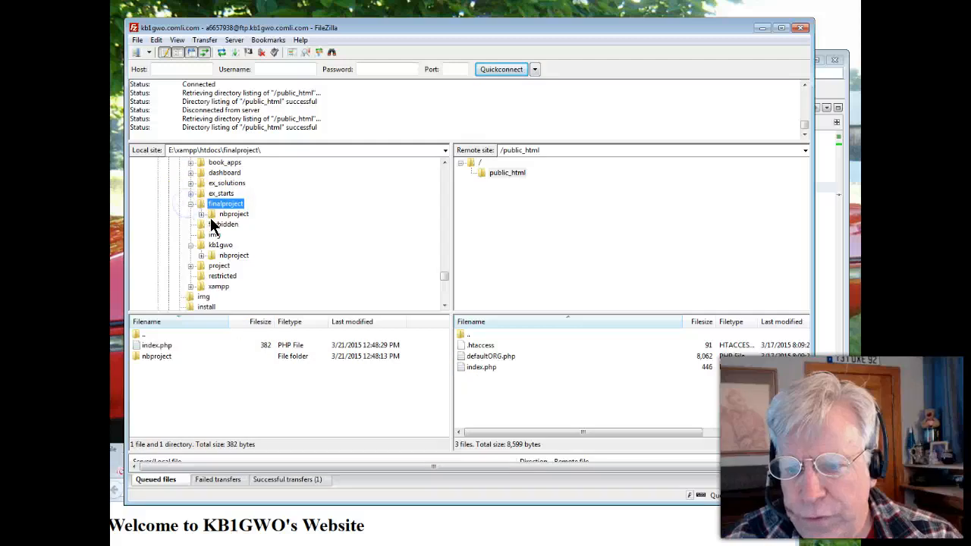
left_click(190, 205)
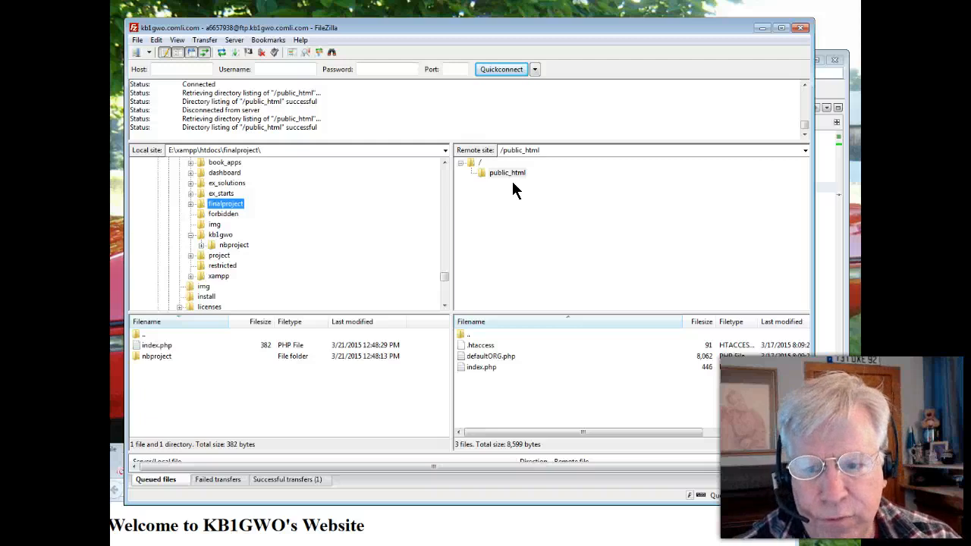
Move the FileZilla window out of the way and bring the NetBeans window with the kb1gwo project into view
left_click(416, 46)
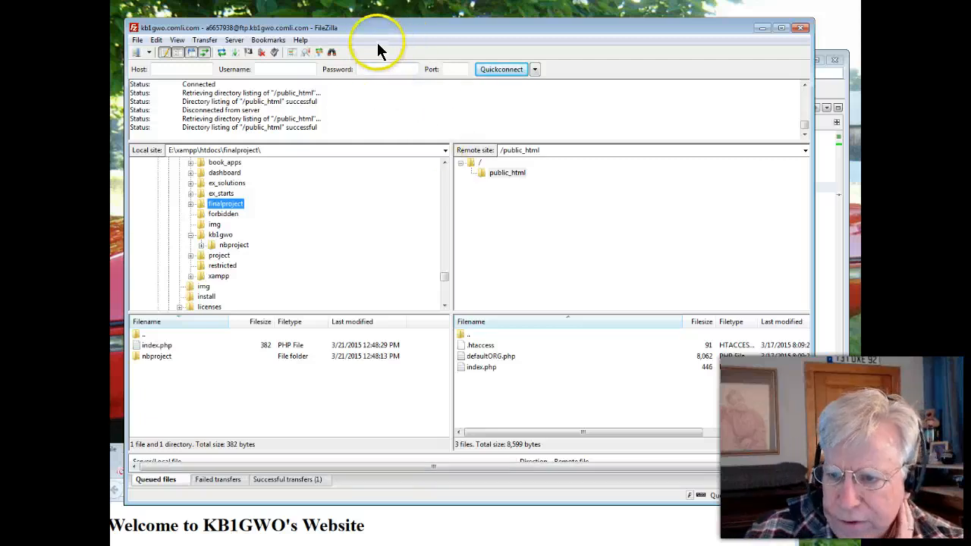
left_click_drag(377, 30, 348, 181)
left_click_drag(394, 69, 381, 57)
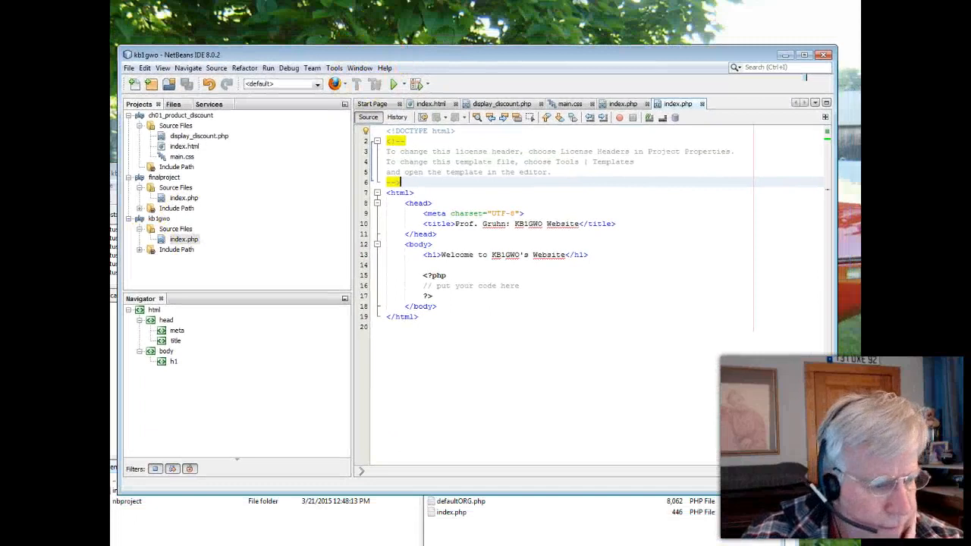
Switch to Firefox, bring its window into view and highlight members.000webhost.com in the address of the hosting control panel page
key("super")
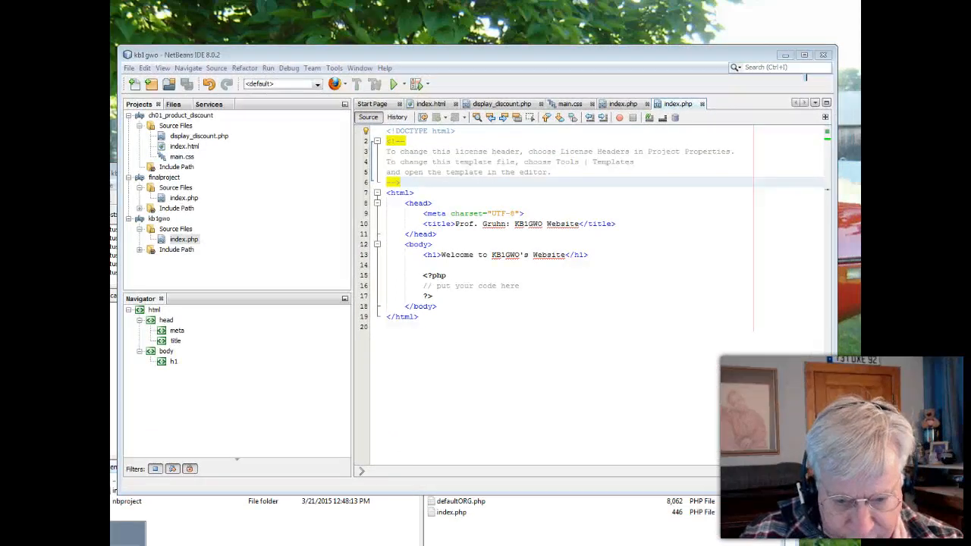
key("alt+Tab")
left_click_drag(397, 461, 396, 85)
scroll(388, 288, "down", 1)
scroll(385, 319, "up", 3)
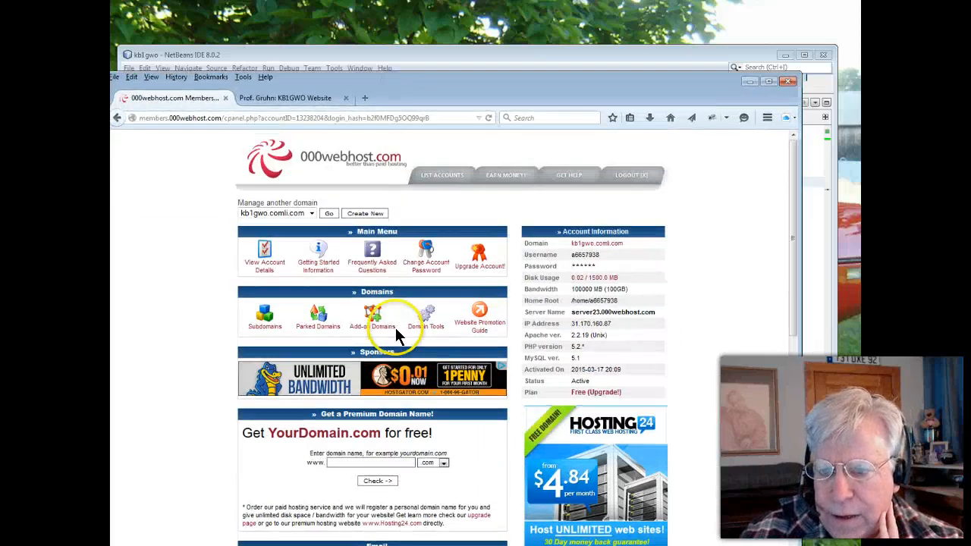
left_click_drag(221, 118, 123, 119)
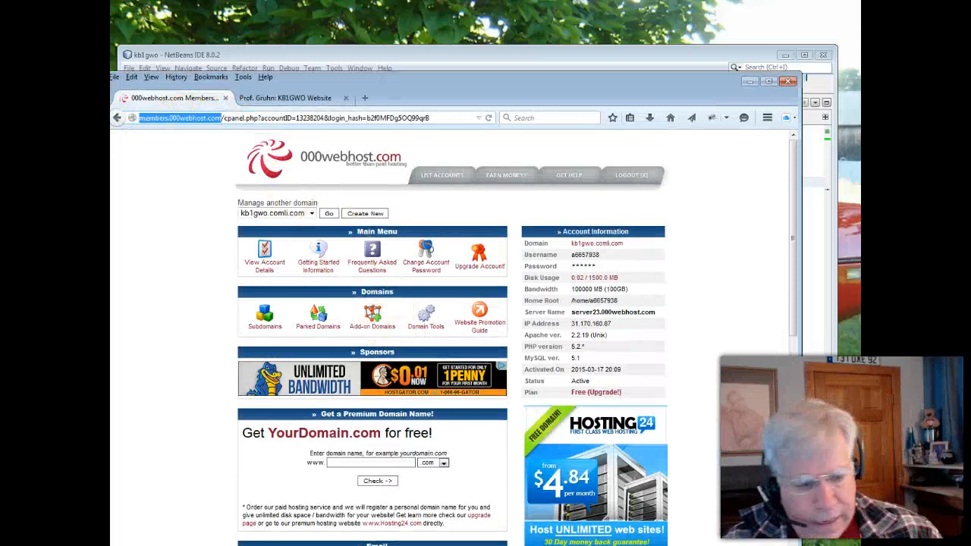
Switch to Outlook, view the "Account kb1gwo.comli.com is ready!" e-mail, and move the window down to uncover the control panel
left_click_drag(0, 455, 109, 123)
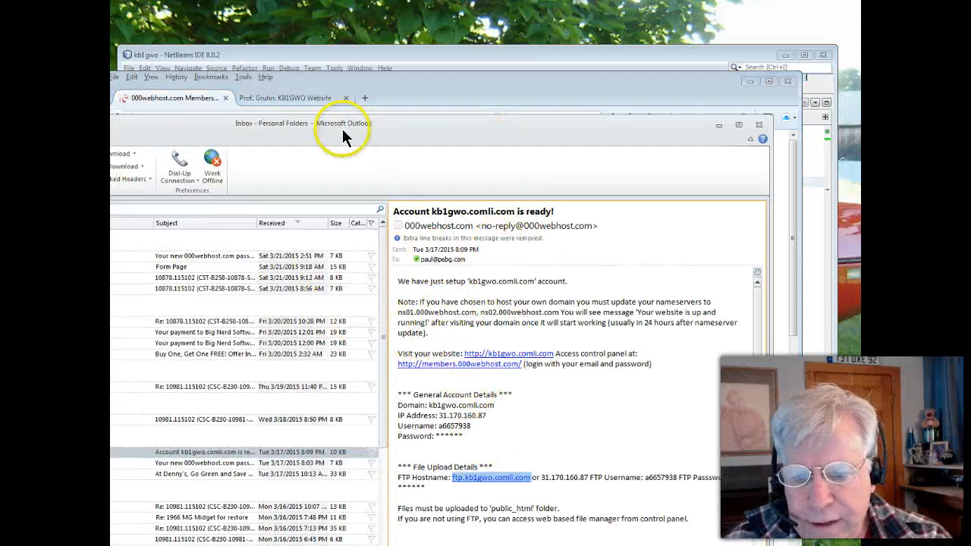
left_click_drag(340, 129, 254, 290)
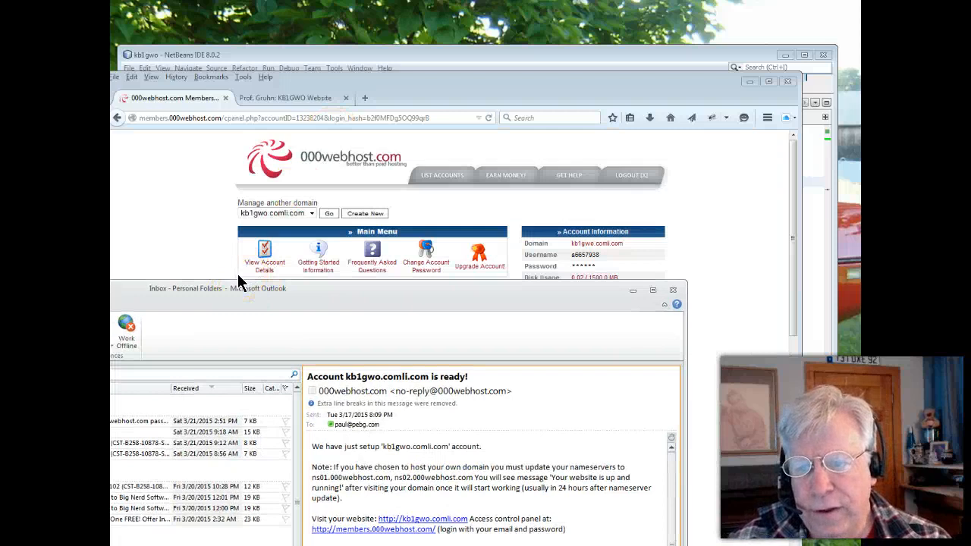
left_click(363, 283)
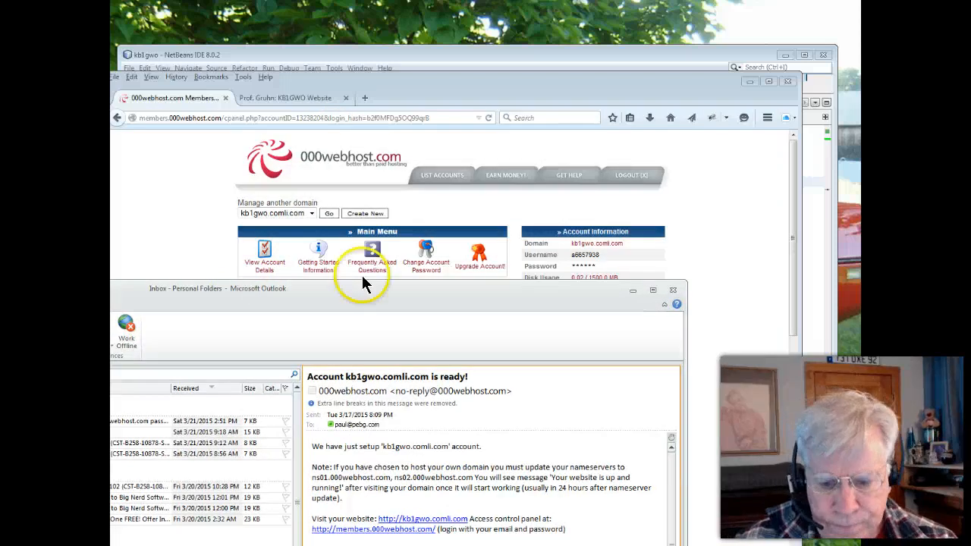
Put the Outlook window away and move the browser window aside to uncover the NetBeans project
left_click(156, 35)
left_click(237, 544)
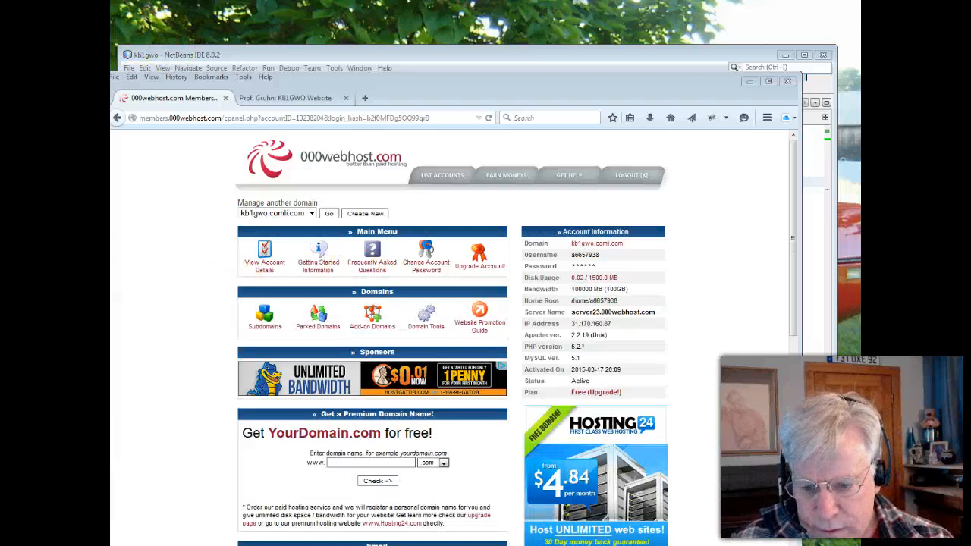
left_click_drag(368, 80, 0, 78)
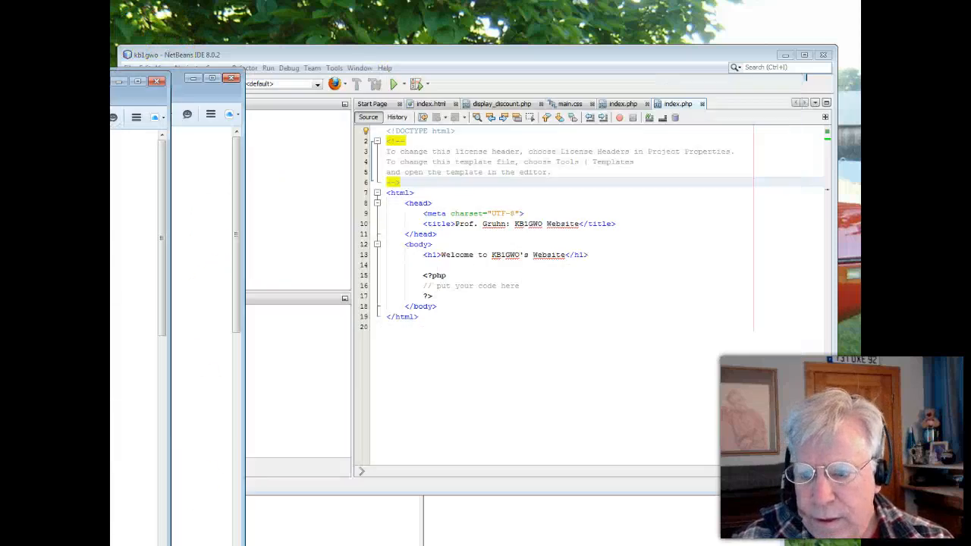